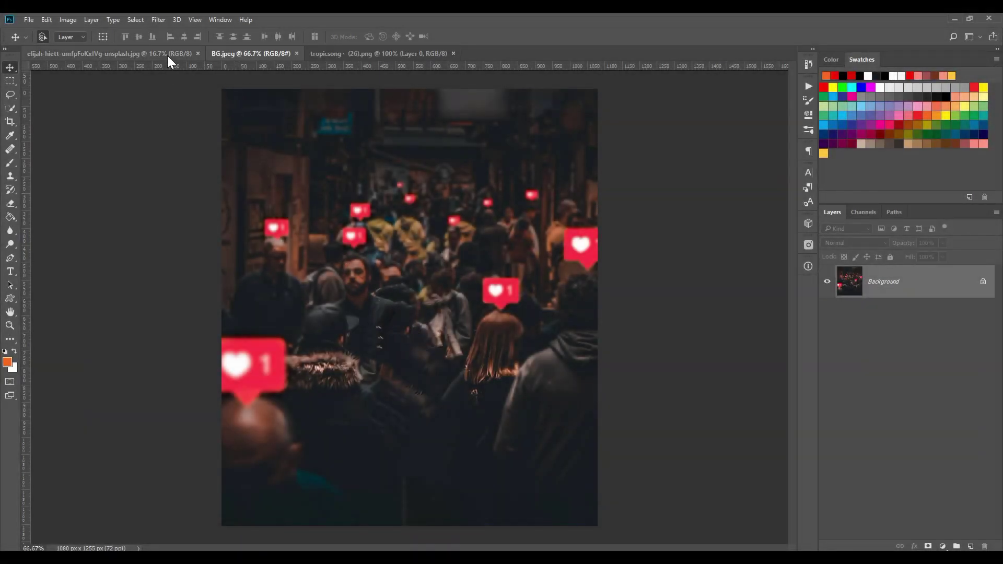
- Switch to the elijah-hiett photo of the man in the hoodie
click(168, 55)
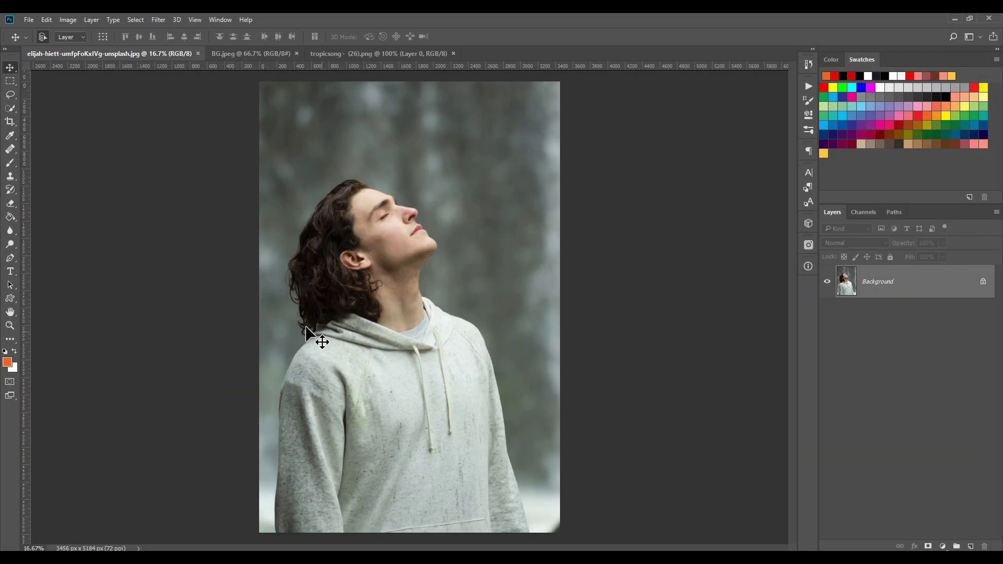
- Quick-select the hoodie torso, left sleeve and shoulder, head, neck and hair
click(10, 108)
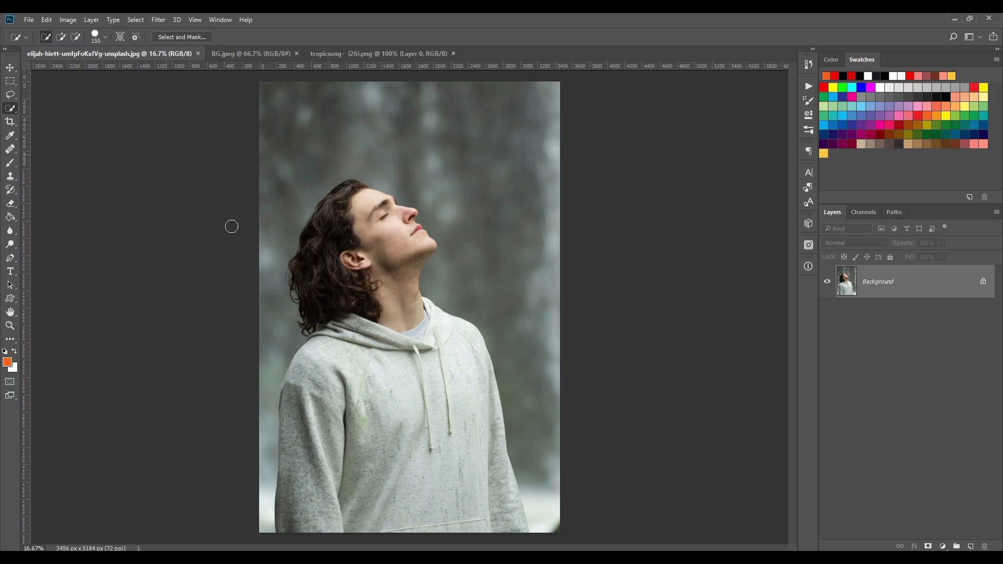
mouse_move(380, 426)
mouse_down()
mouse_move(452, 349)
mouse_move(499, 498)
mouse_up()
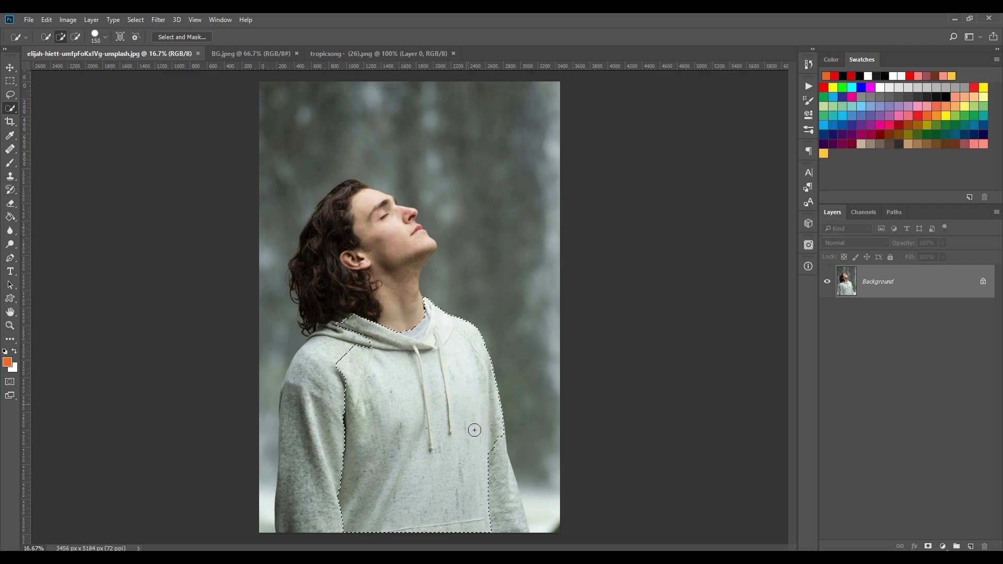
drag(284, 470, 376, 539)
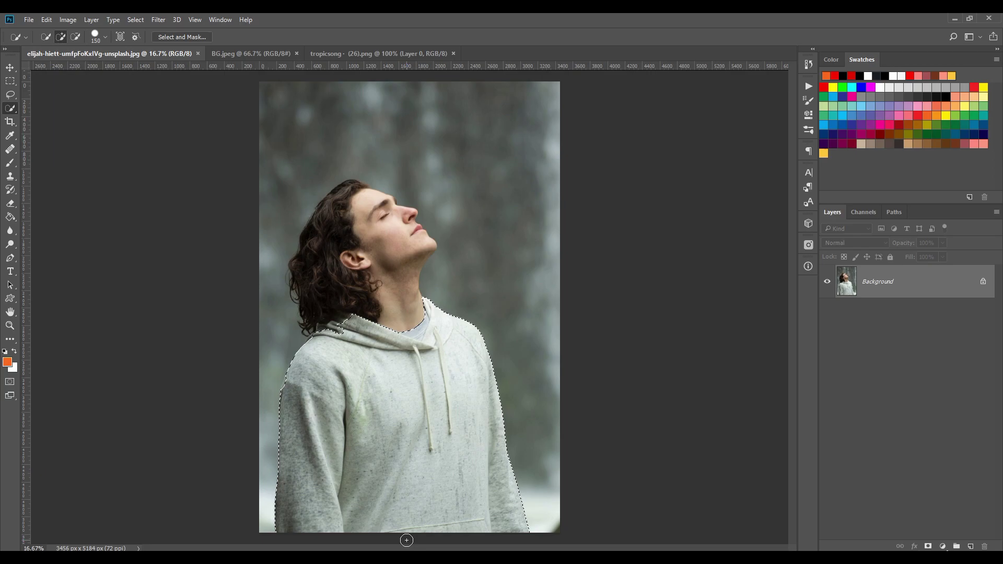
click(346, 214)
drag(383, 228, 402, 225)
- Zoom in on the face and refine the selection outline around the hair
key(ctrl+plus)
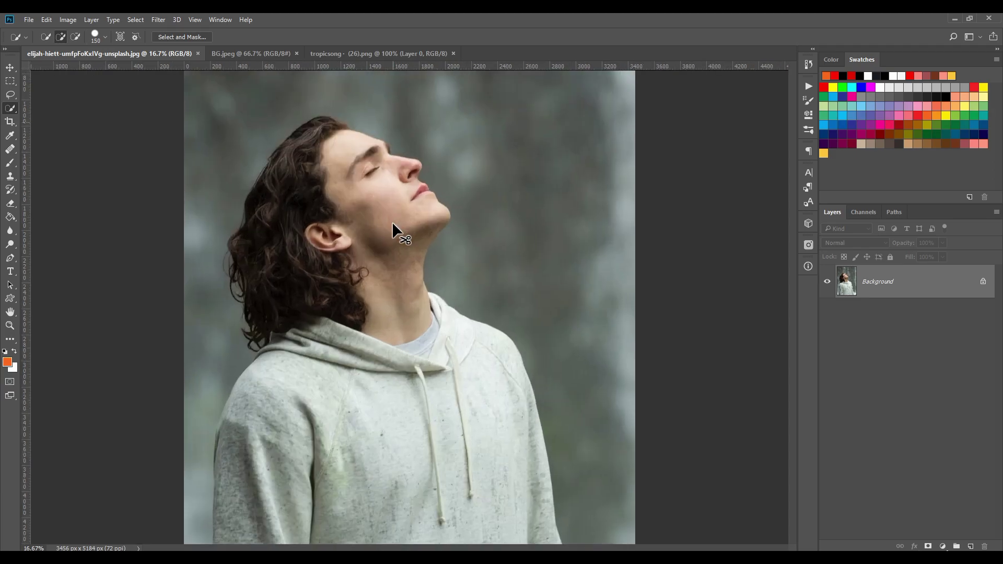
key(ctrl+plus)
scroll(389, 184, up, 3)
scroll(389, 184, up, 2)
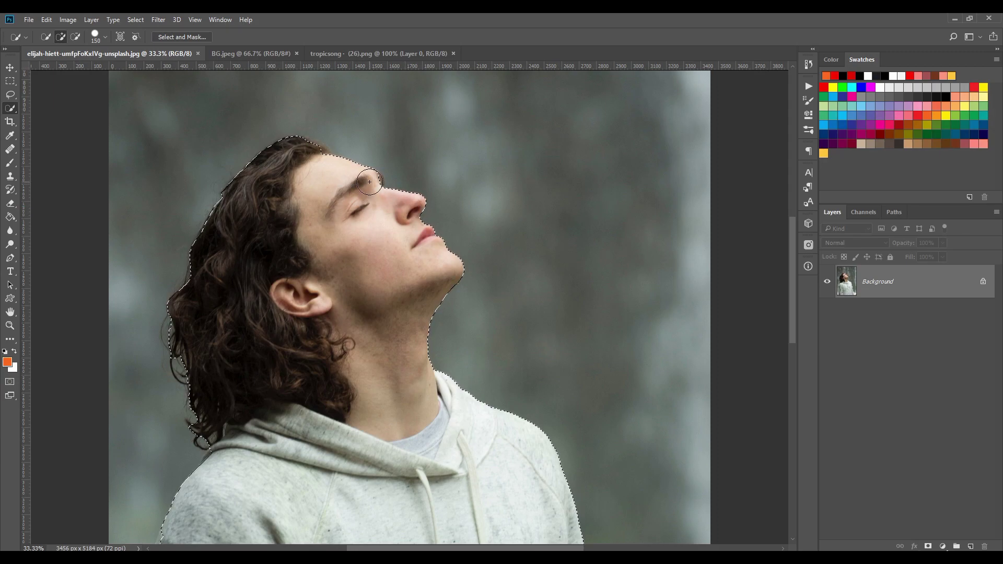
click(313, 159)
scroll(309, 363, down, 1)
scroll(314, 366, down, 1)
scroll(317, 370, down, 2)
scroll(318, 370, down, 2)
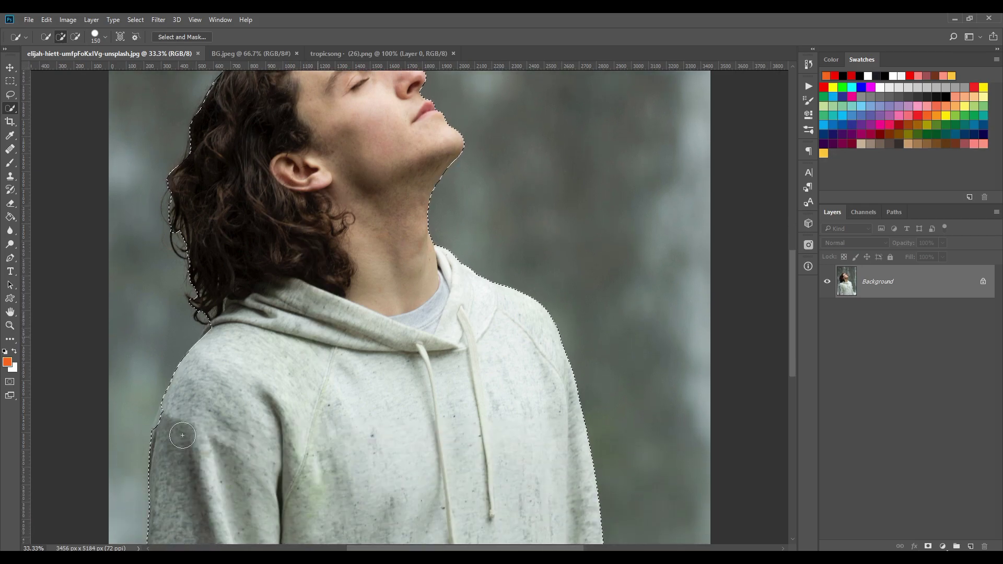
scroll(282, 360, down, 1)
scroll(235, 347, down, 2)
scroll(170, 330, down, 1)
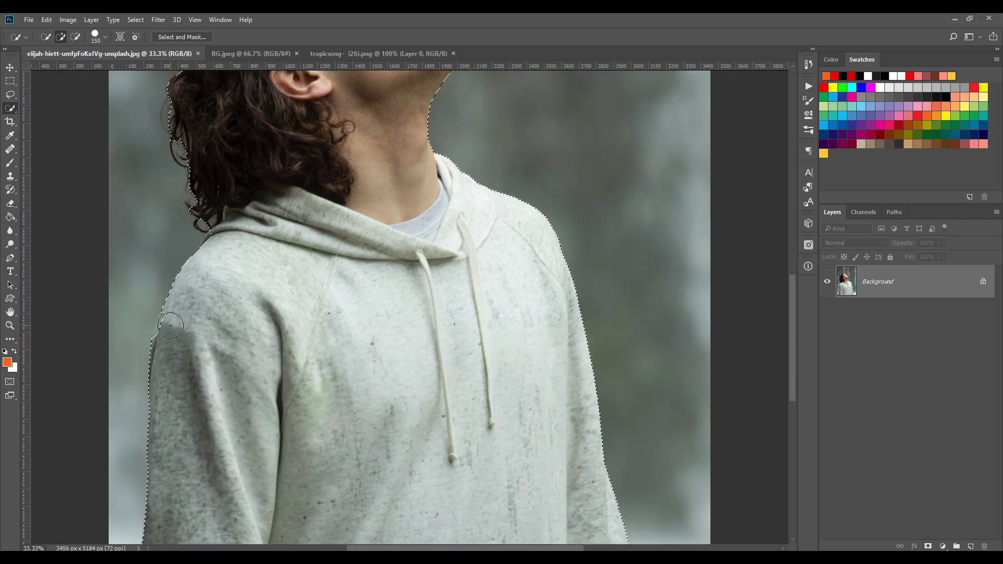
scroll(219, 334, down, 2)
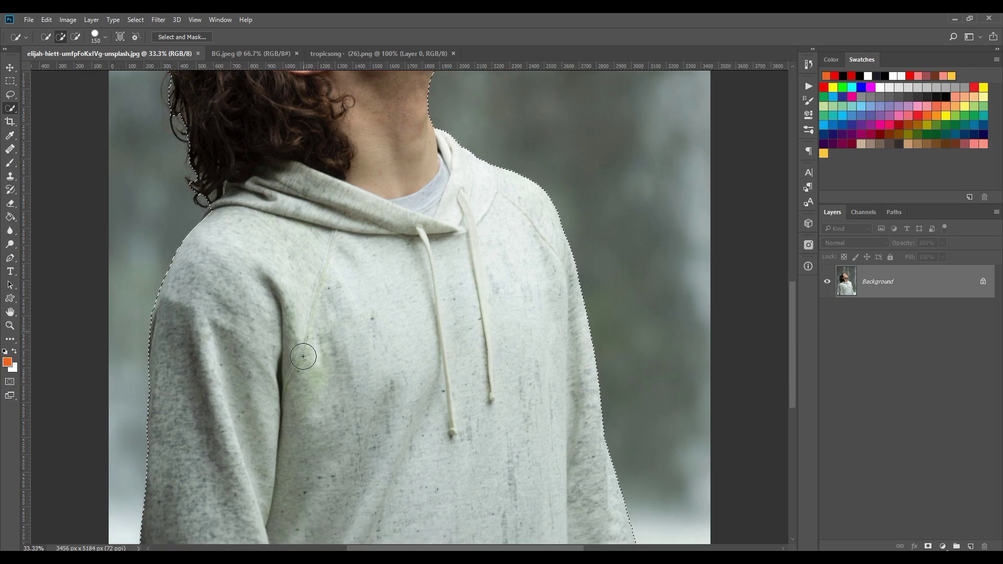
scroll(269, 341, down, 1)
scroll(319, 347, down, 1)
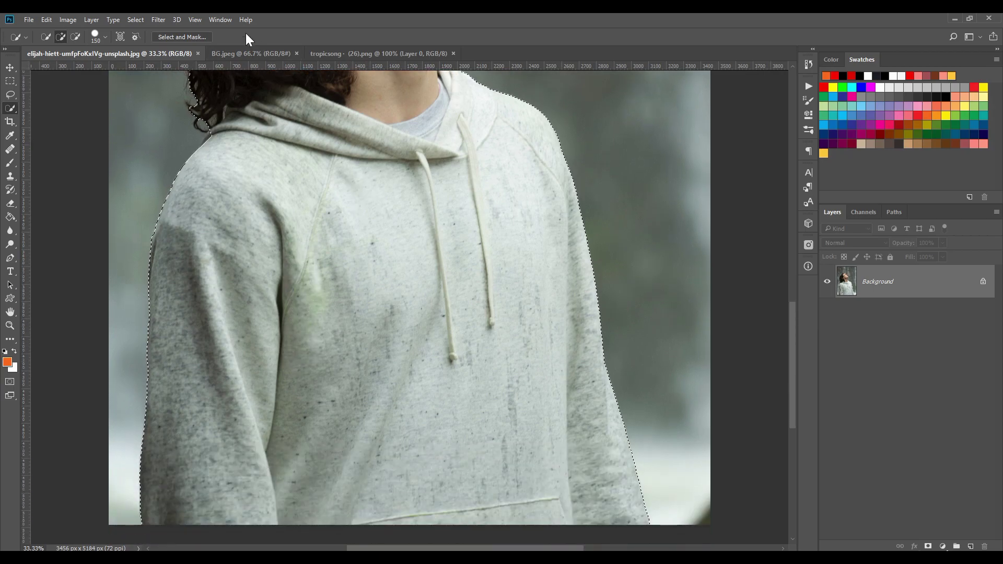
- Enter Select and Mask and set the white preview backdrop to 100% opacity
click(175, 37)
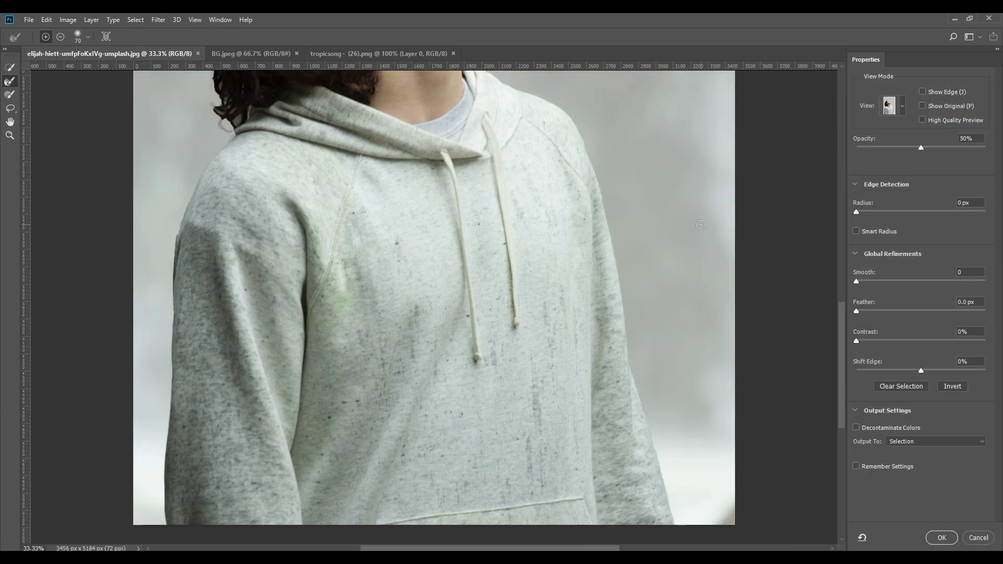
key(ctrl+minus)
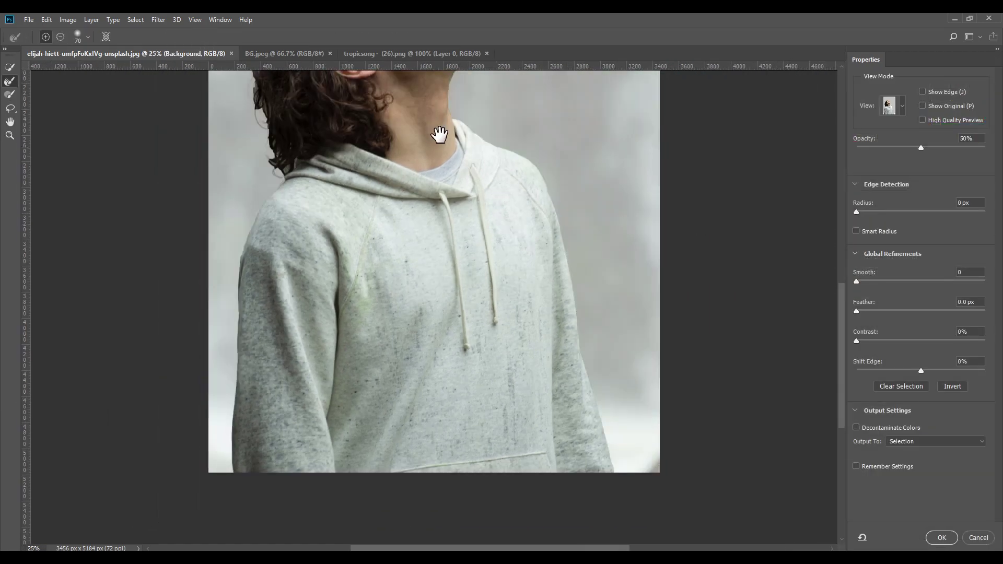
drag(468, 211, 468, 258)
scroll(468, 259, up, 3)
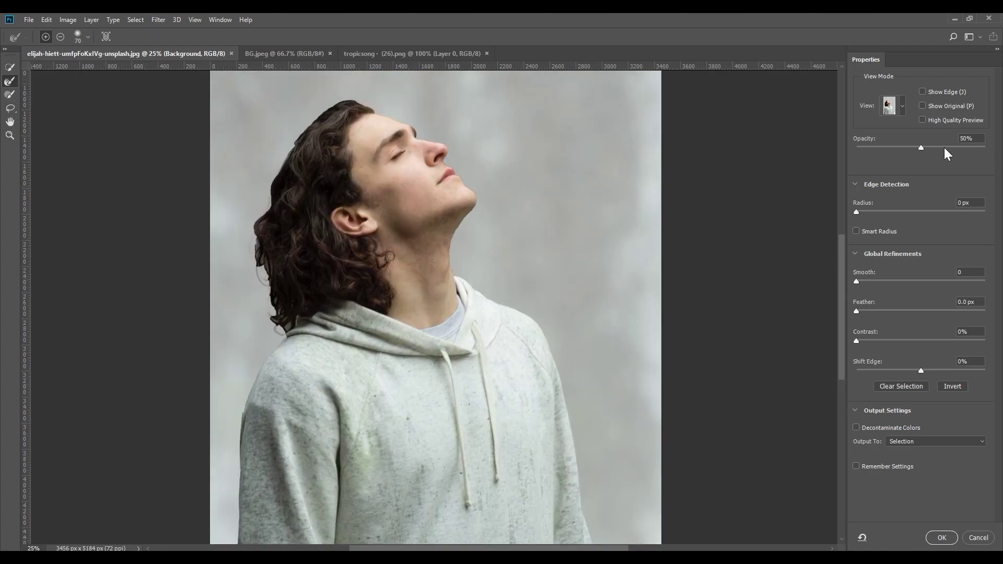
drag(944, 147, 1000, 149)
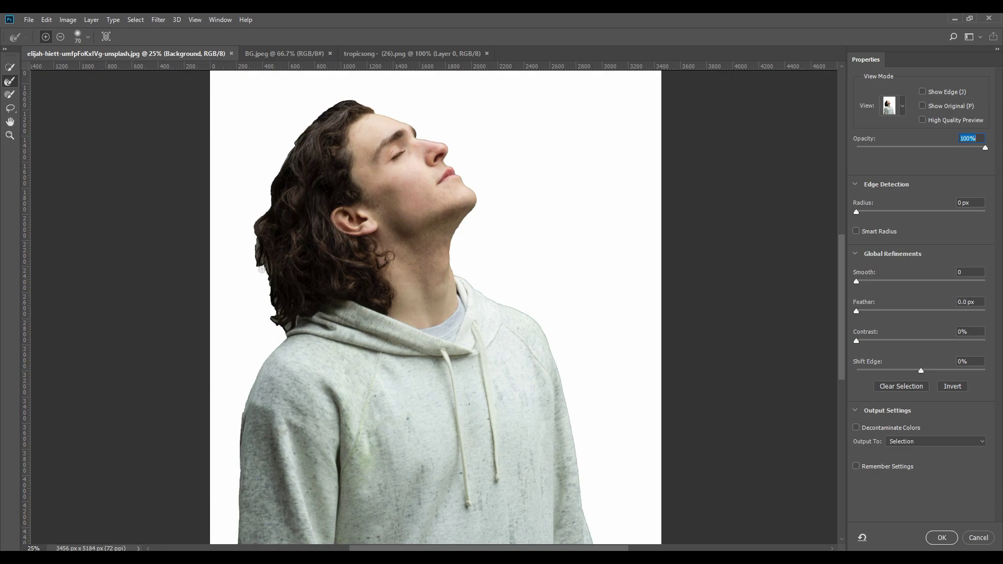
- Brush the hair edges with the Refine Edge Brush at sizes 300, 175 and 80
click(9, 82)
key(bracketright)
key(bracketright)
key(bracketright)
mouse_move(266, 277)
mouse_down()
mouse_move(261, 256)
mouse_move(280, 319)
mouse_up()
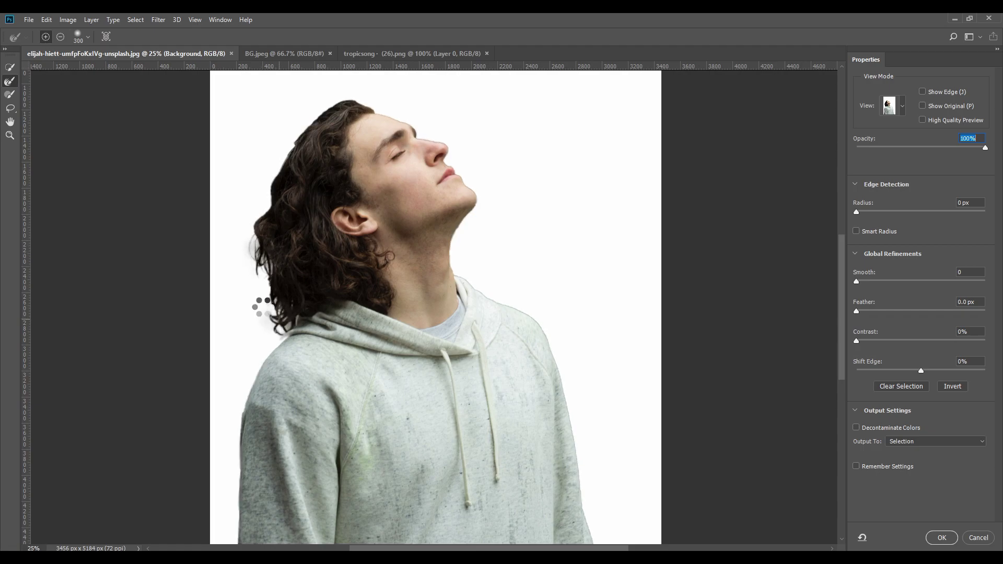
drag(279, 318, 245, 341)
key(bracketleft)
key(bracketleft)
key(bracketleft)
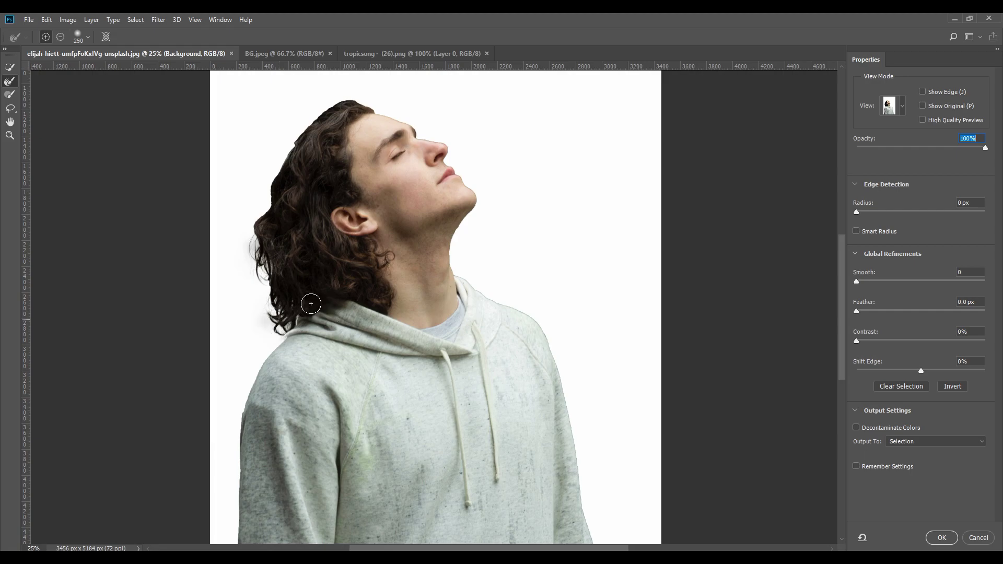
mouse_move(271, 291)
mouse_down()
mouse_move(266, 197)
mouse_move(307, 125)
mouse_up()
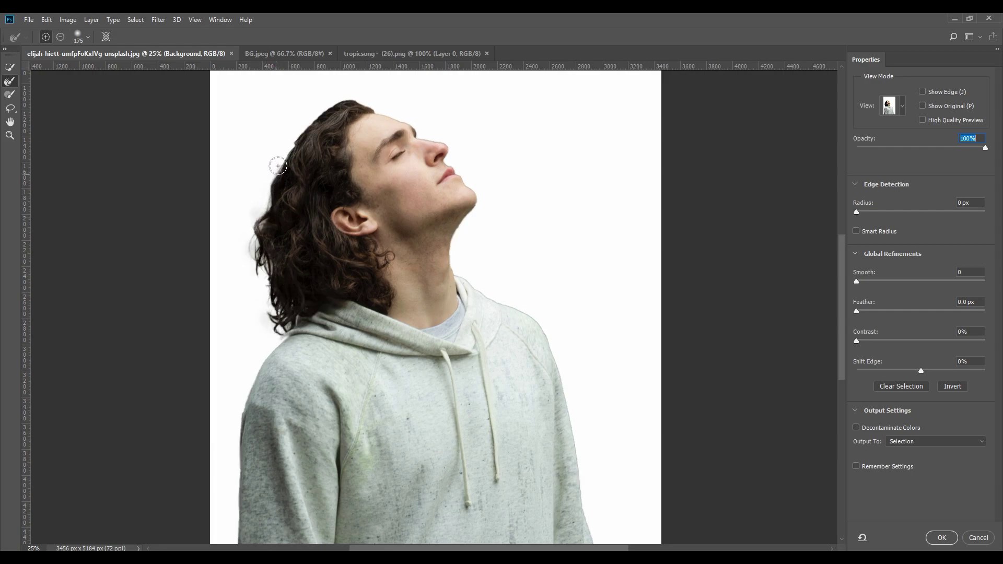
key(bracketleft)
key(bracketleft)
key(bracketleft)
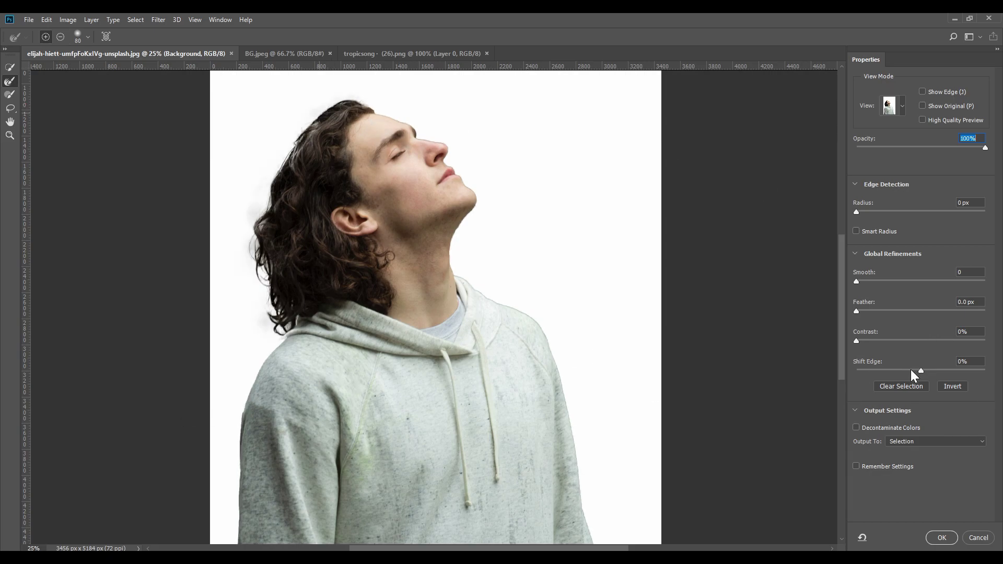
- Set edges to Radius 1 px, Smooth 13, Feather 1.6 px, Shift Edge -11%
click(866, 211)
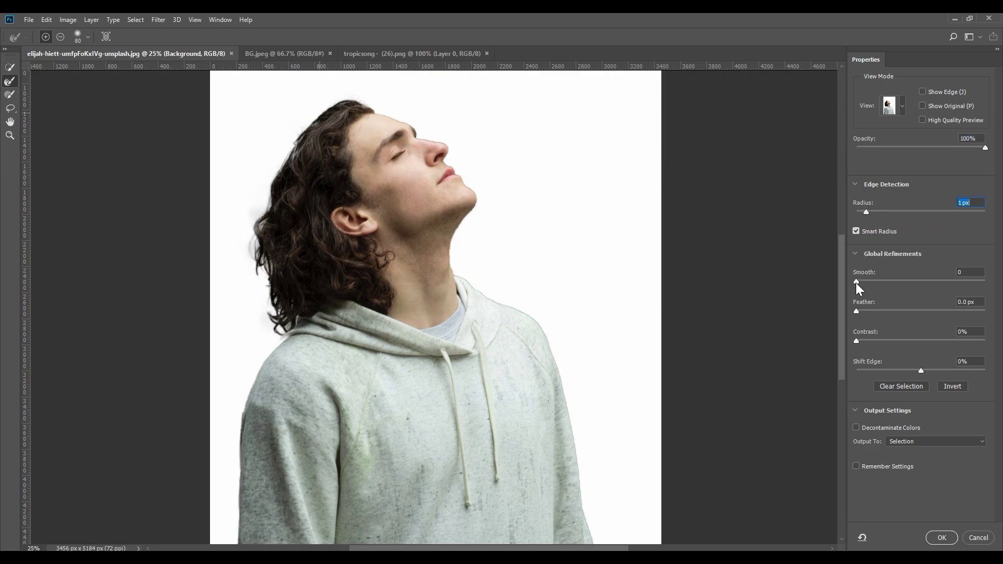
click(872, 279)
click(868, 310)
click(914, 370)
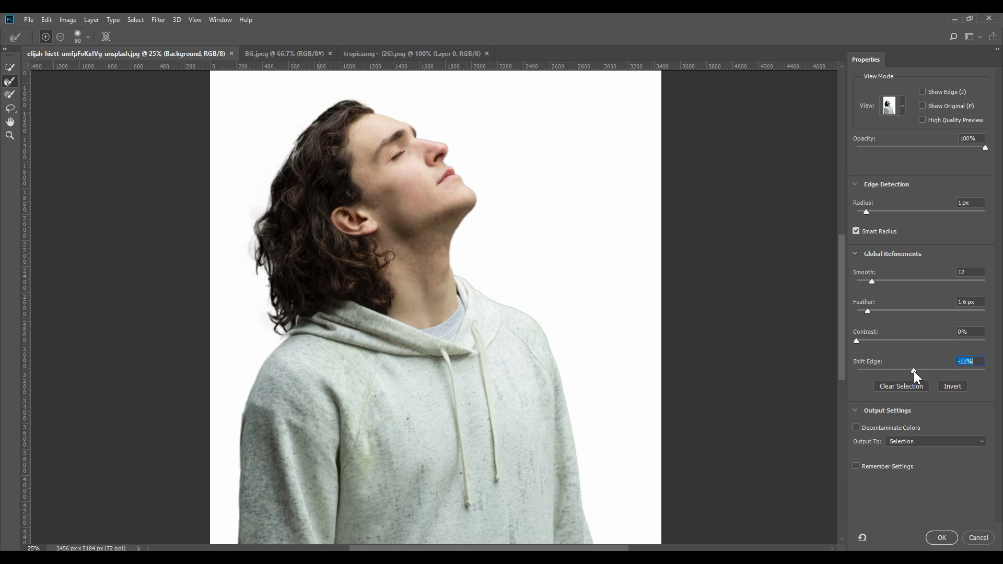
key(p)
key(p)
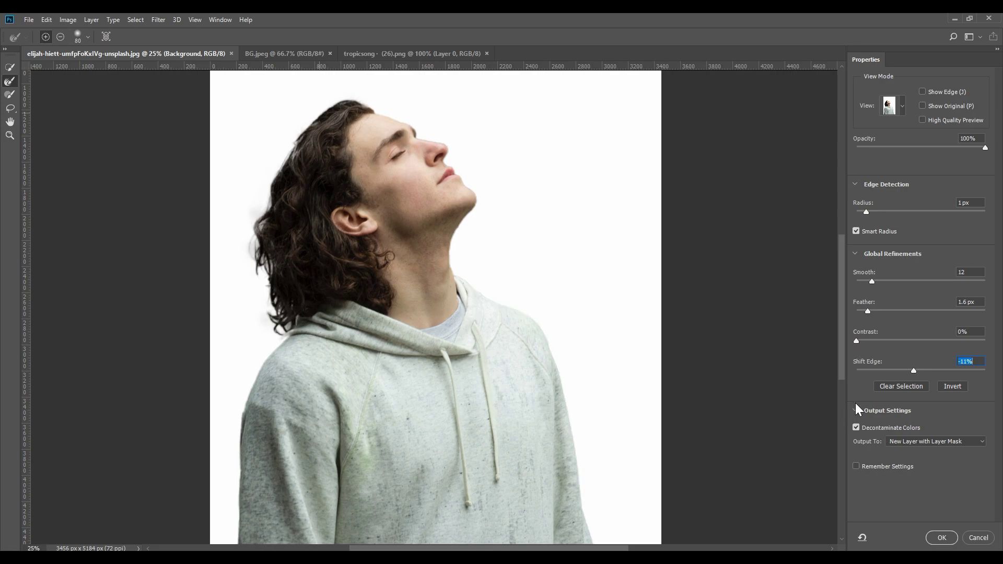
- Output the refined selection as a New Layer with Layer Mask
click(923, 442)
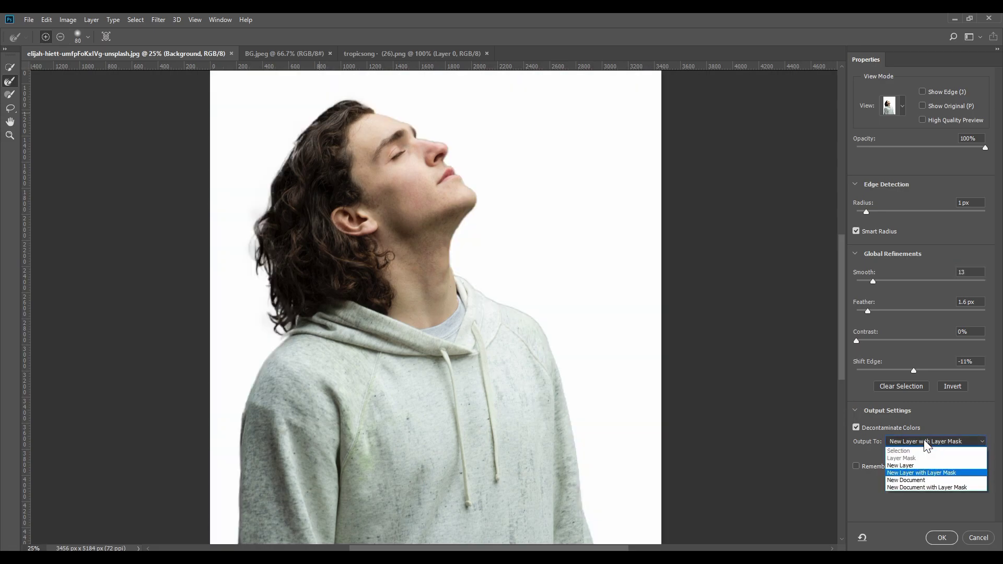
click(924, 441)
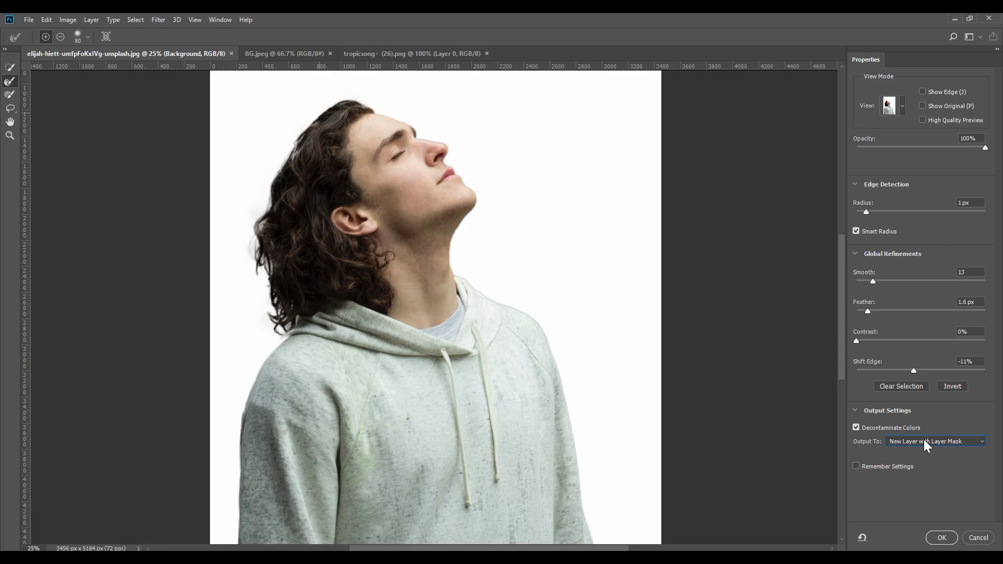
click(948, 534)
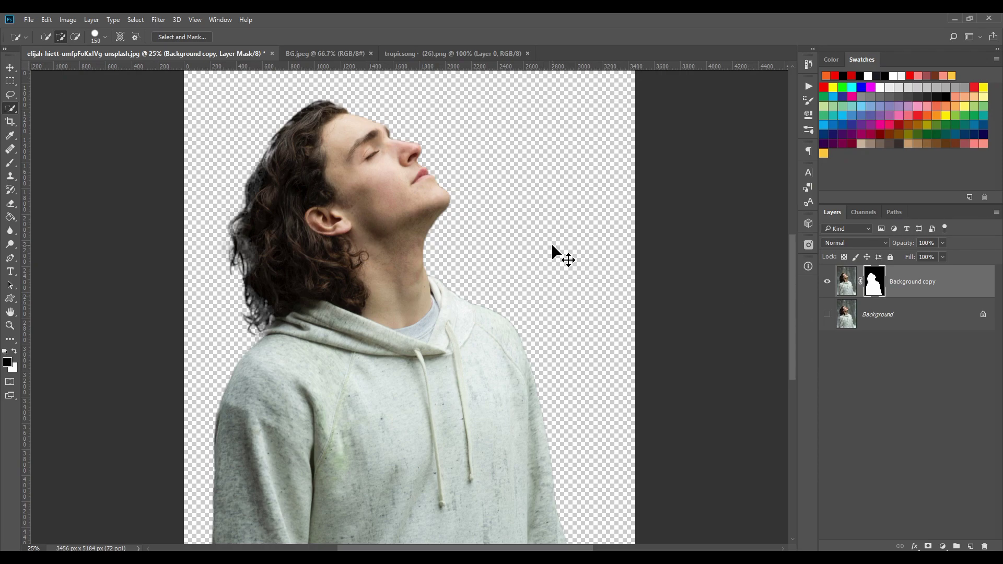
- Apply the Background copy's layer mask and drag the man onto the BG.jpeg document
key(ctrl+minus)
key(ctrl+minus)
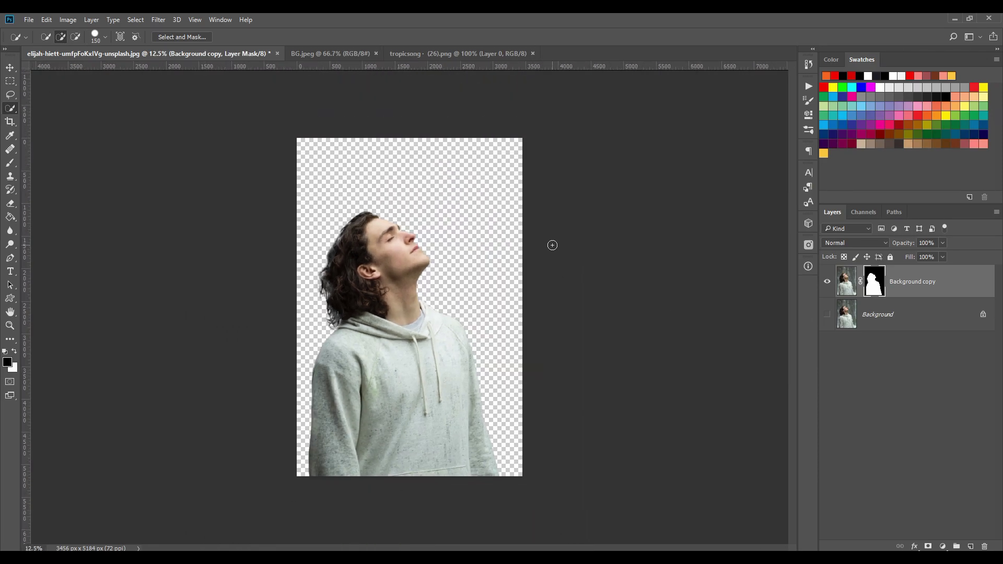
click(826, 314)
right_click(879, 282)
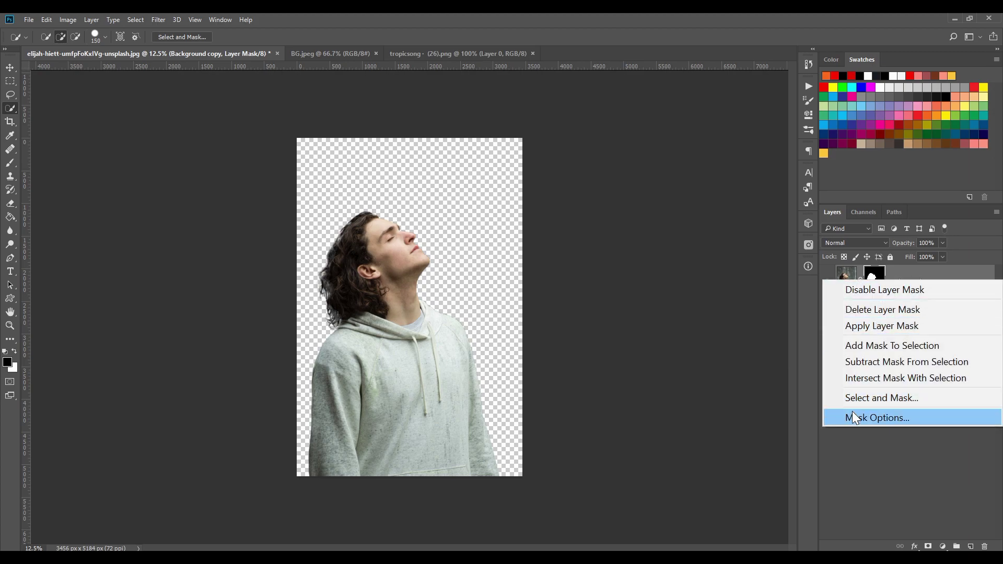
click(901, 327)
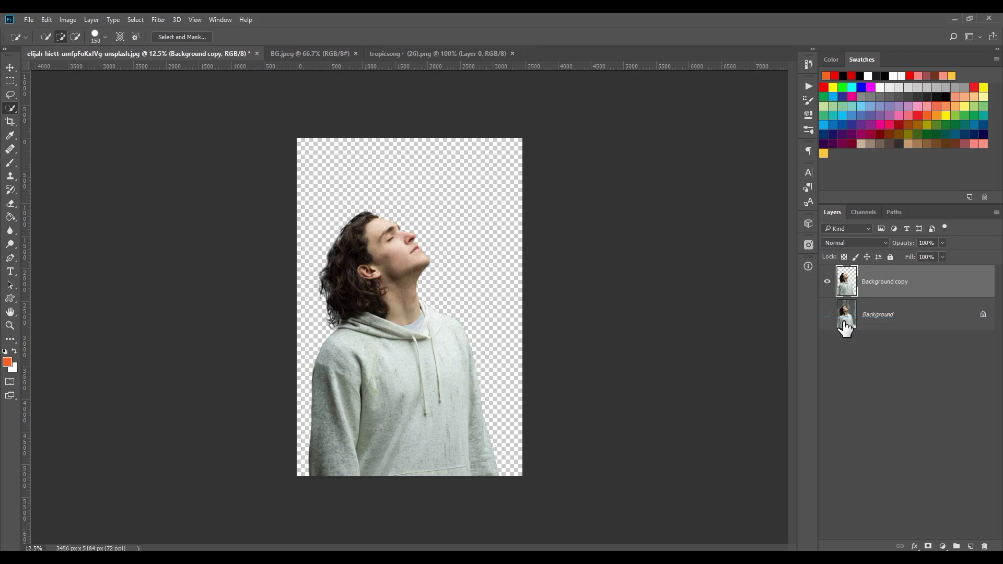
click(10, 69)
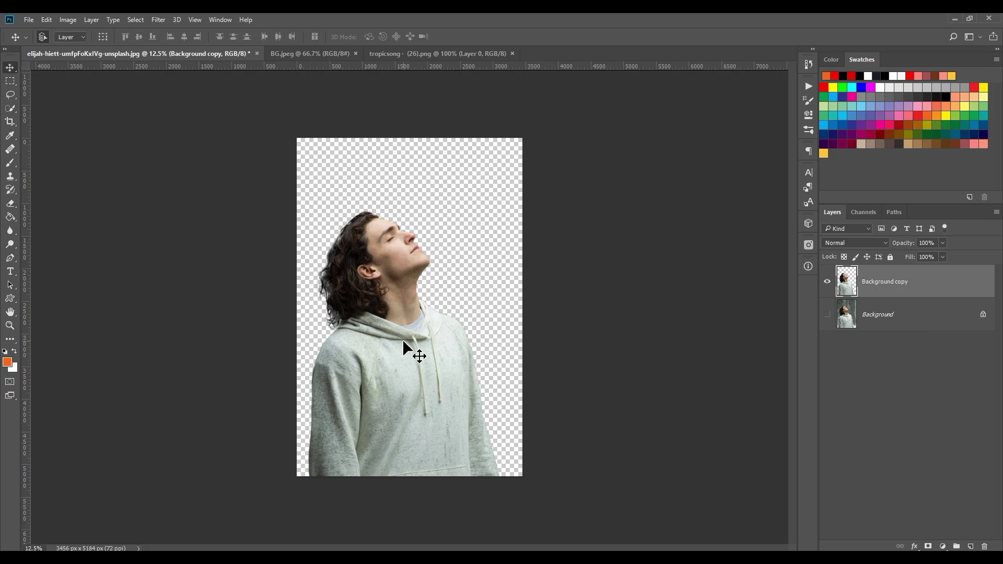
mouse_move(402, 339)
mouse_down()
mouse_move(321, 48)
mouse_move(392, 376)
mouse_move(405, 372)
mouse_up()
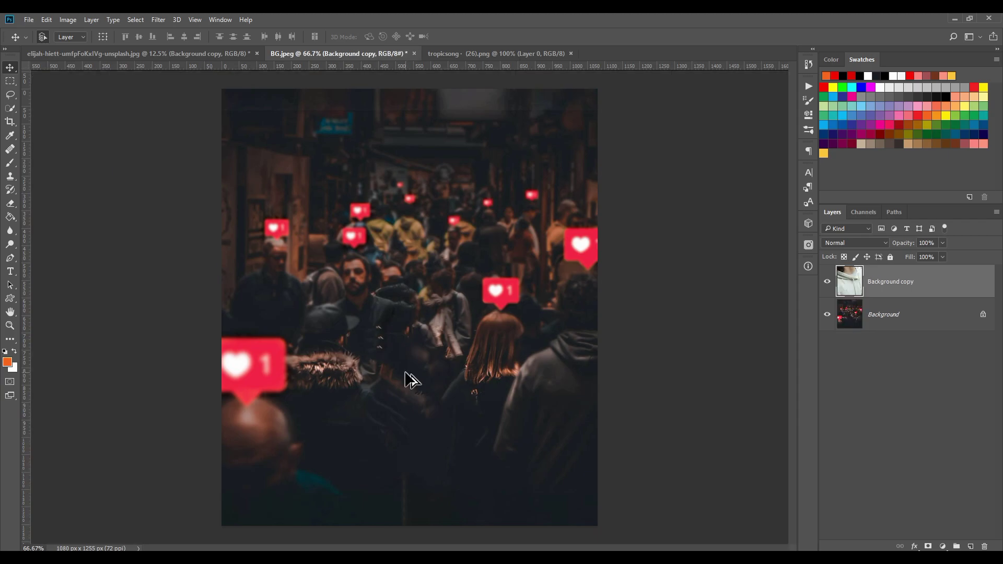
- Free Transform the man down to about 14% and move him into the crowd
key(ctrl+t)
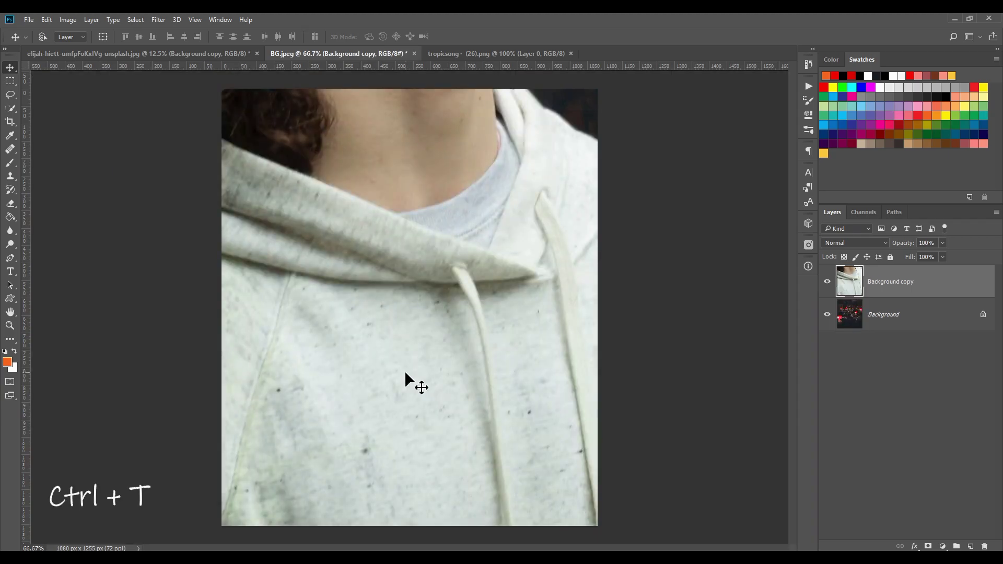
key(ctrl+0)
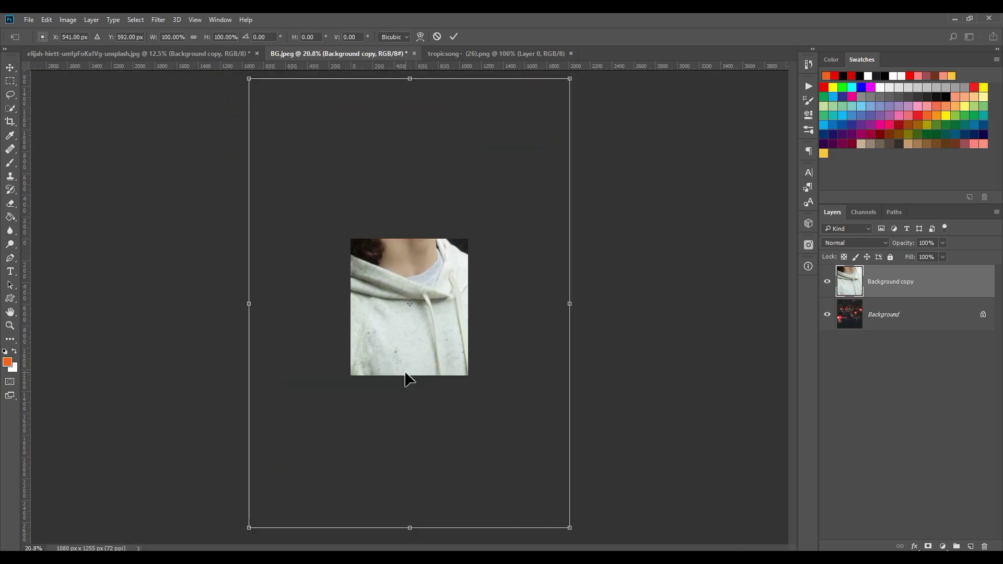
drag(569, 79, 450, 278)
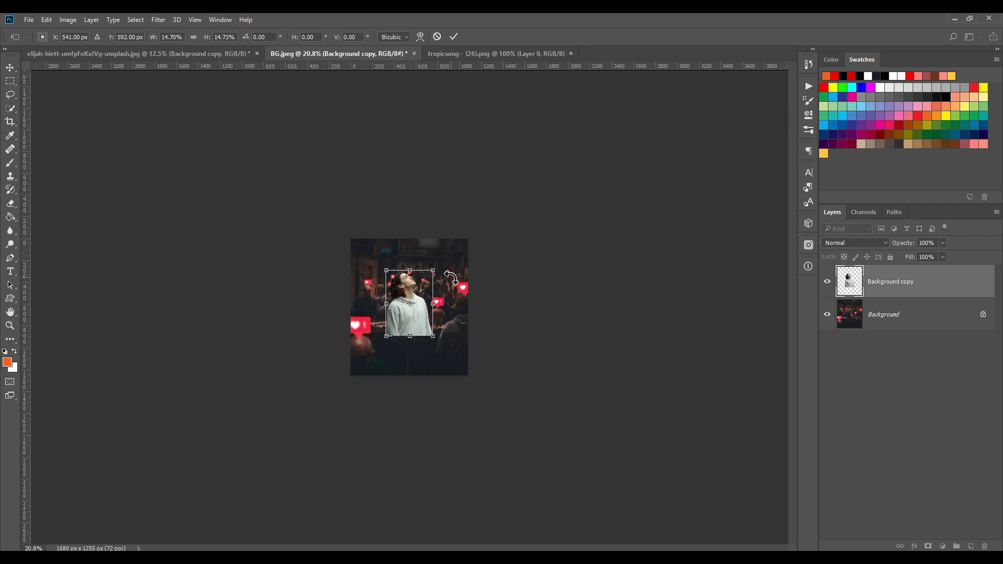
key(ctrl+0)
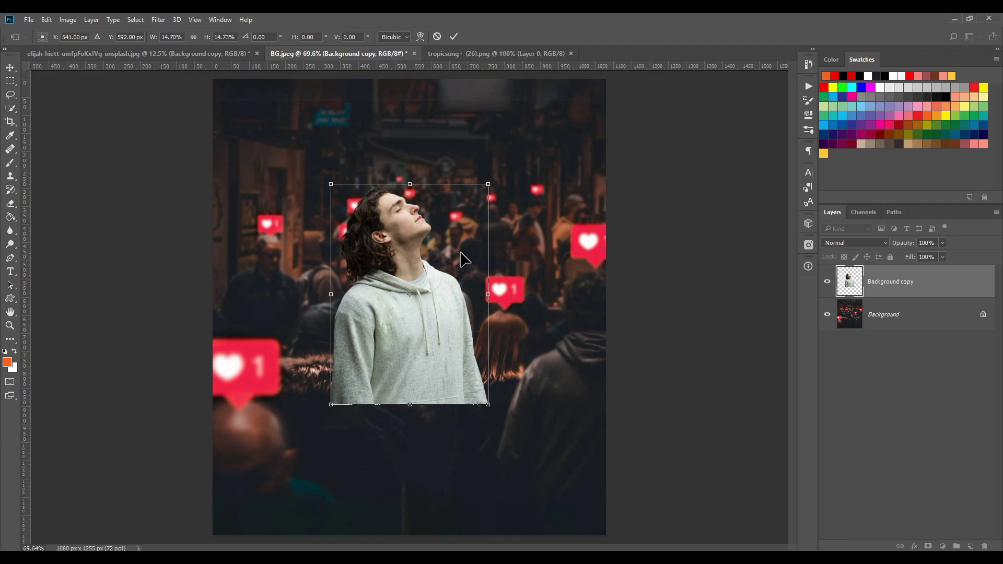
drag(475, 290, 509, 366)
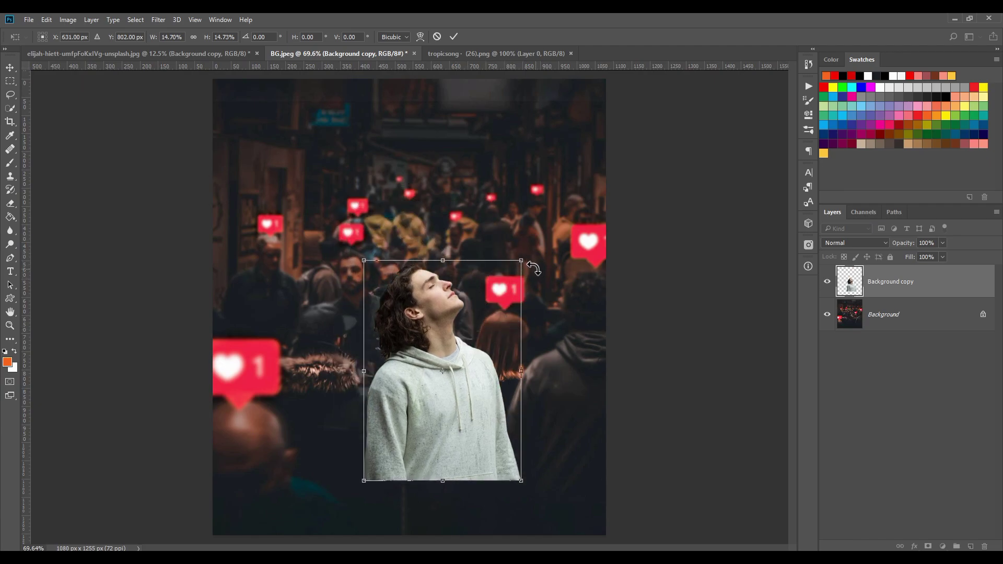
- Fine-tune the man's size and width, commit the transform, and nudge him left
drag(522, 257, 532, 244)
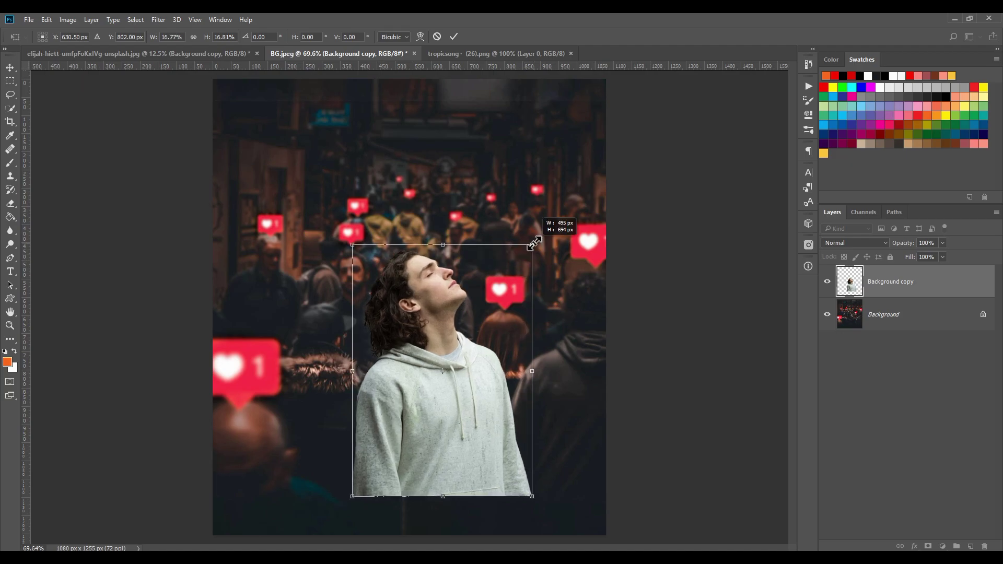
drag(453, 300, 462, 266)
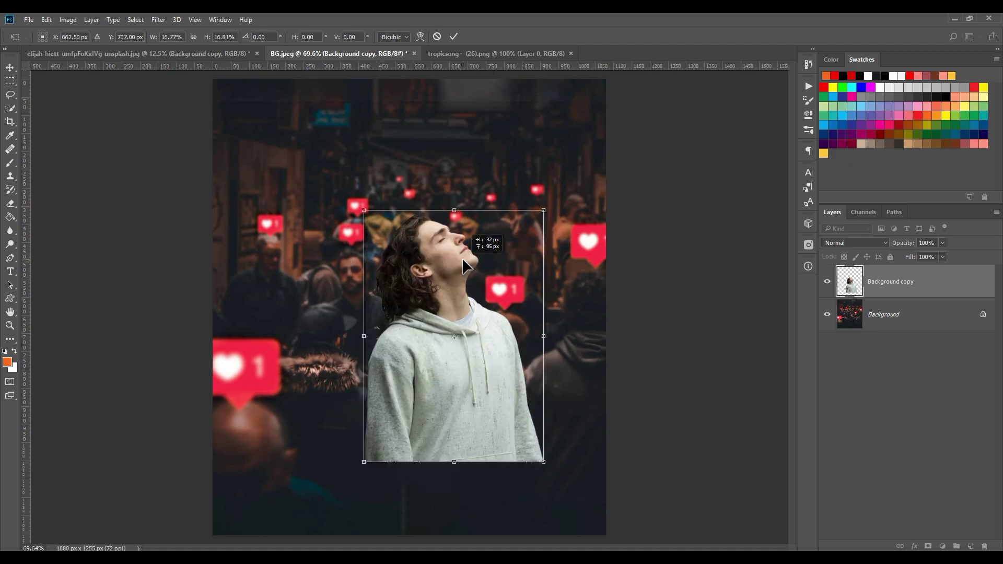
drag(539, 336, 536, 339)
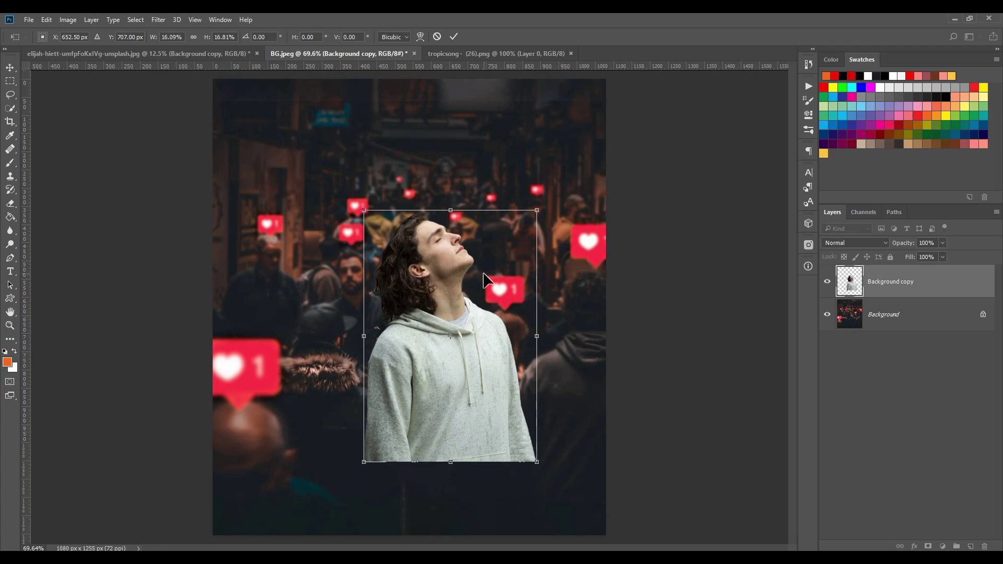
drag(536, 210, 526, 229)
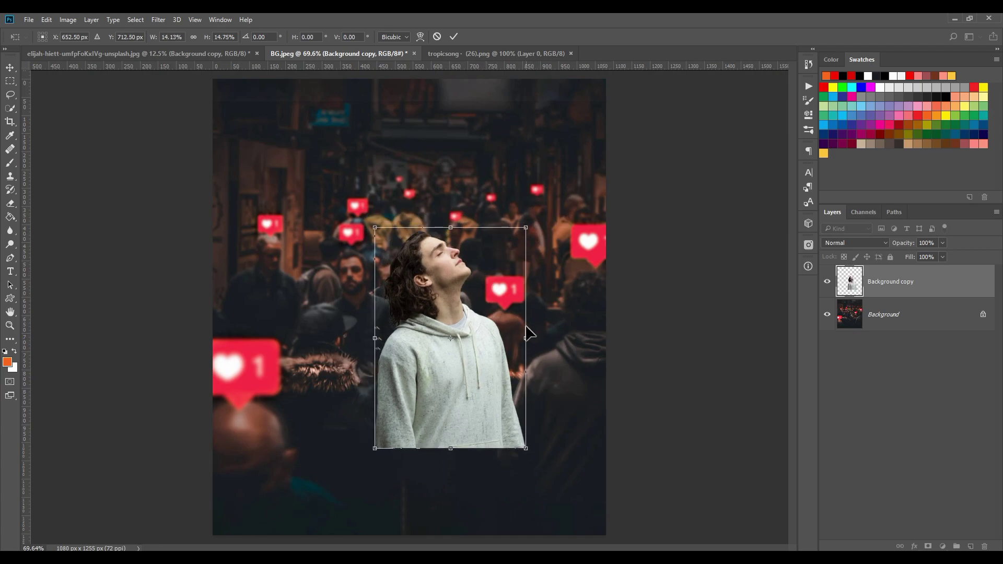
drag(524, 338, 518, 339)
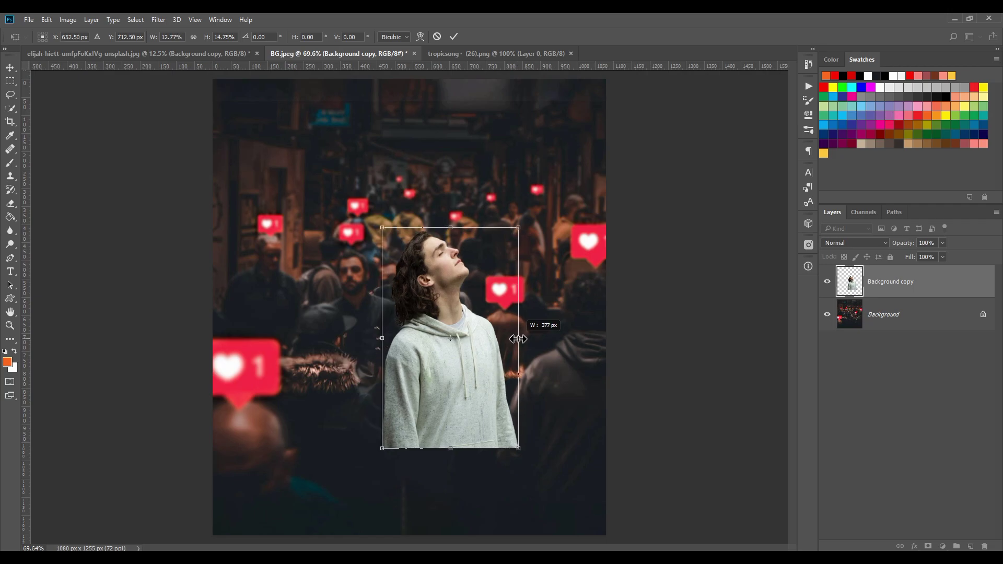
key(Return)
key(ctrl+minus)
drag(587, 387, 569, 384)
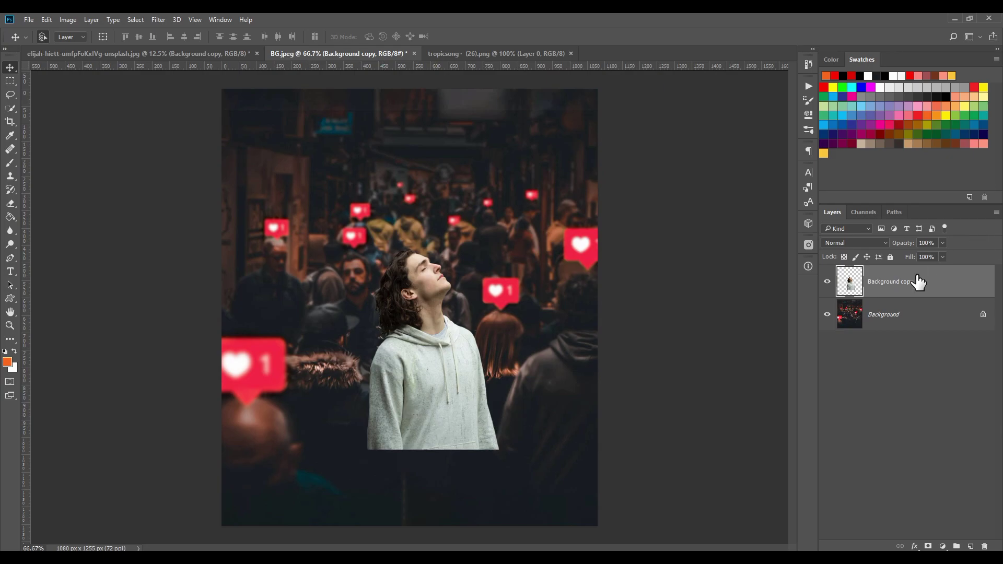
- Add a layer mask to the man's layer and set up a soft round brush
click(928, 546)
click(11, 161)
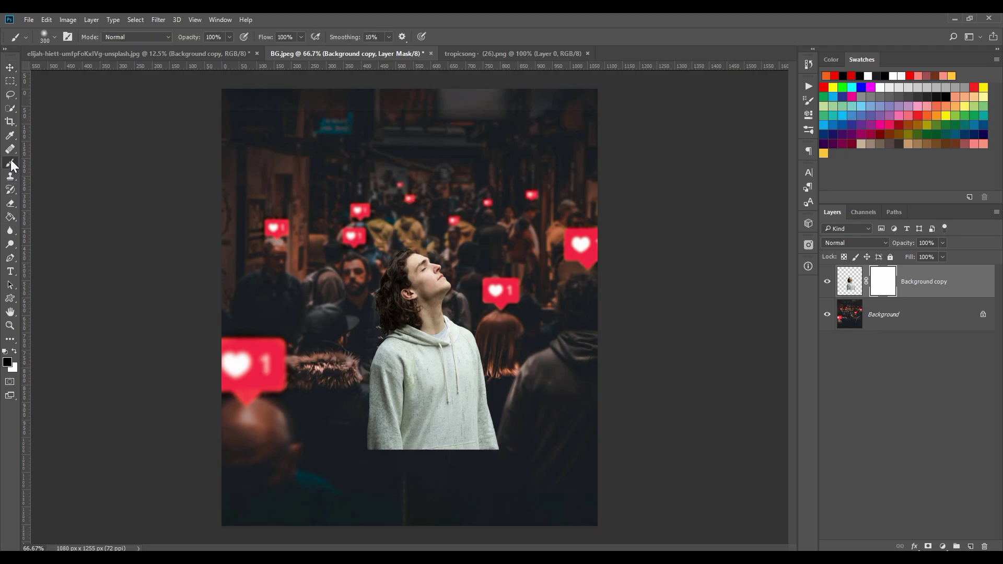
click(57, 34)
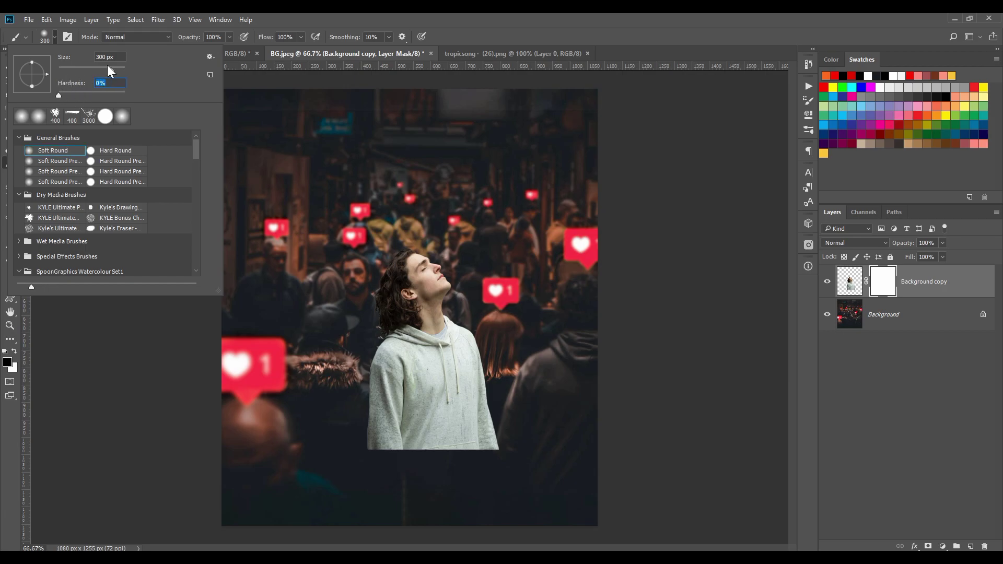
click(449, 13)
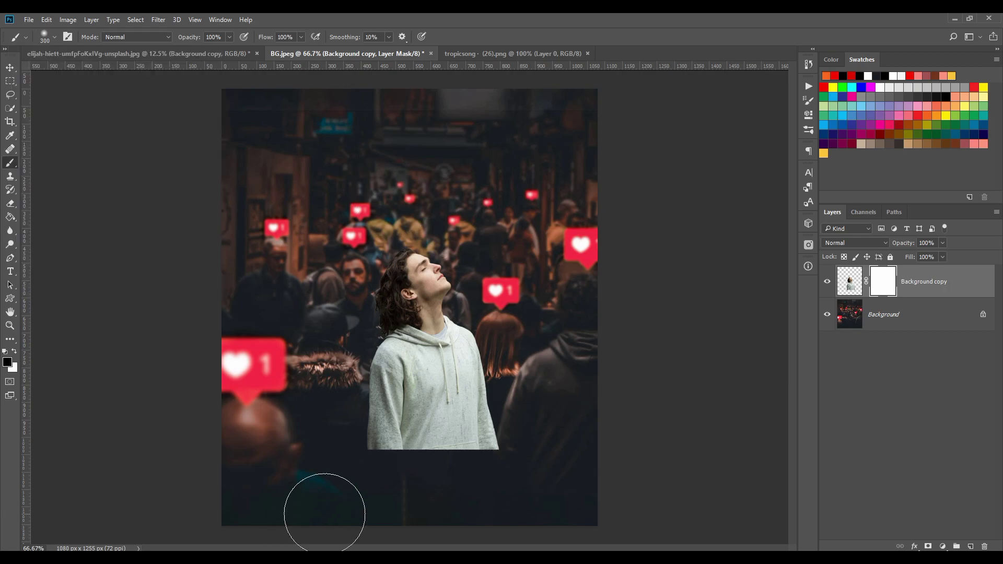
- Paint black on the mask along the hoodie's bottom edges to fade them out
mouse_move(360, 473)
mouse_down()
mouse_move(360, 491)
mouse_move(347, 406)
mouse_up()
key(bracketleft)
key(bracketleft)
key(bracketleft)
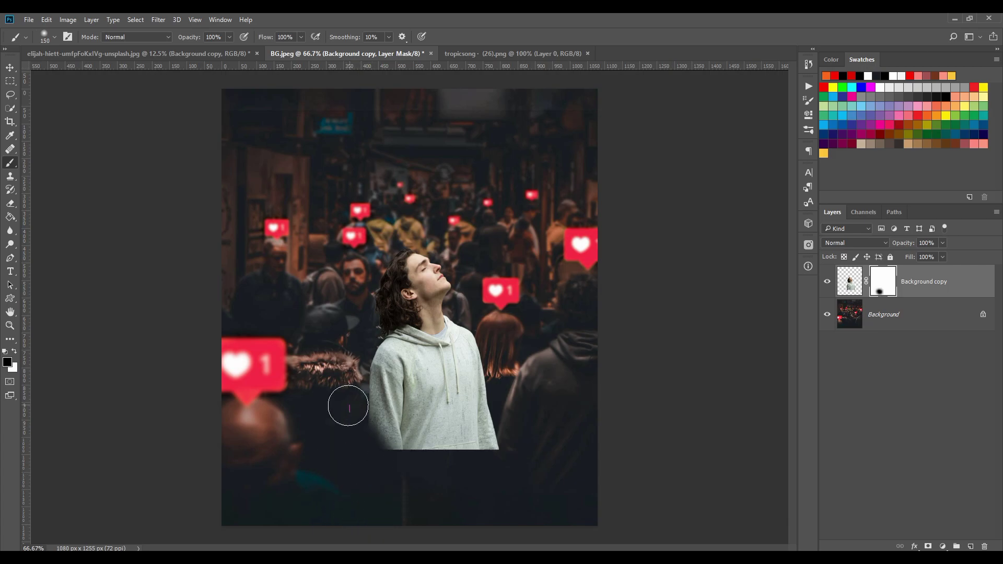
mouse_move(477, 481)
mouse_down()
mouse_move(517, 414)
mouse_move(508, 454)
mouse_move(388, 497)
mouse_move(423, 497)
mouse_up()
key(bracketright)
key(bracketright)
key(bracketright)
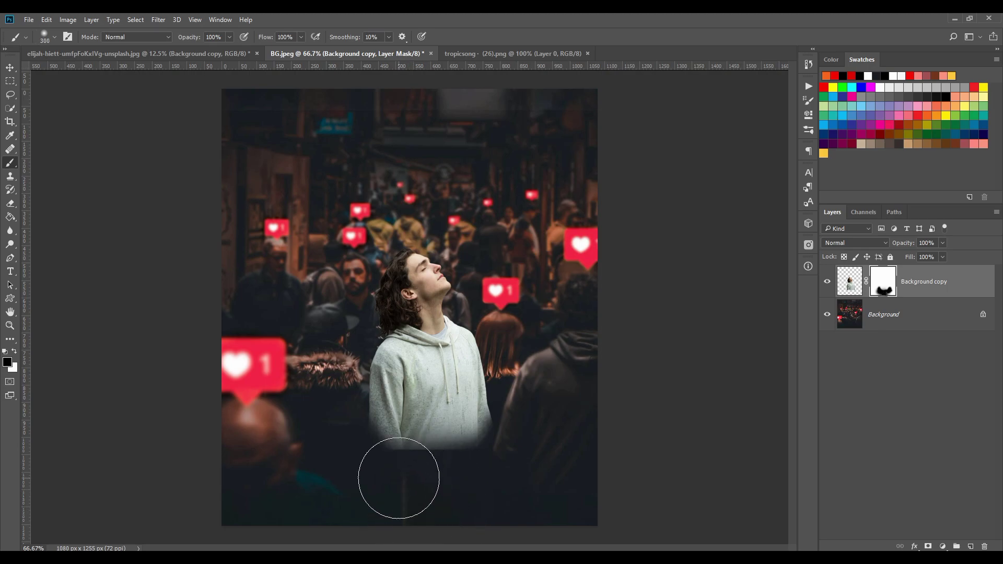
drag(522, 441, 510, 447)
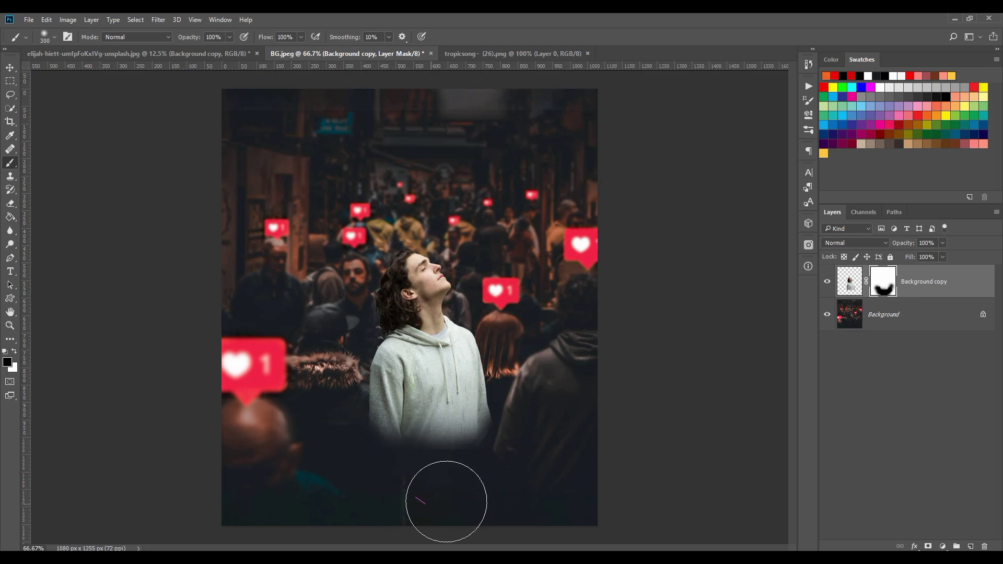
key(bracketleft)
key(bracketleft)
key(bracketleft)
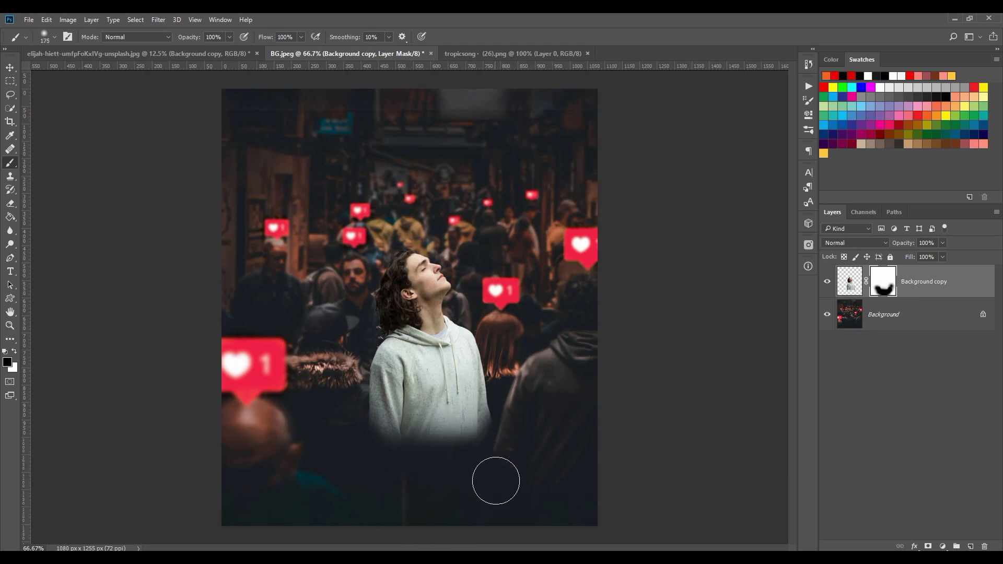
key(bracketright)
key(bracketright)
key(bracketright)
- Add a new Layer 1 and paint soft black spots at the hoodie's lower left
click(967, 298)
click(970, 546)
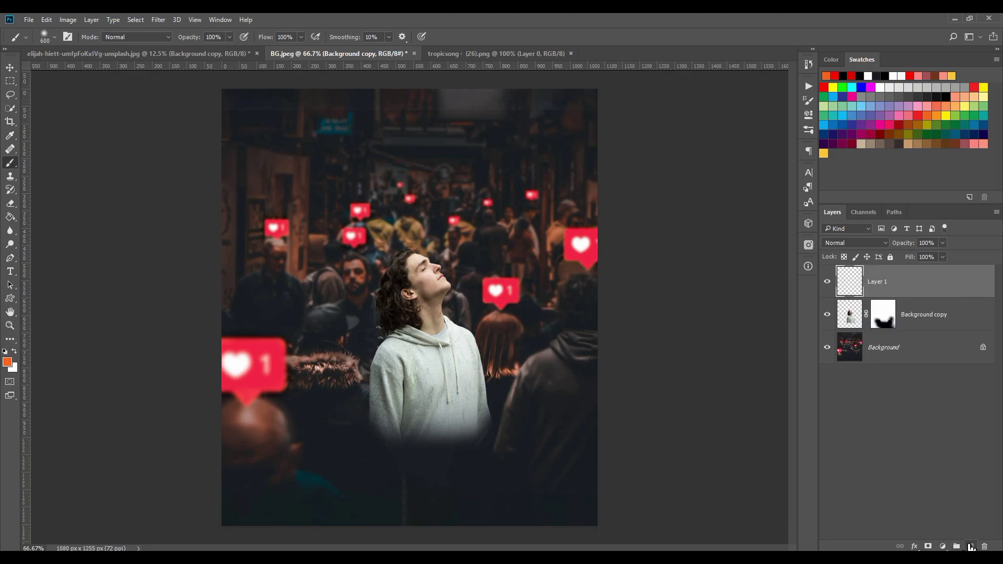
click(6, 352)
key(bracketleft)
key(bracketleft)
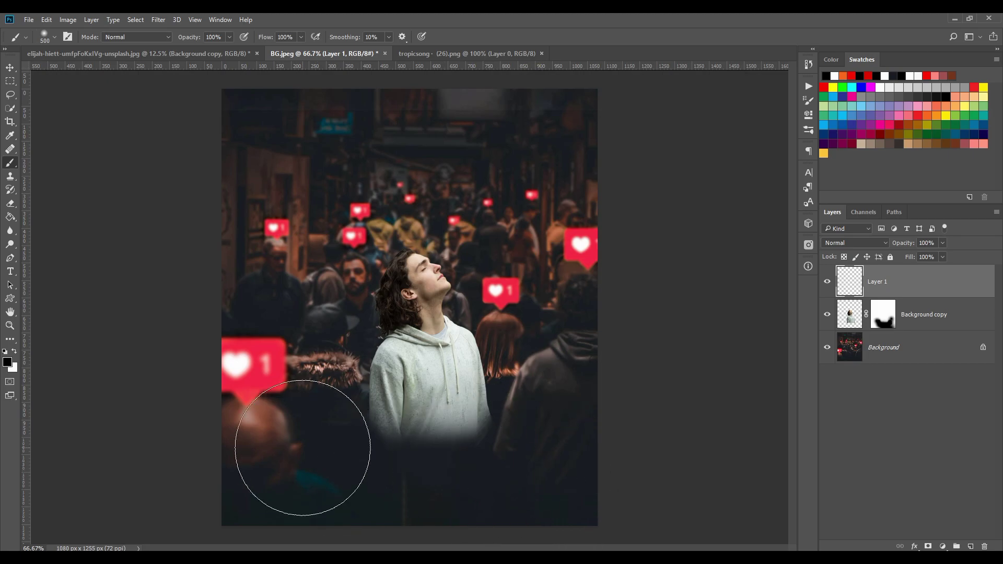
key(bracketleft)
key(bracketleft)
click(345, 420)
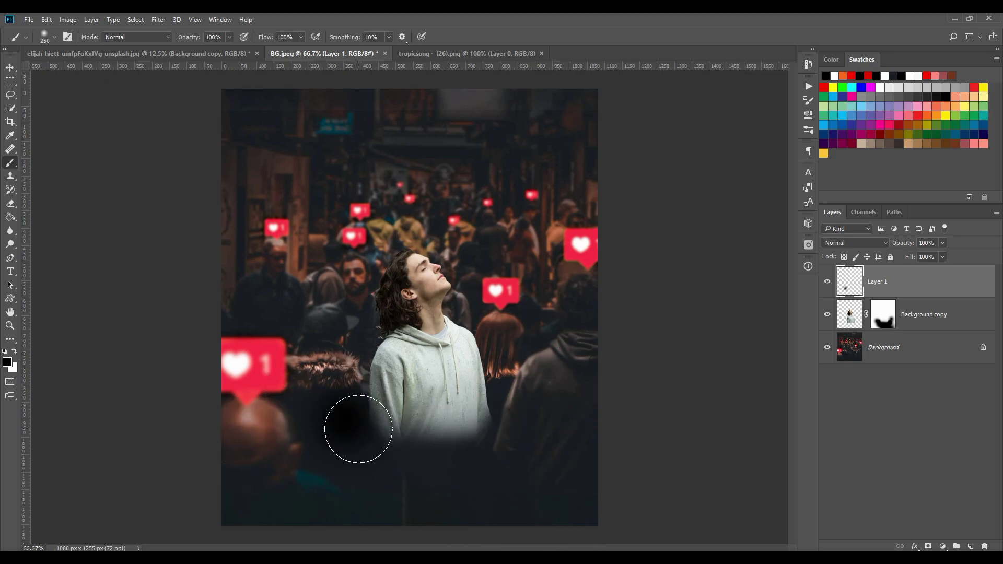
click(366, 421)
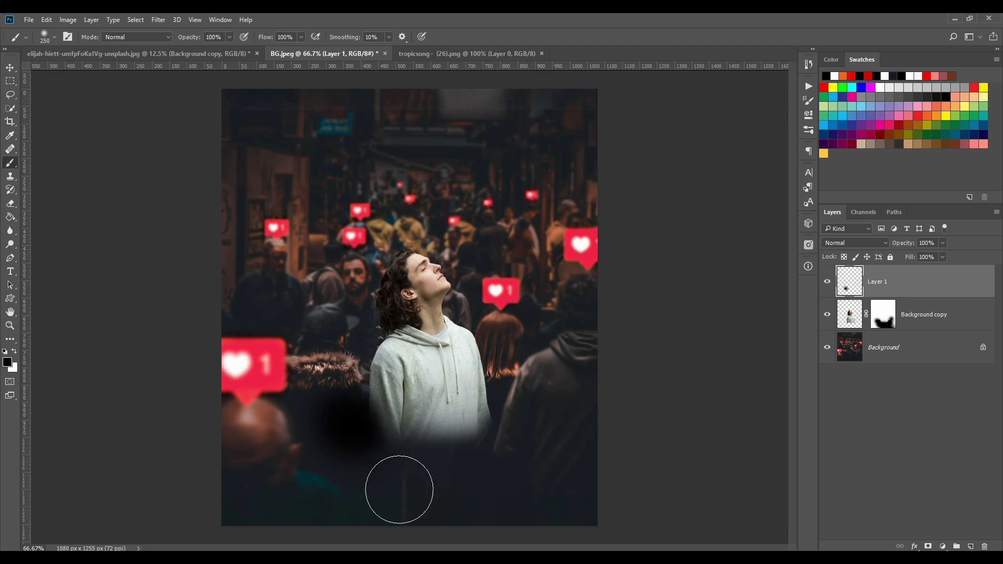
- Clip Layer 1 to the man and darken the bottom of the hoodie further
right_click(909, 282)
click(638, 373)
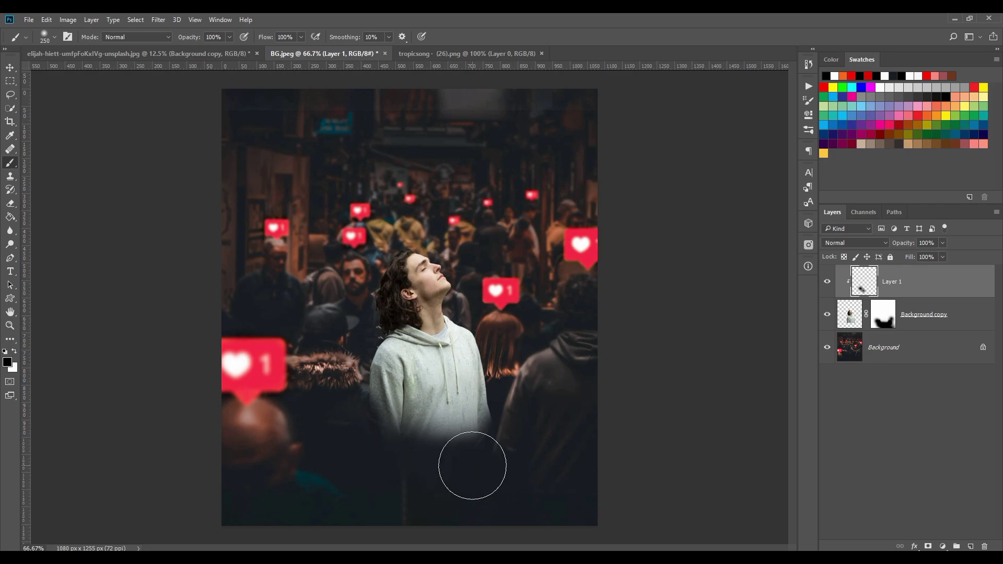
mouse_move(386, 489)
mouse_down()
mouse_move(553, 435)
mouse_move(514, 442)
mouse_up()
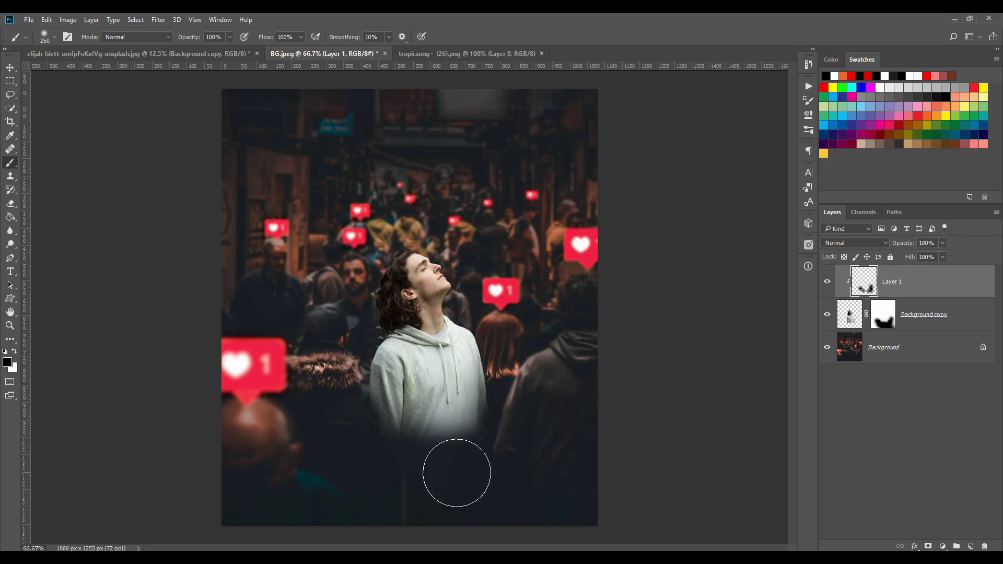
key(bracketright)
key(bracketright)
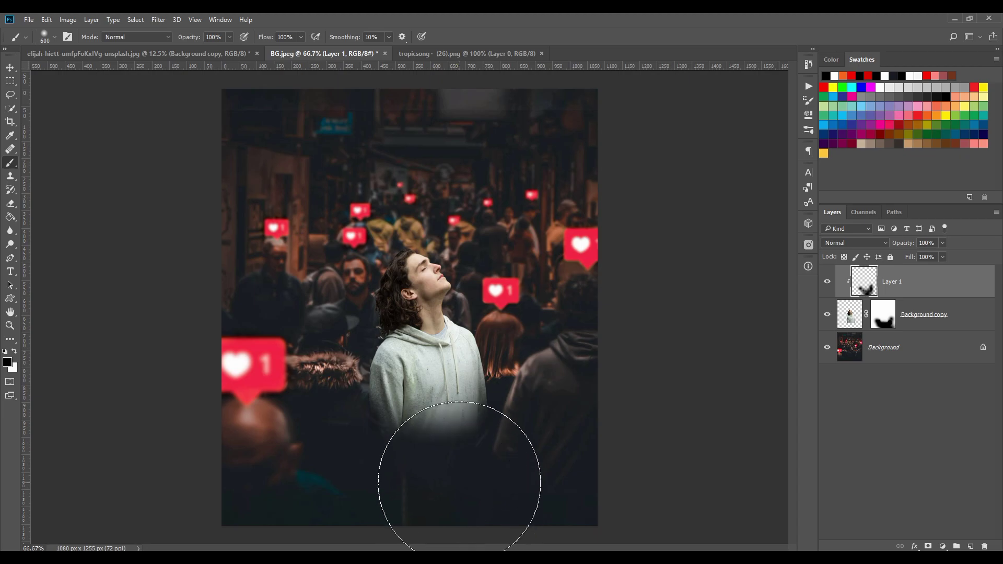
key(bracketright)
key(bracketright)
drag(456, 470, 307, 351)
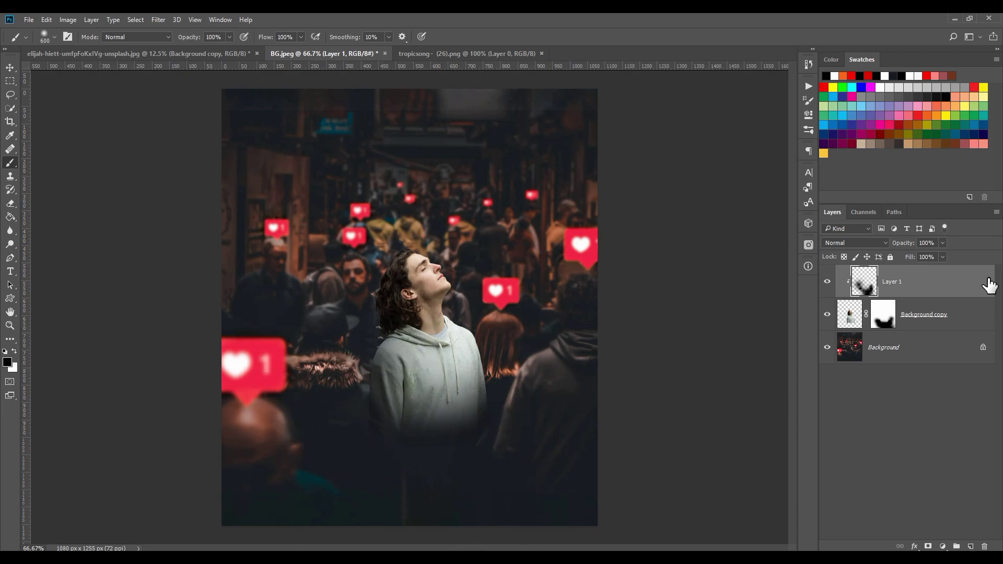
- Set Layer 1 to Soft Light and move the man slightly left and down
click(873, 242)
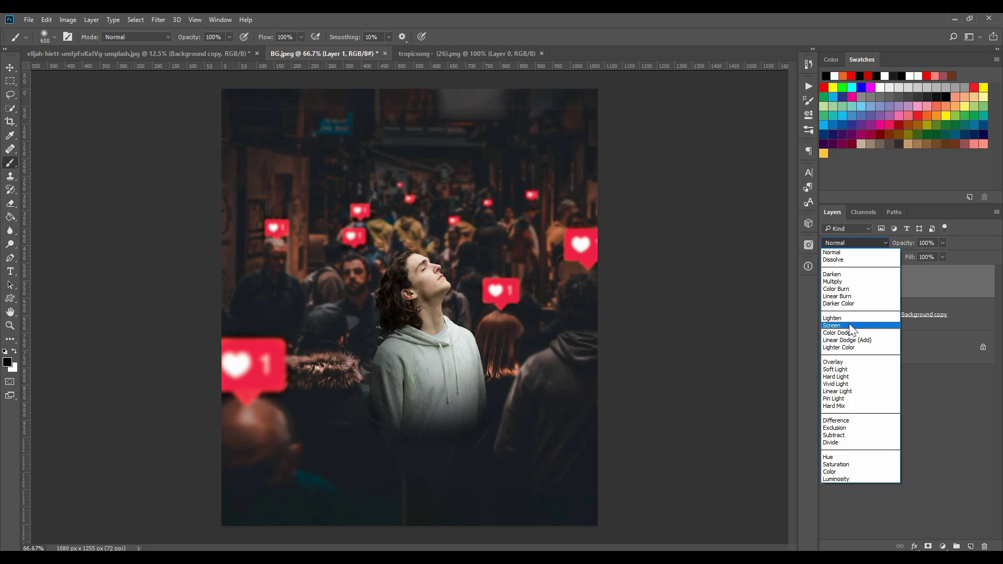
click(839, 370)
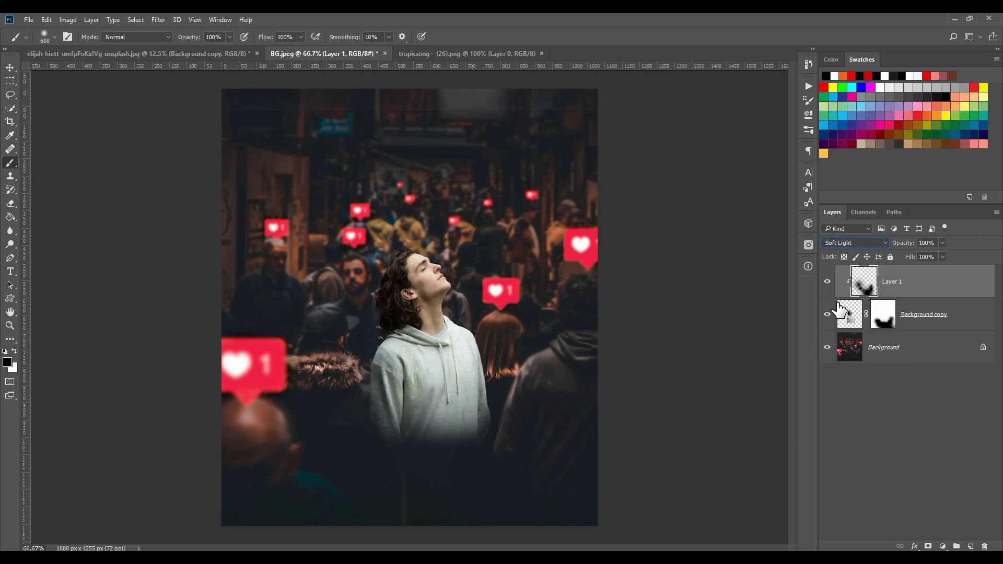
click(828, 282)
key(v)
drag(444, 334, 432, 346)
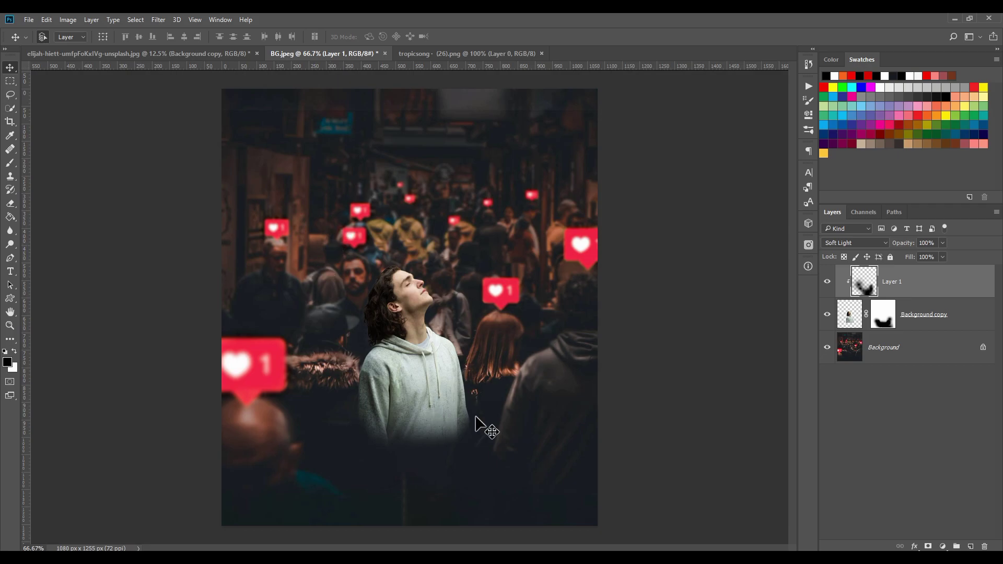
- Add a reversed radial Gradient Fill vignette scaled to 188%
click(943, 545)
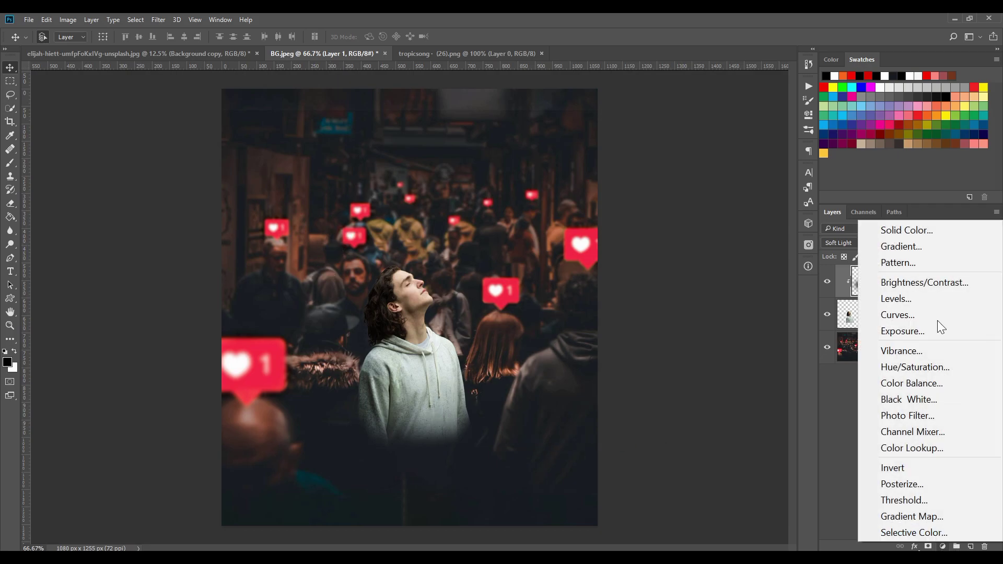
click(913, 245)
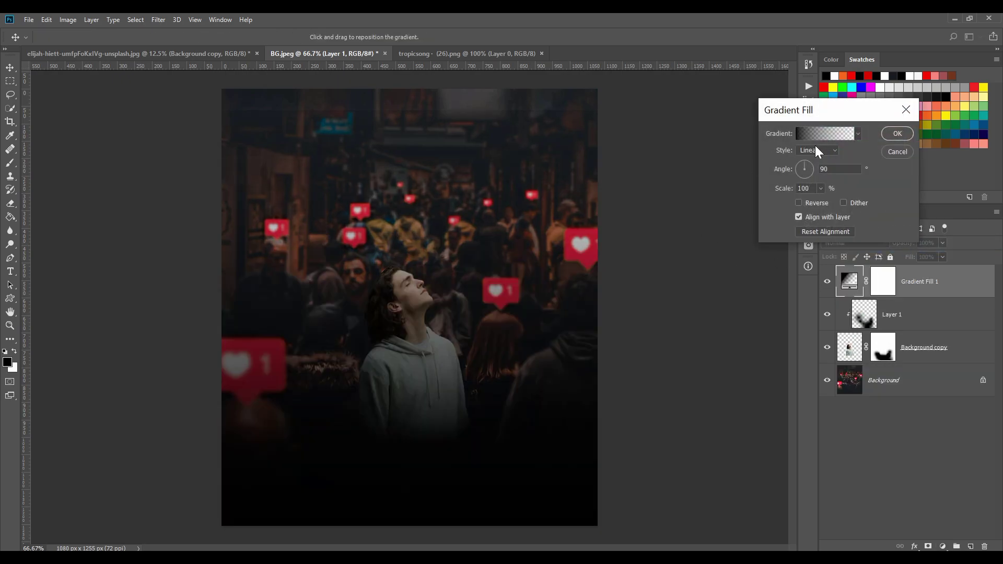
click(816, 150)
click(809, 165)
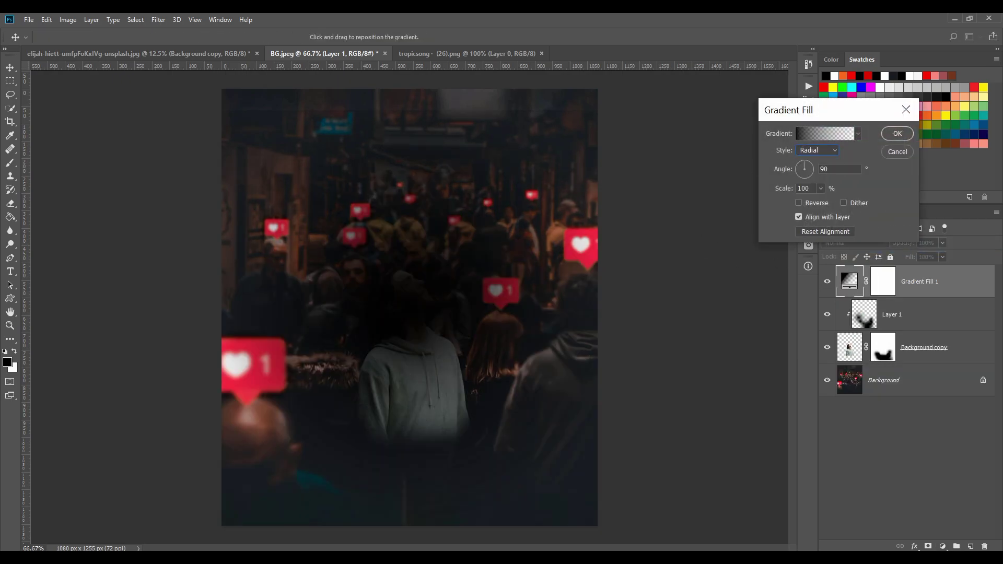
click(804, 202)
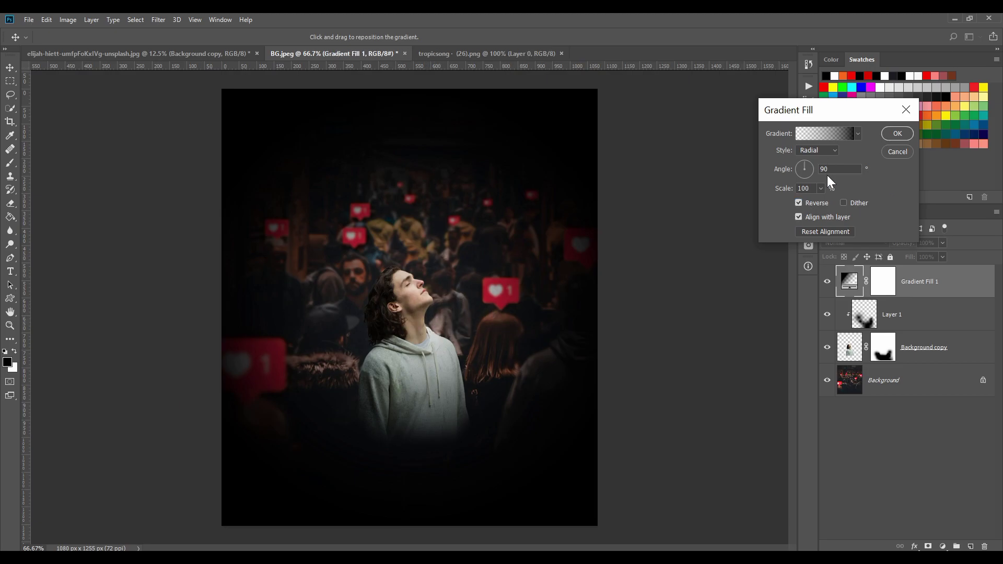
click(818, 188)
drag(825, 203, 825, 203)
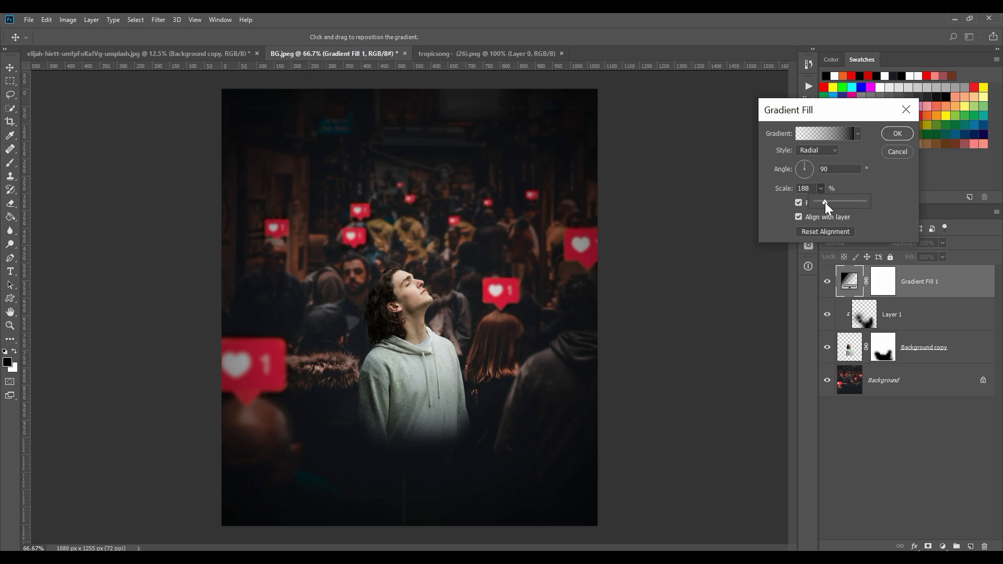
- Color the gradient's right stop dark brownish red #1e1515 and apply the fill
click(838, 132)
click(934, 231)
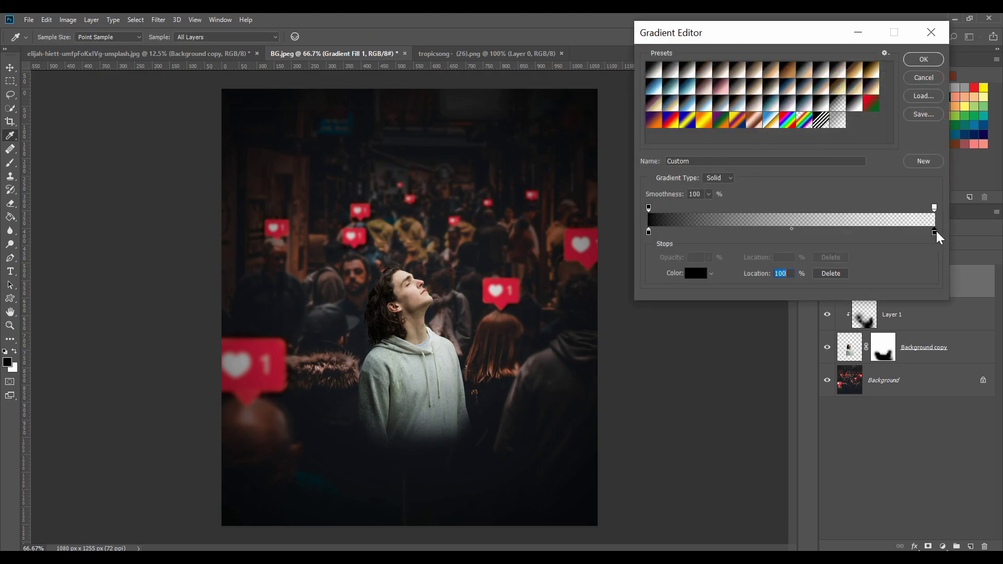
click(692, 270)
drag(736, 329, 719, 336)
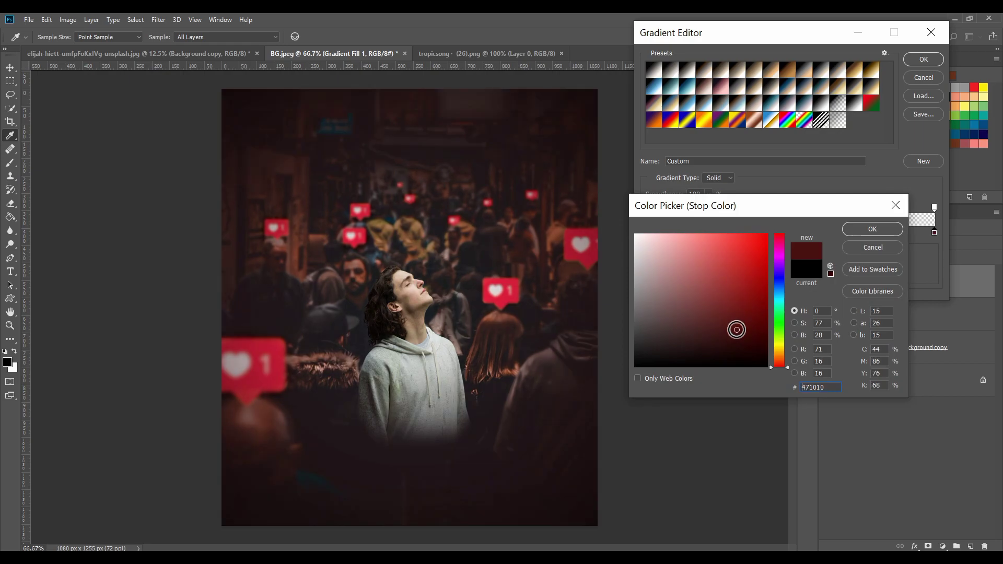
click(675, 351)
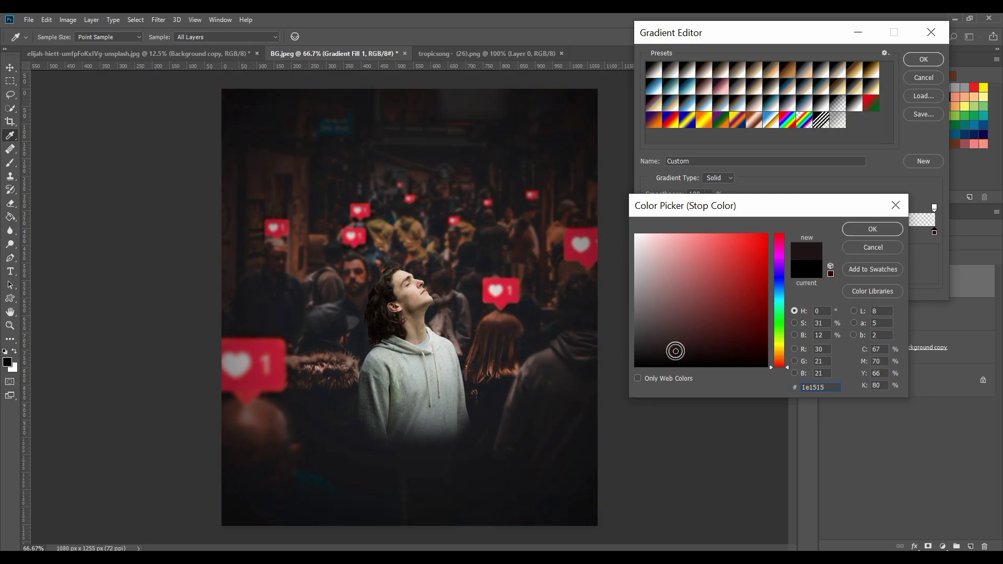
click(871, 230)
click(923, 60)
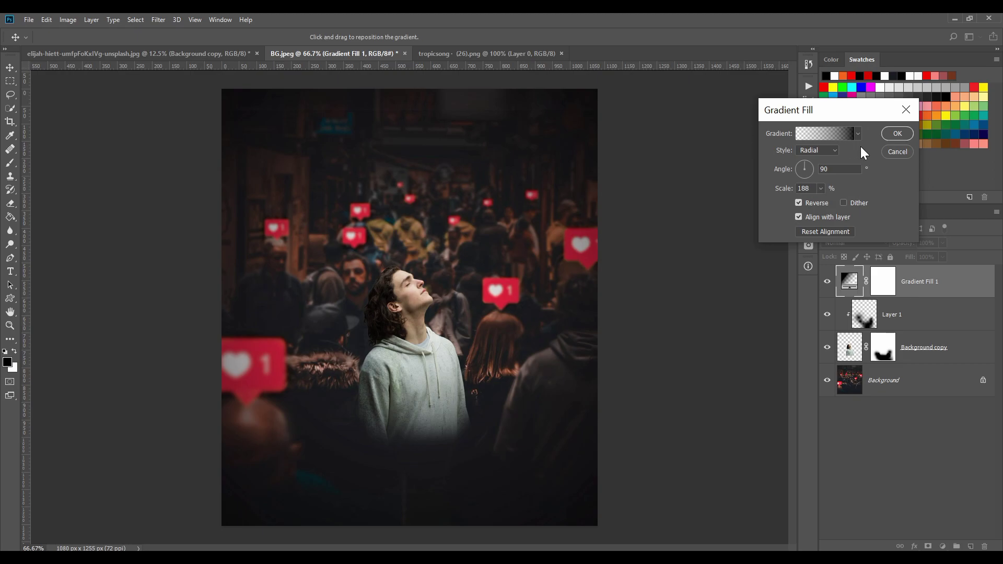
click(889, 136)
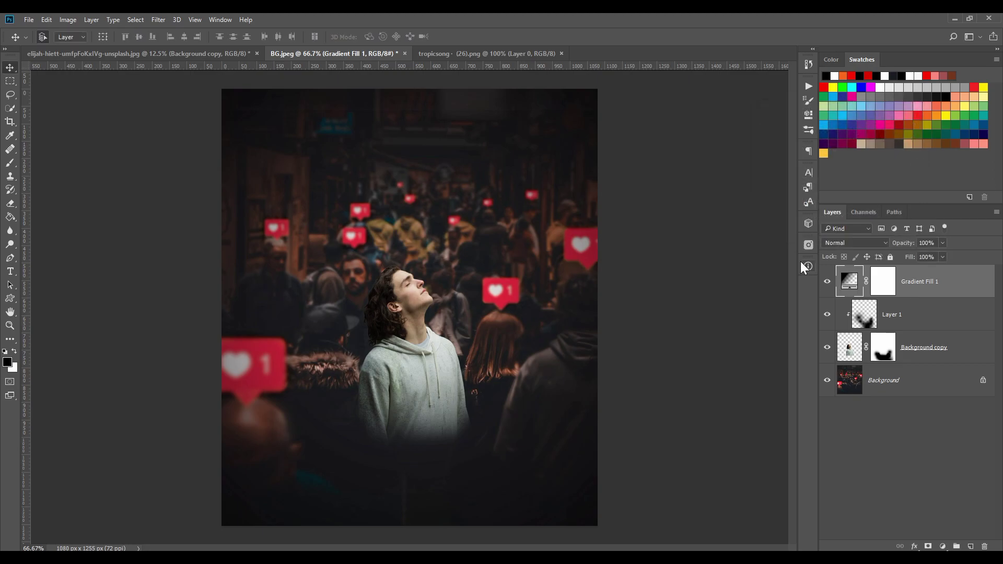
click(827, 282)
- Add a Levels adjustment layer clipped to Layer 1
click(826, 282)
click(827, 282)
click(914, 314)
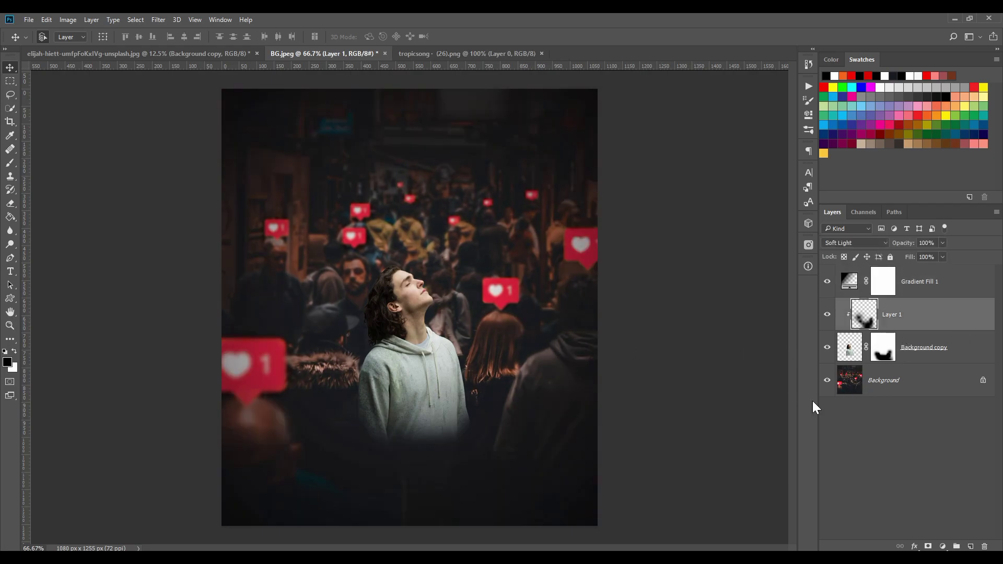
click(943, 546)
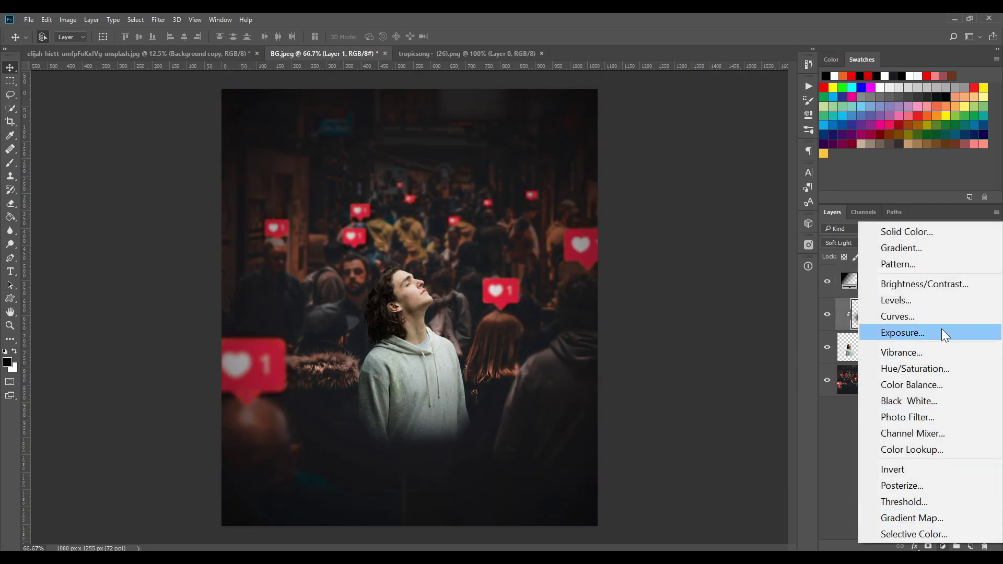
click(945, 305)
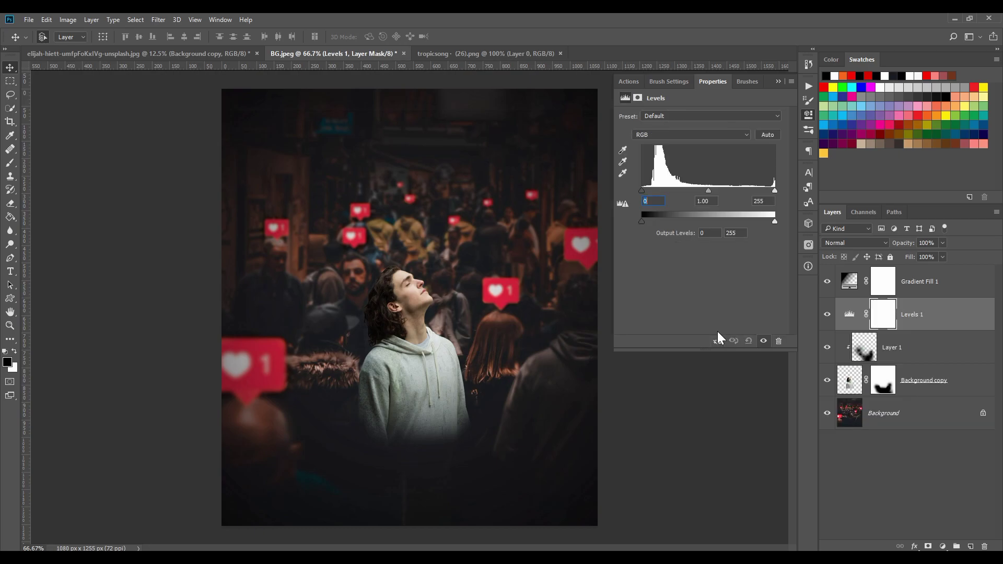
click(718, 341)
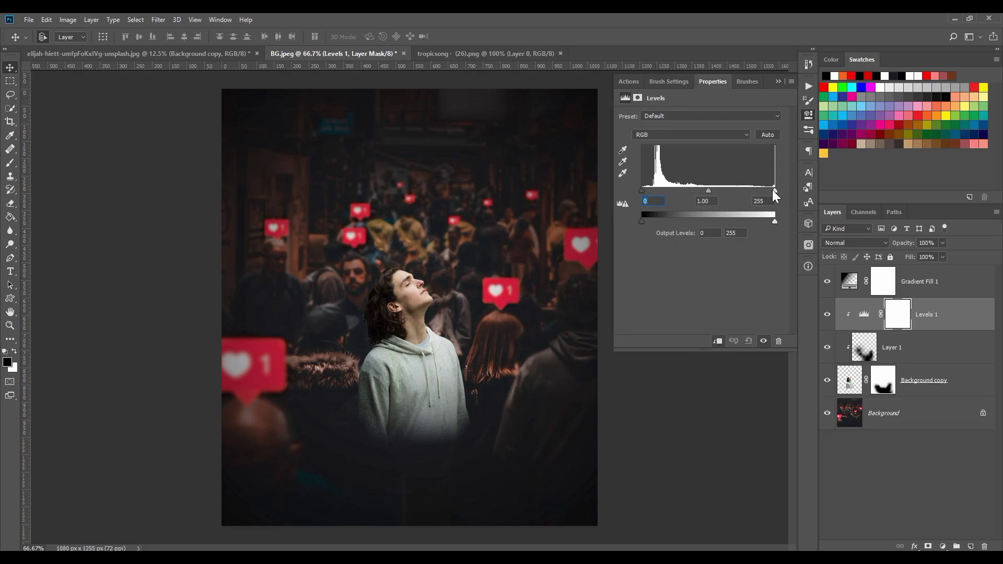
- Set Levels input black to 12 and output white to 231, then compare
mouse_move(774, 190)
mouse_down()
mouse_move(748, 191)
mouse_move(783, 192)
mouse_up()
drag(642, 190, 649, 190)
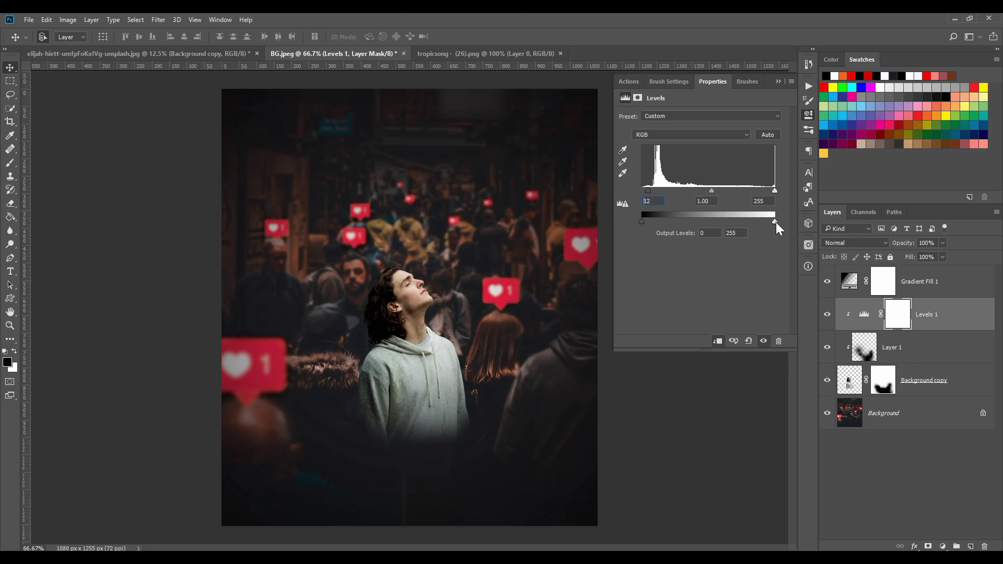
drag(775, 221, 769, 221)
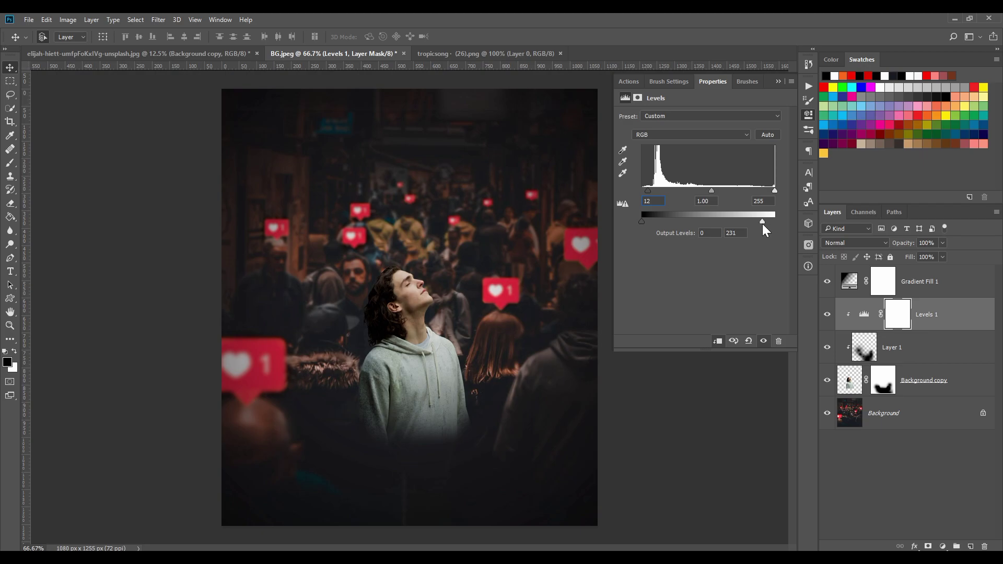
click(778, 81)
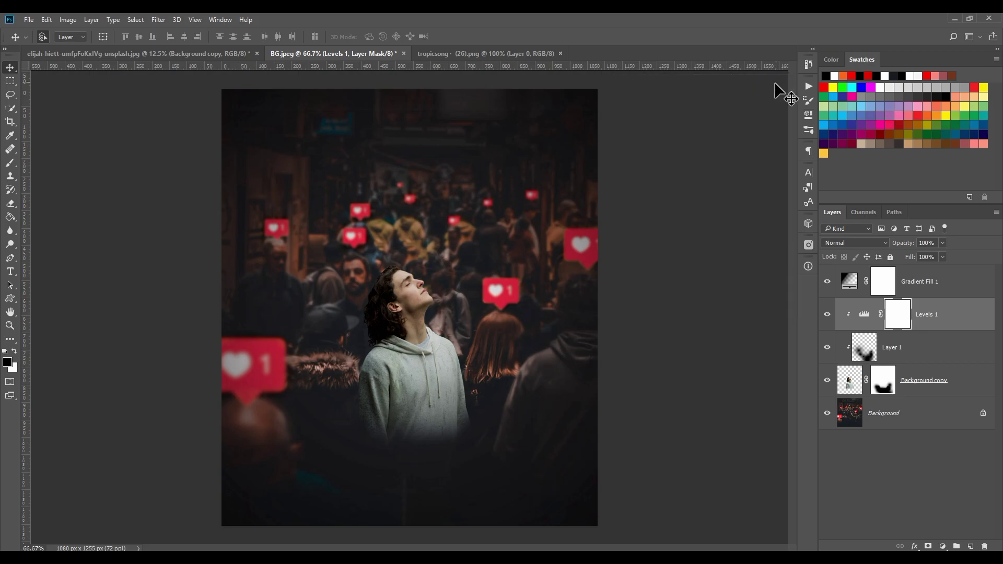
click(826, 313)
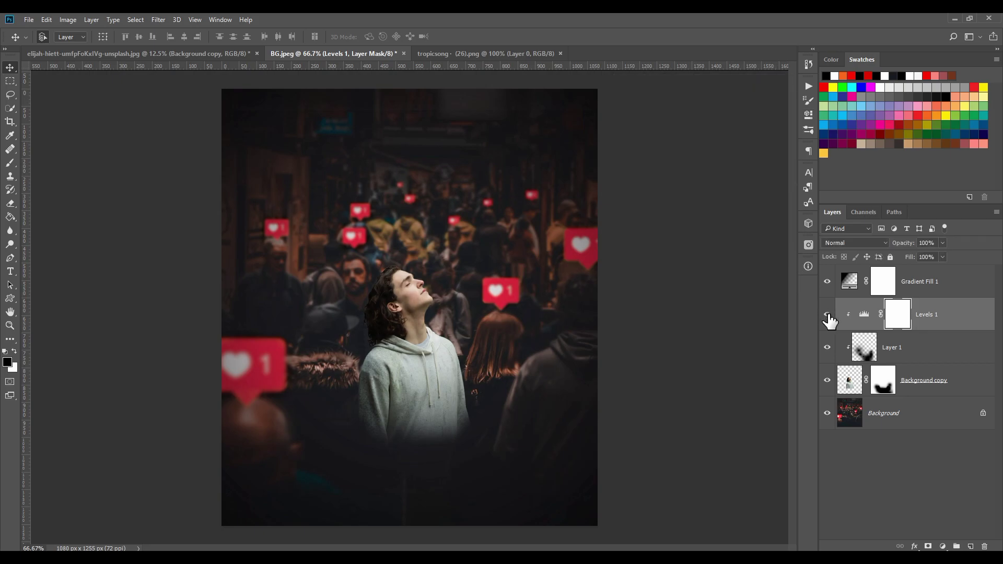
click(827, 314)
- Drag the orange broken-heart icon from the tropicsong document into BG.jpeg as Layer 2
key(ctrl+1)
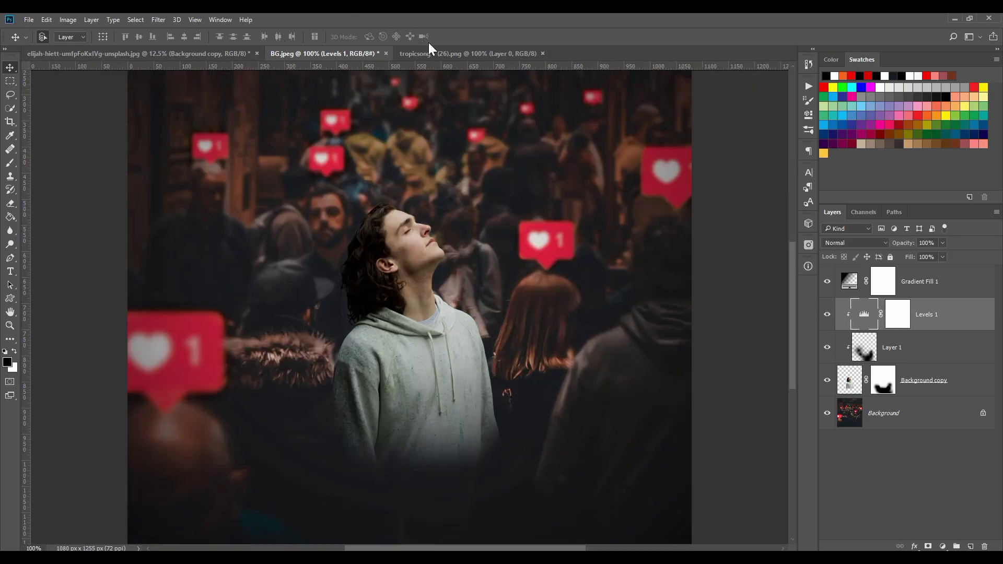
click(435, 54)
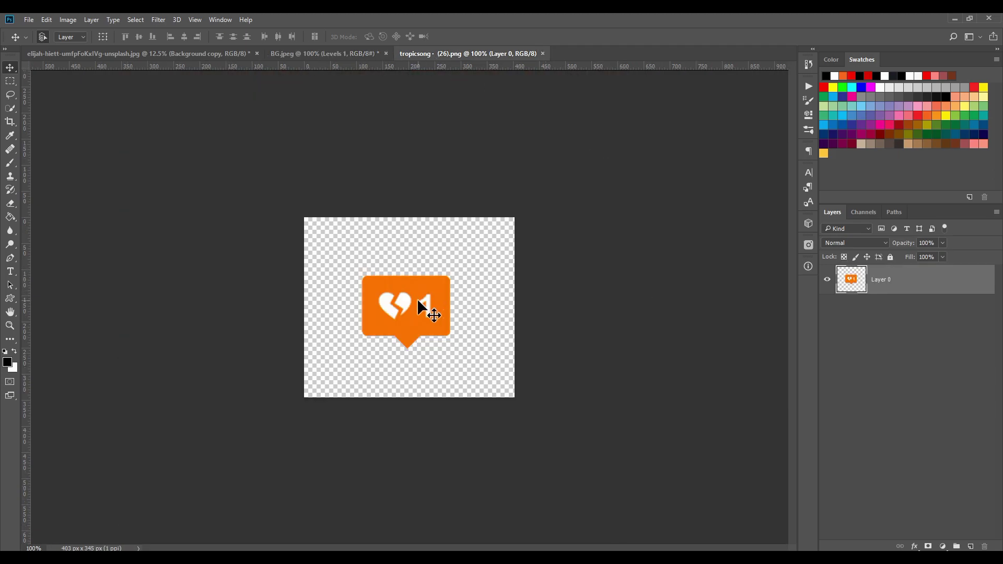
drag(416, 299, 254, 63)
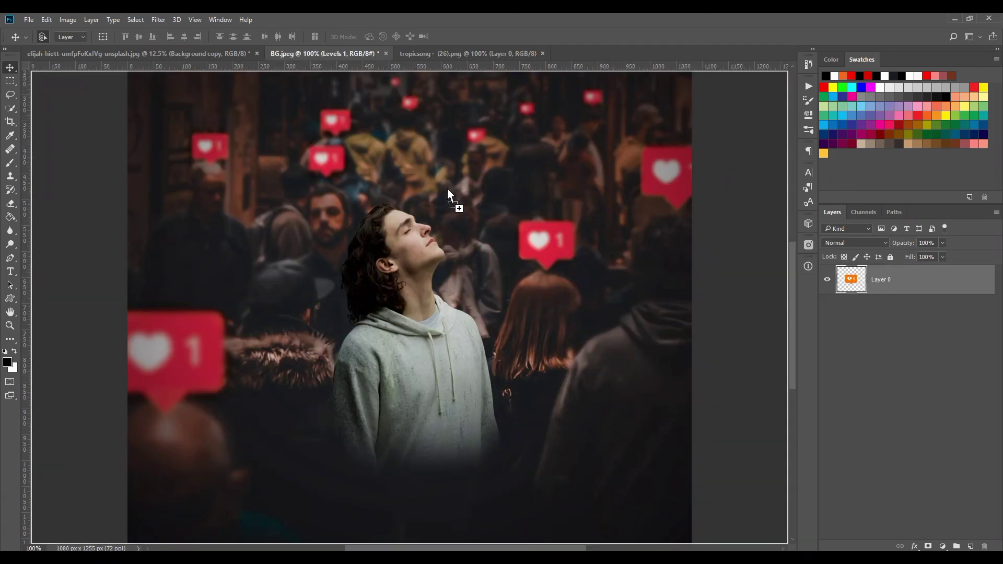
drag(253, 63, 442, 190)
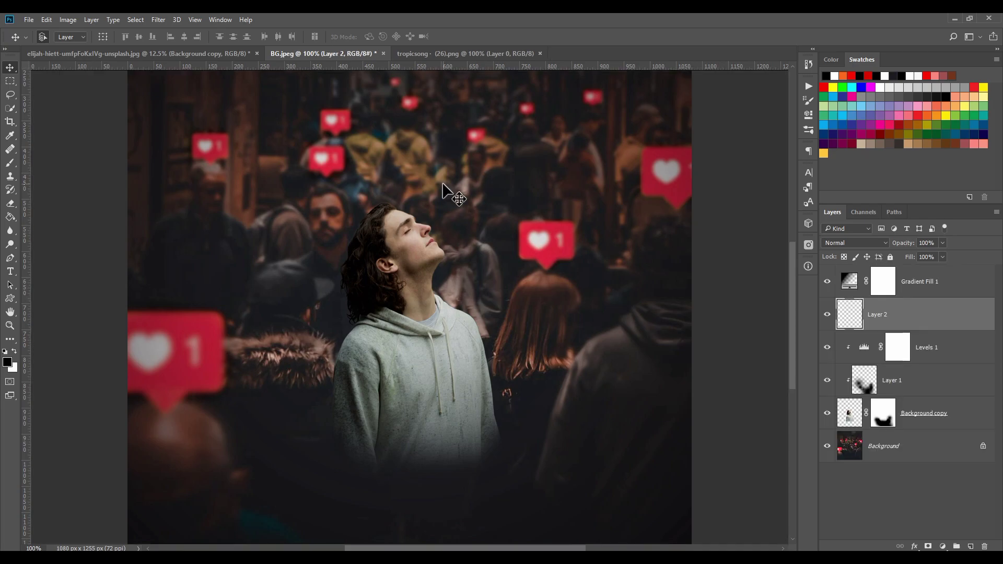
key(alt+bracketright)
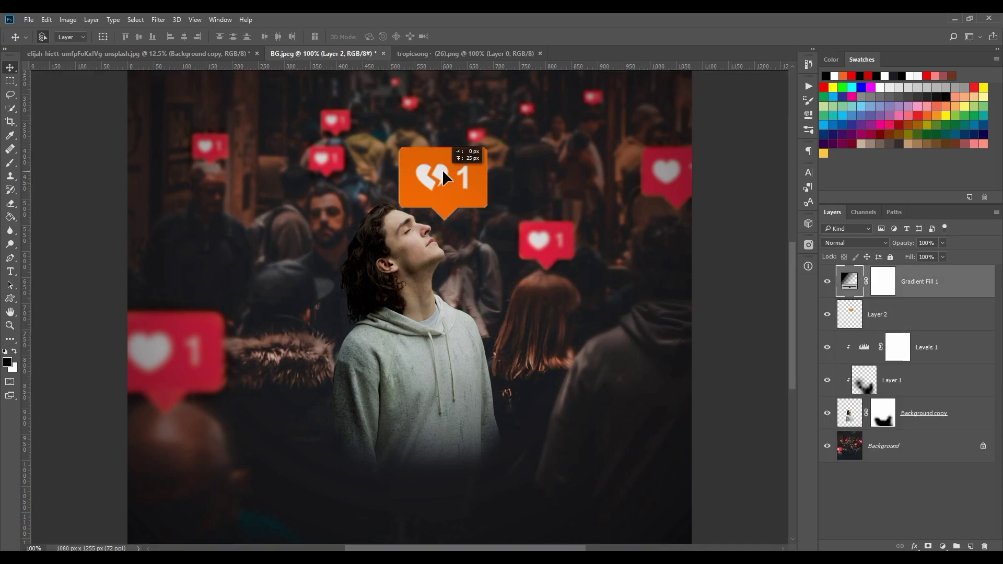
click(914, 327)
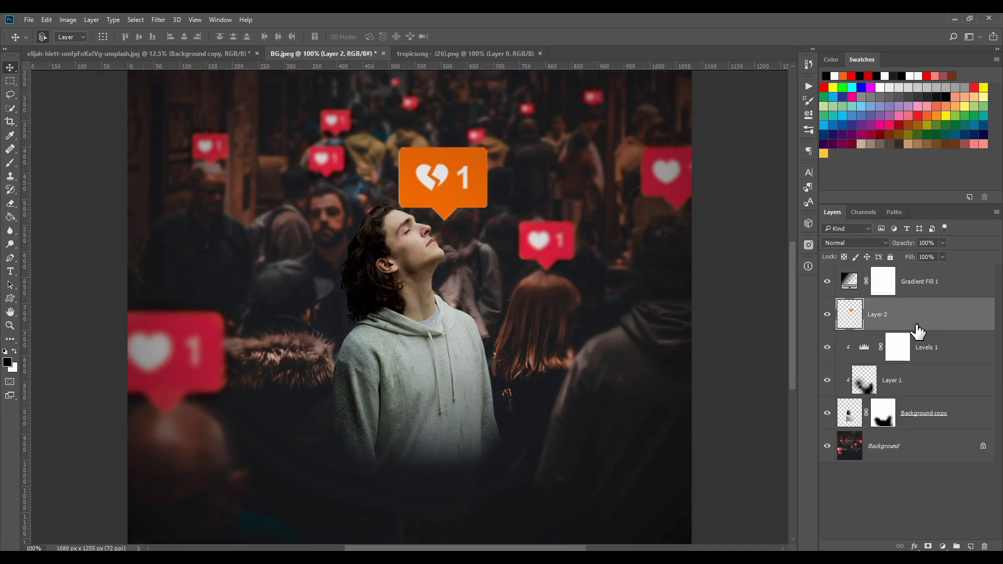
- Shrink the icon to about 70% and place it just above the man's head
key(ctrl+t)
drag(443, 183, 453, 135)
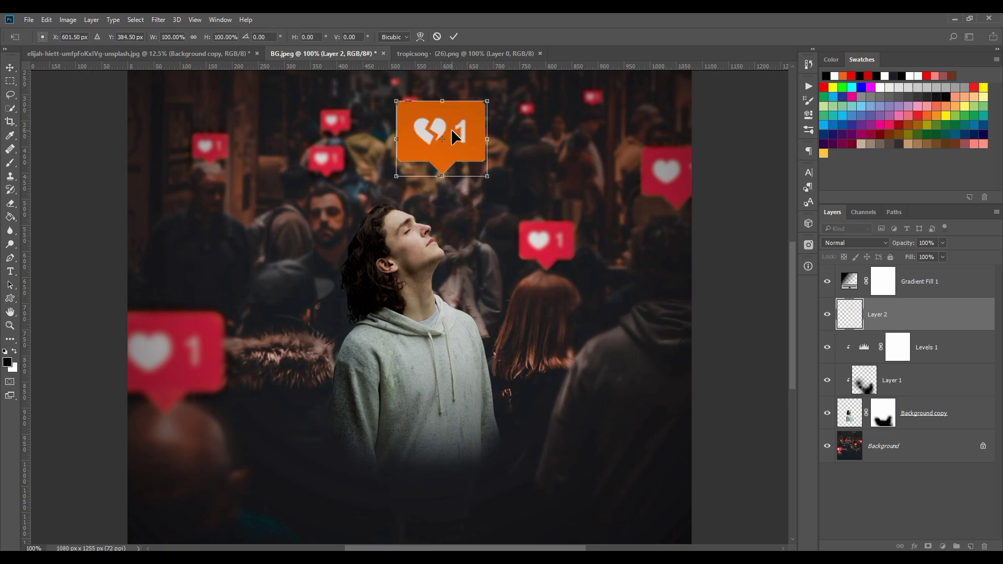
key(ctrl+minus)
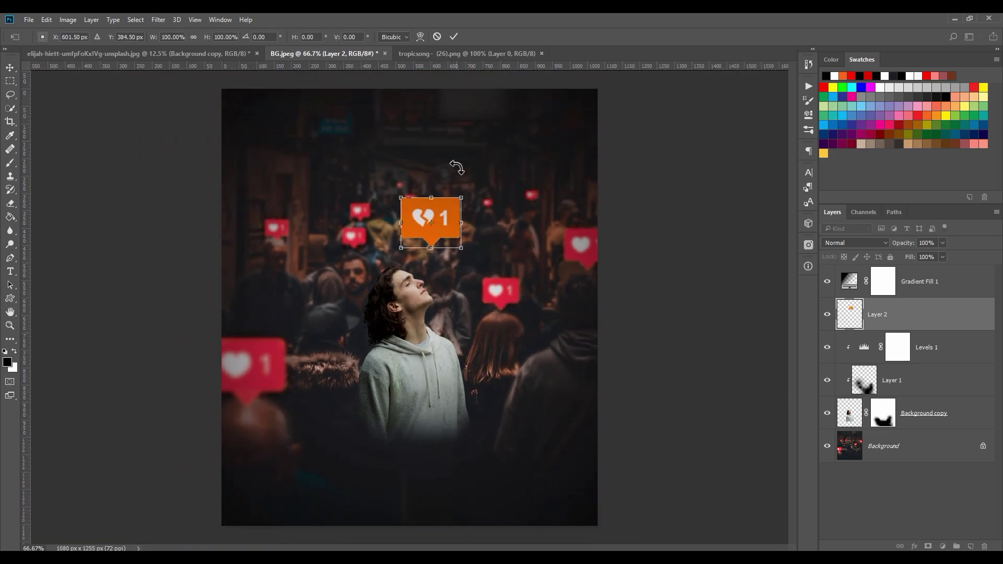
drag(465, 195, 463, 210)
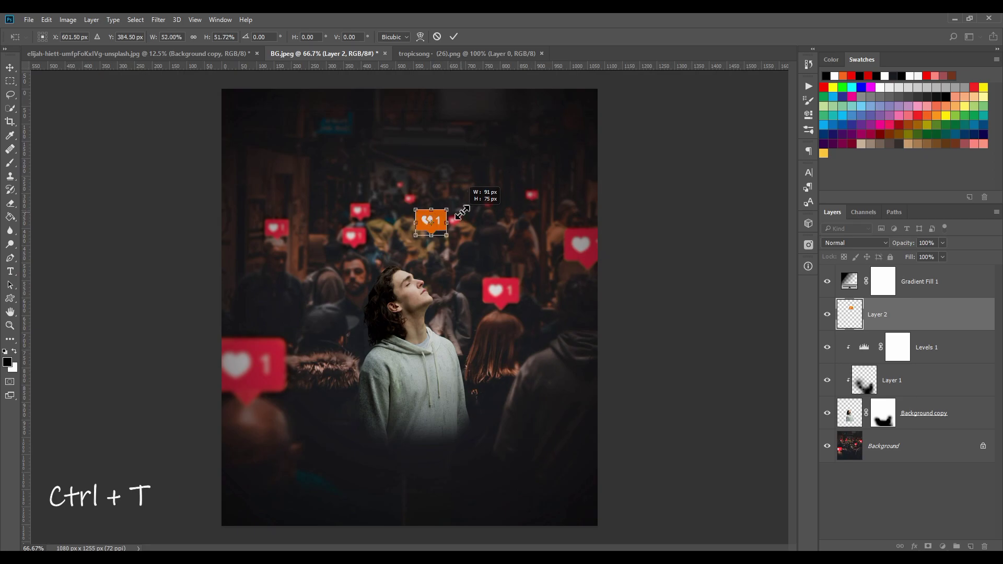
mouse_move(439, 220)
mouse_down()
mouse_move(447, 242)
mouse_move(438, 235)
mouse_up()
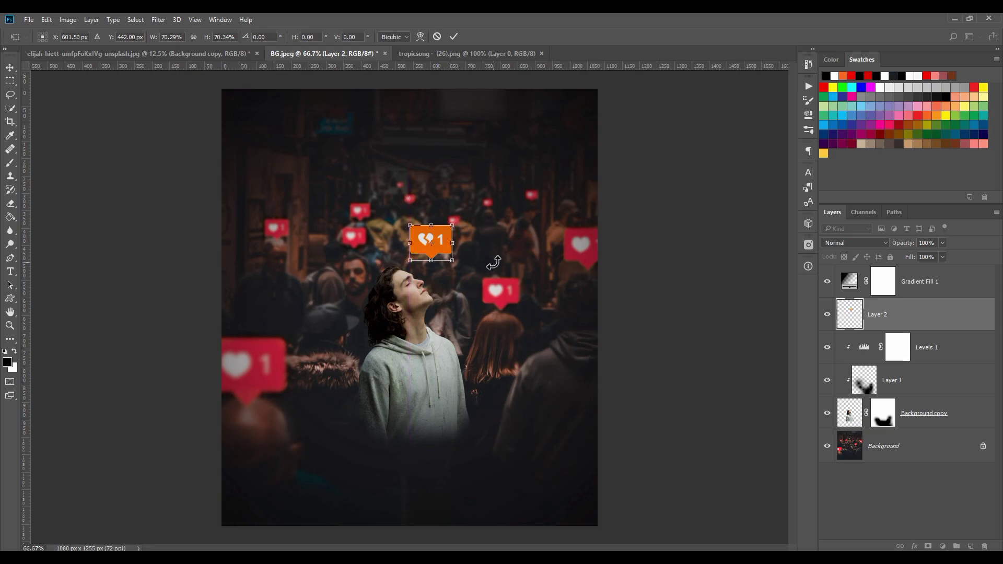
key(Return)
key(ctrl+plus)
key(ctrl+plus)
scroll(501, 261, up, 4)
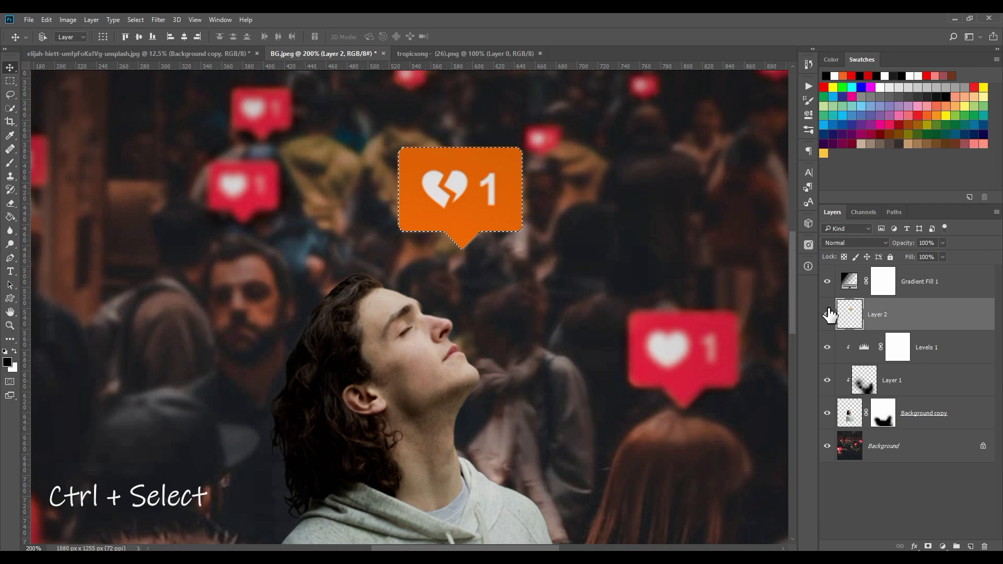
- Load Layer 2's pixels as a selection and contract it by 5 px
ctrl+click(850, 314)
click(135, 20)
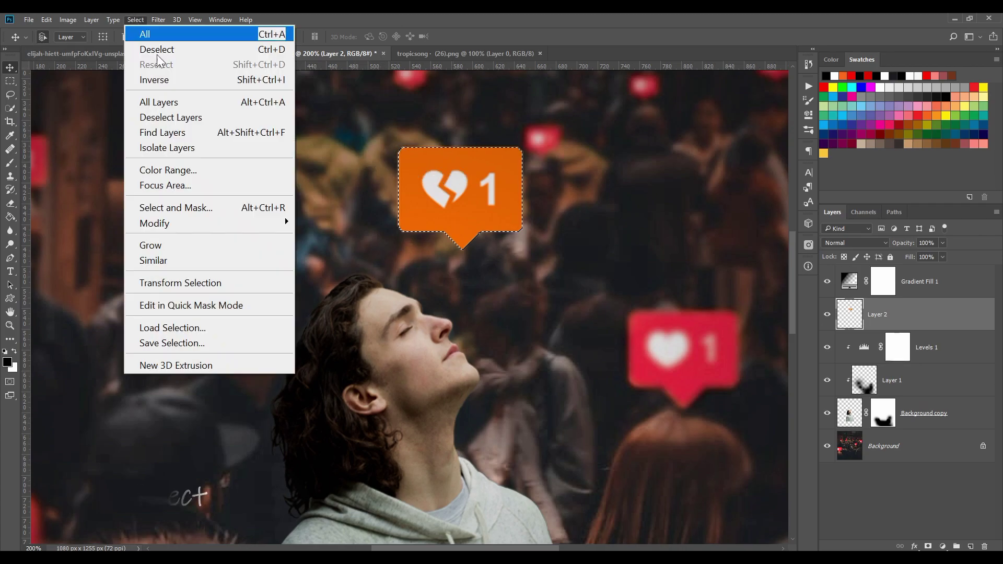
mouse_move(155, 224)
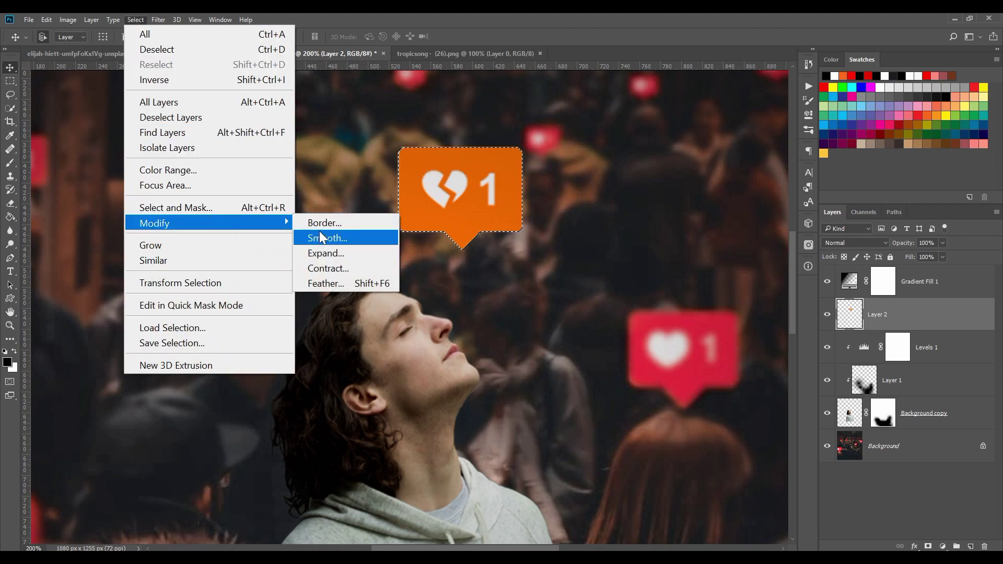
click(361, 268)
drag(470, 175, 625, 181)
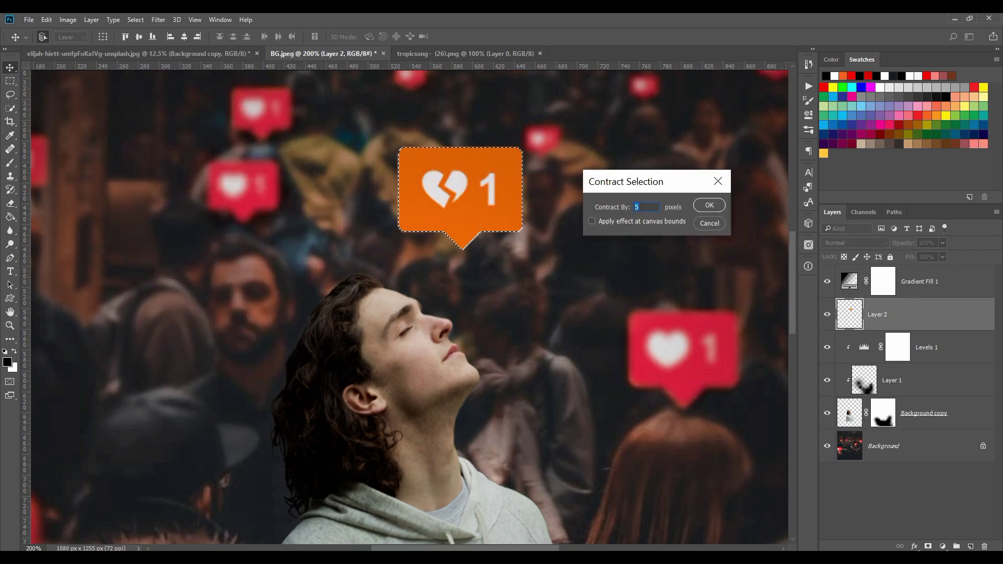
text(5)
click(704, 206)
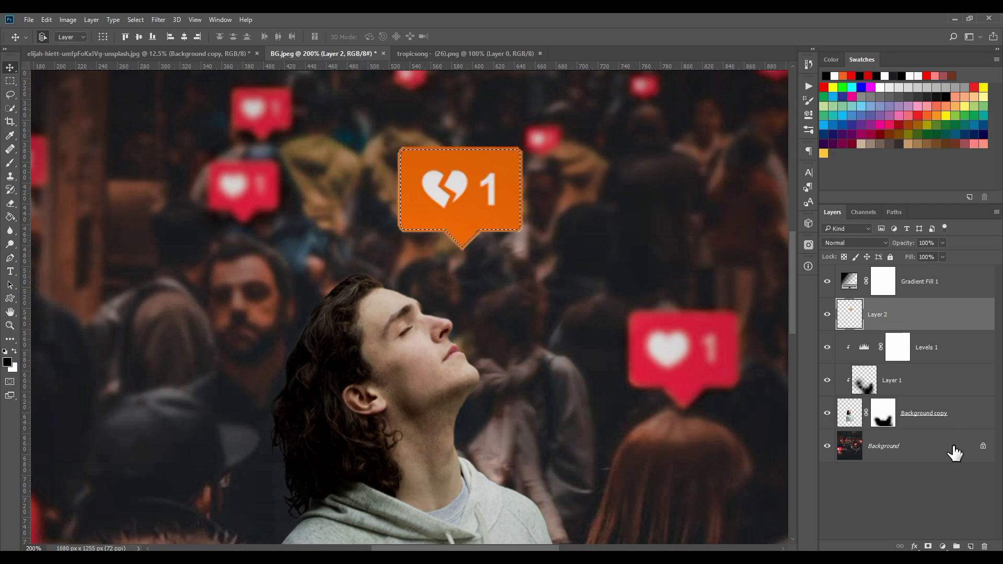
- Mask Layer 2 to the contracted selection and apply the mask permanently
click(928, 546)
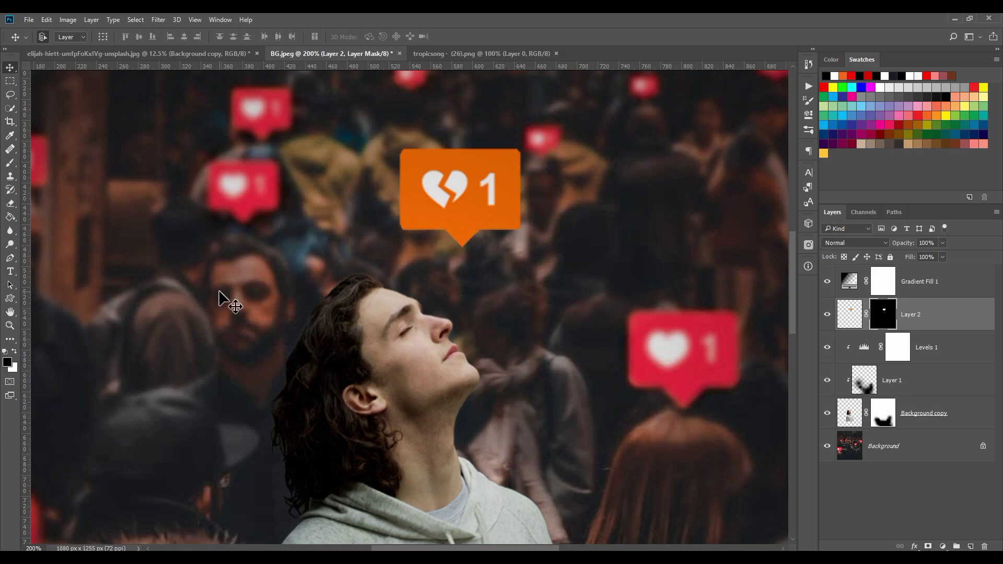
right_click(884, 314)
click(885, 355)
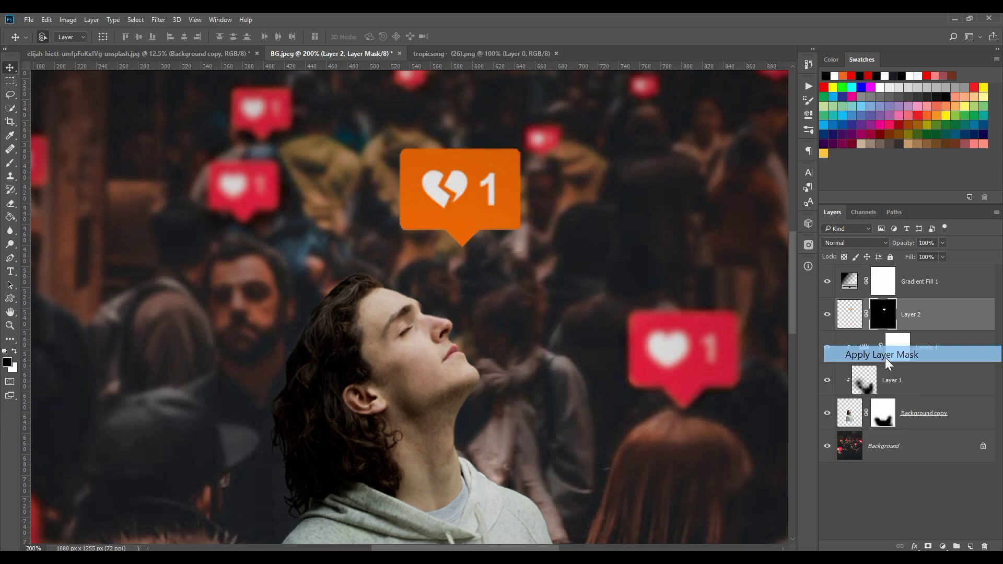
key(ctrl+0)
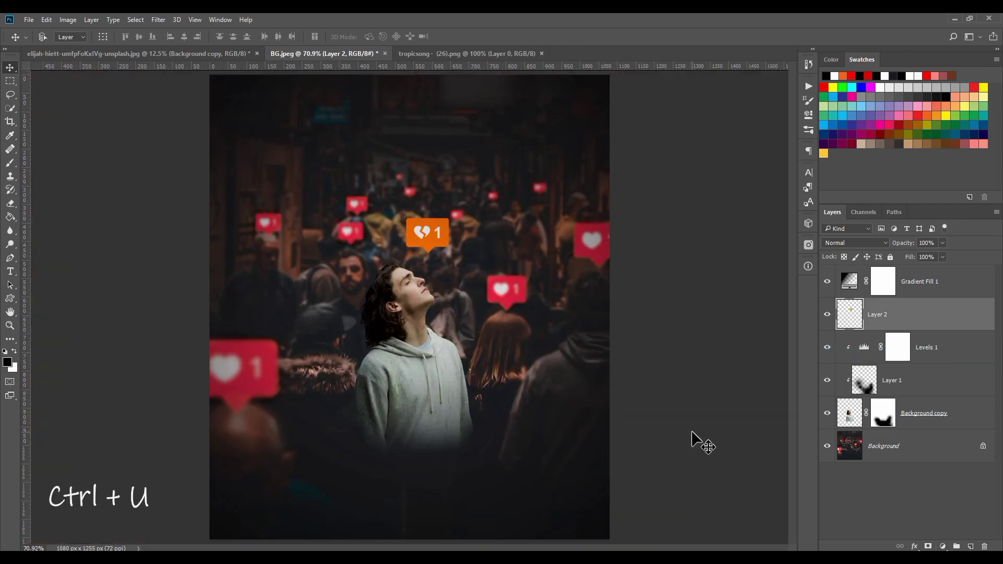
- Apply Hue/Saturation at Hue -38, Saturation +9 to the badge, then show Layer 2
key(ctrl+u)
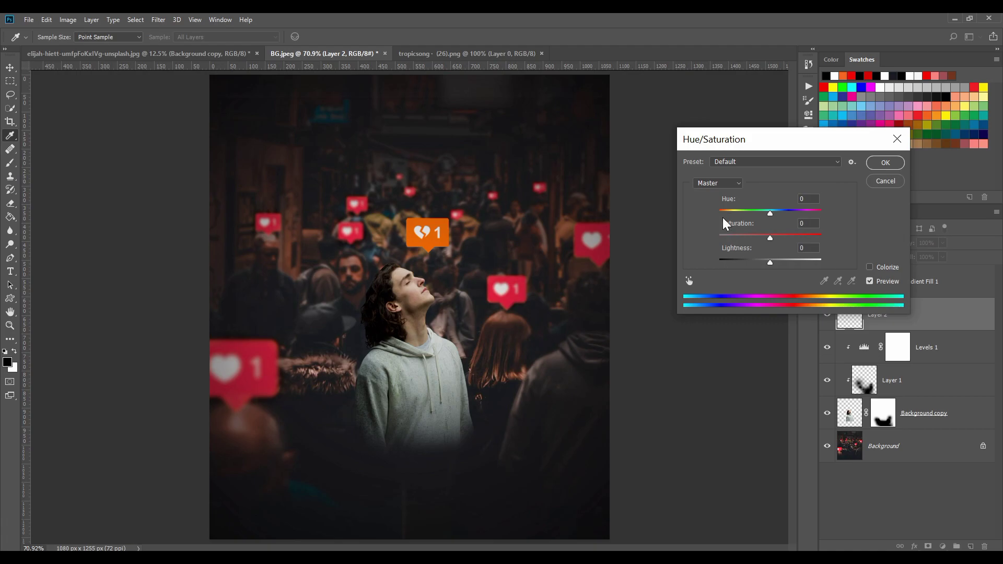
key(ctrl+plus)
key(ctrl+plus)
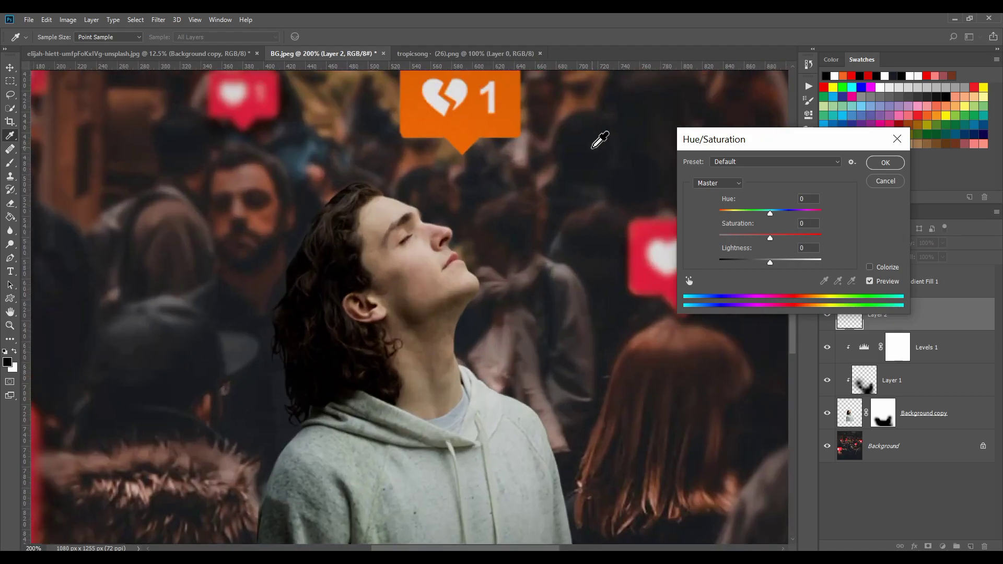
drag(591, 147, 418, 228)
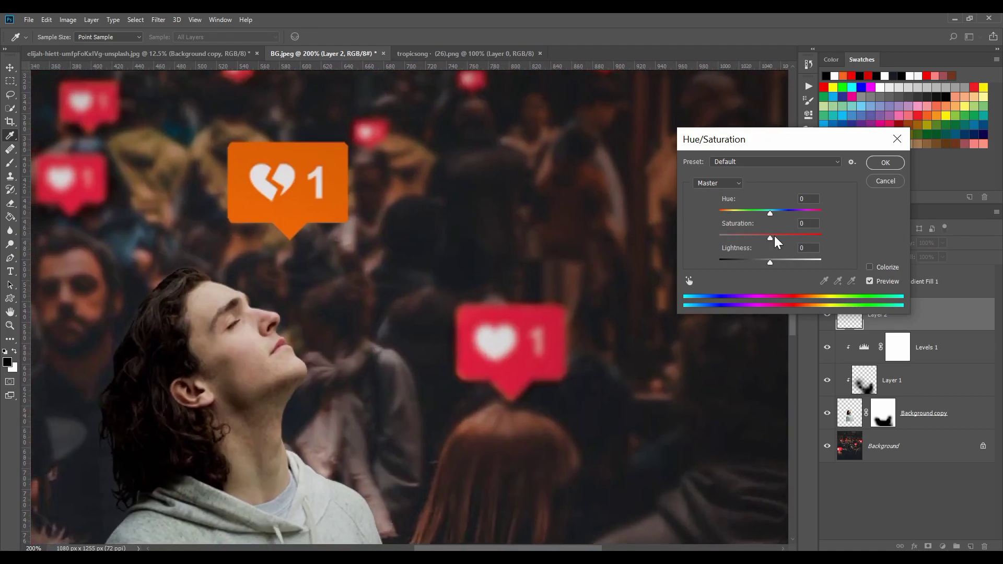
click(758, 210)
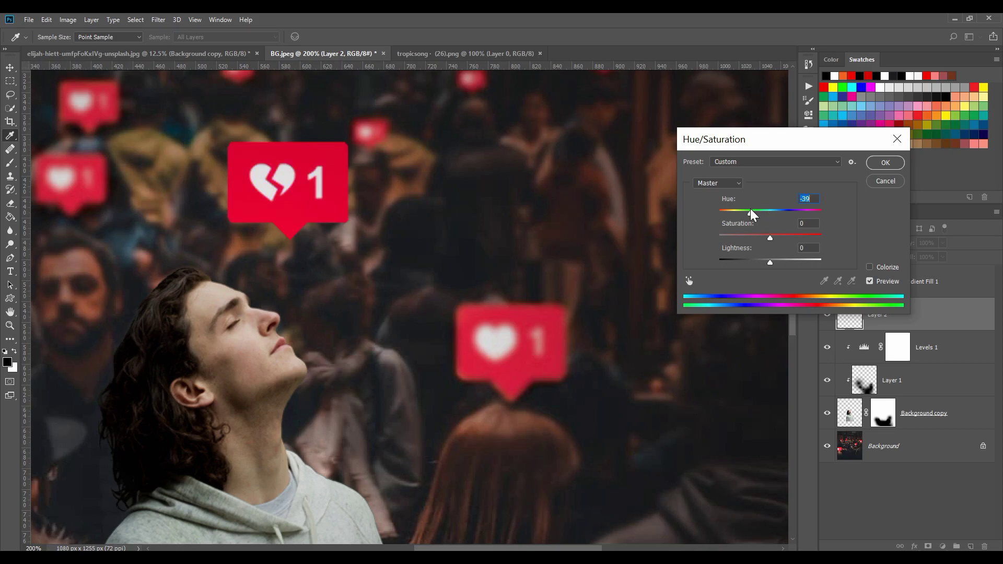
drag(750, 210, 751, 210)
click(775, 234)
click(877, 166)
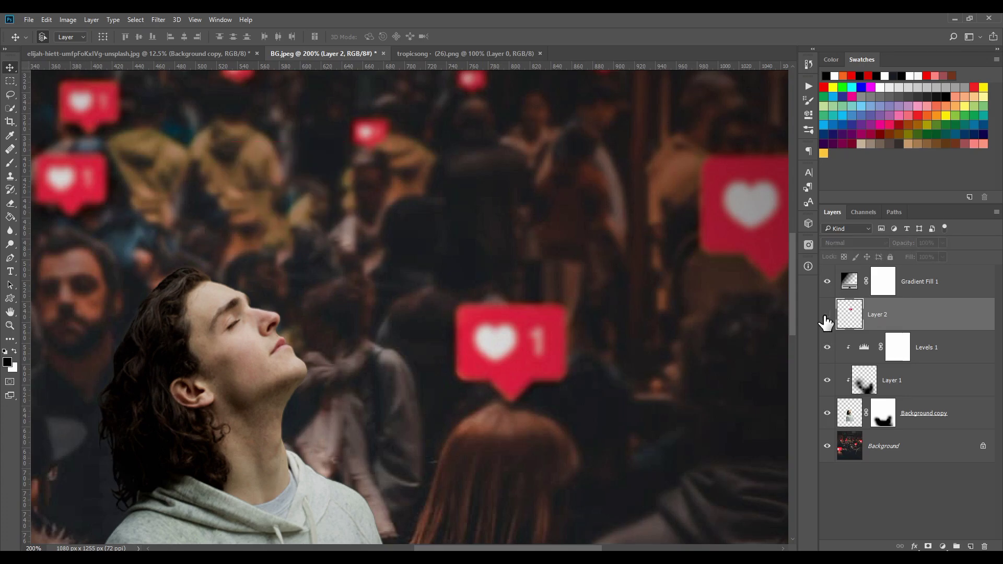
click(827, 314)
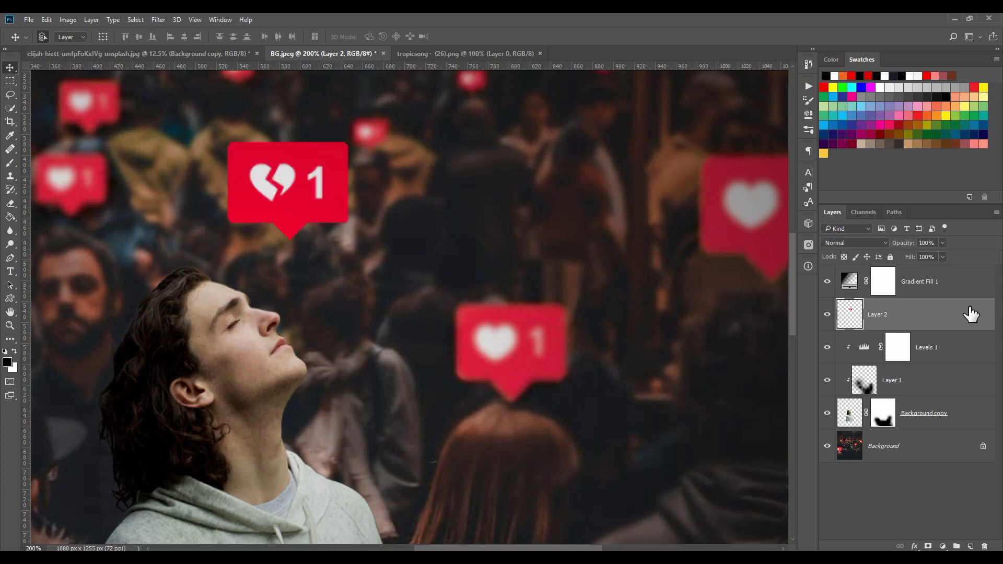
- Add a white Inner Glow to the badge: 44% opacity, 52% range, 5 px size
click(914, 546)
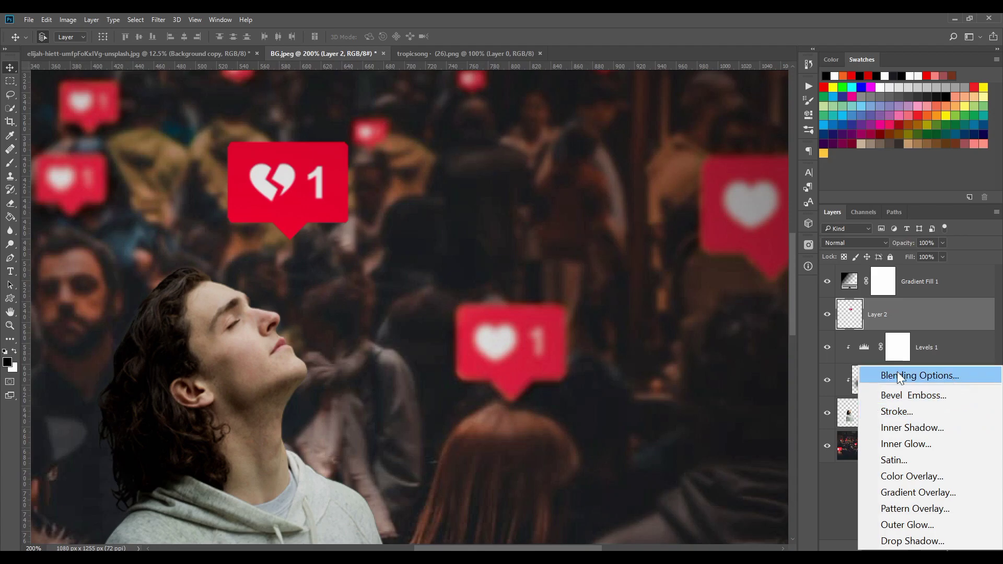
click(935, 375)
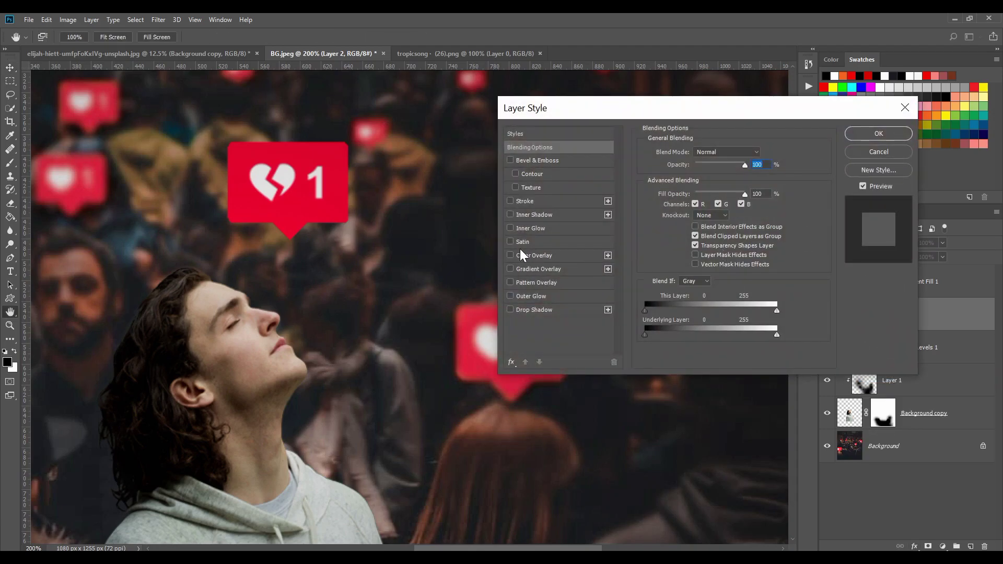
click(535, 227)
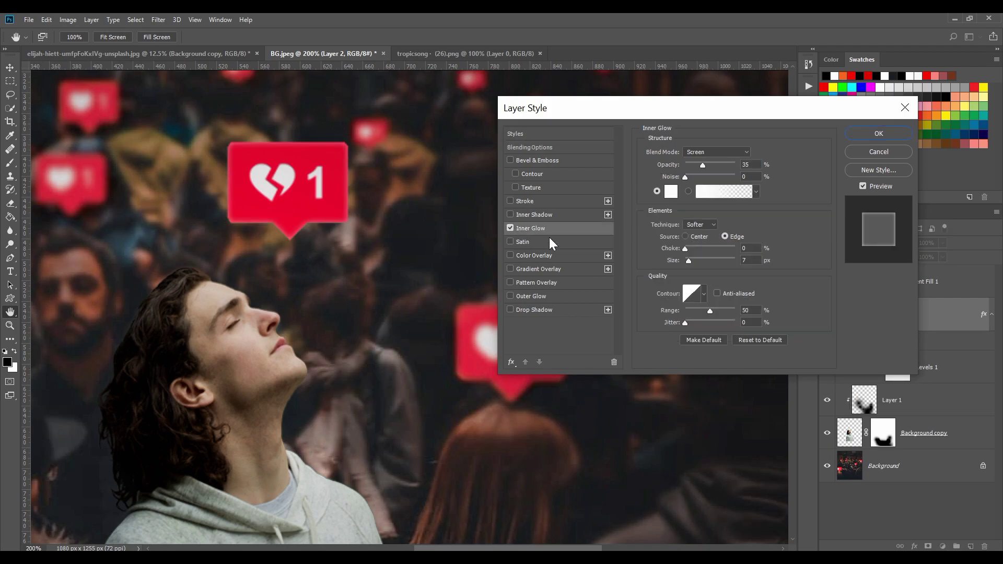
click(719, 164)
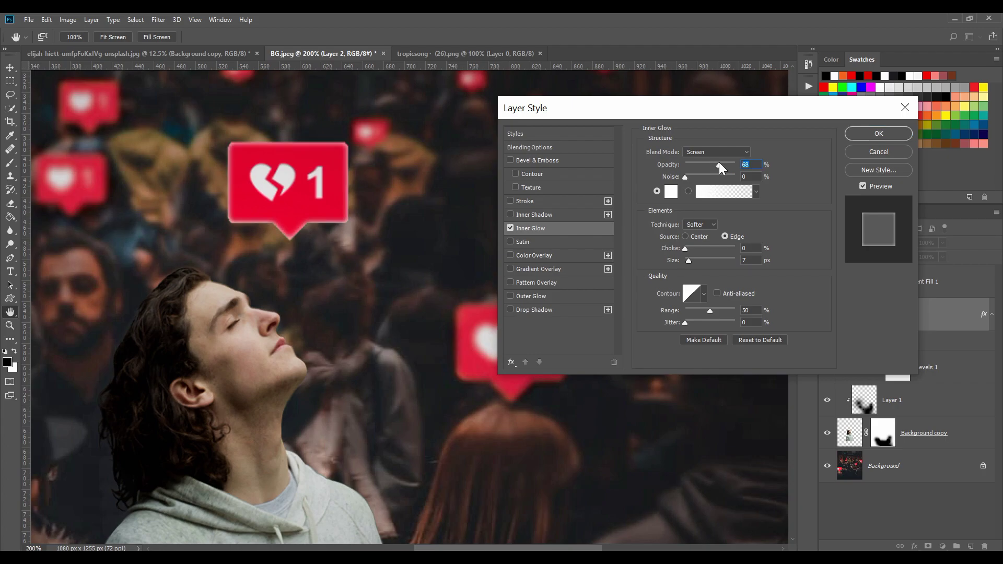
drag(719, 163, 708, 169)
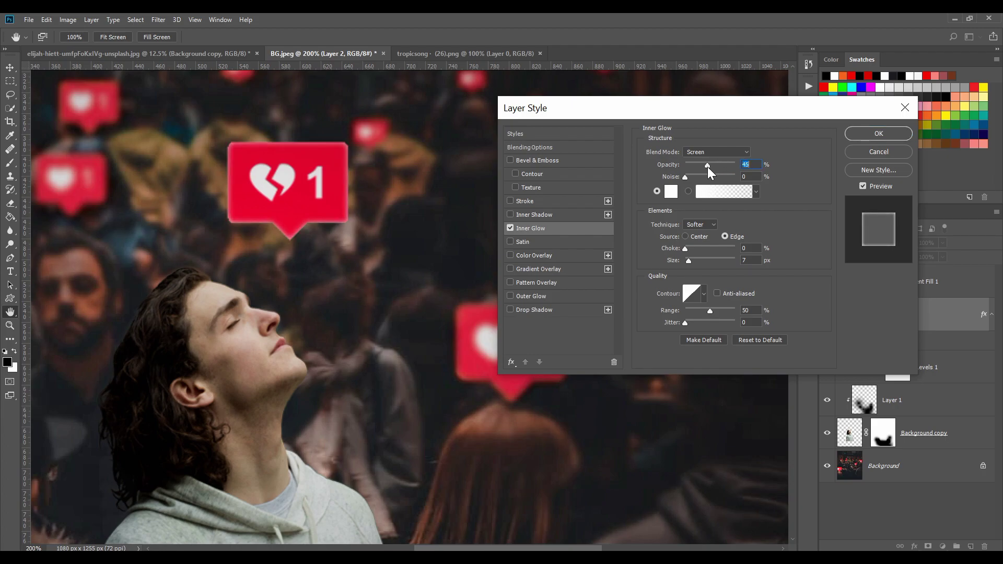
click(719, 310)
drag(715, 311, 710, 311)
drag(700, 260, 687, 261)
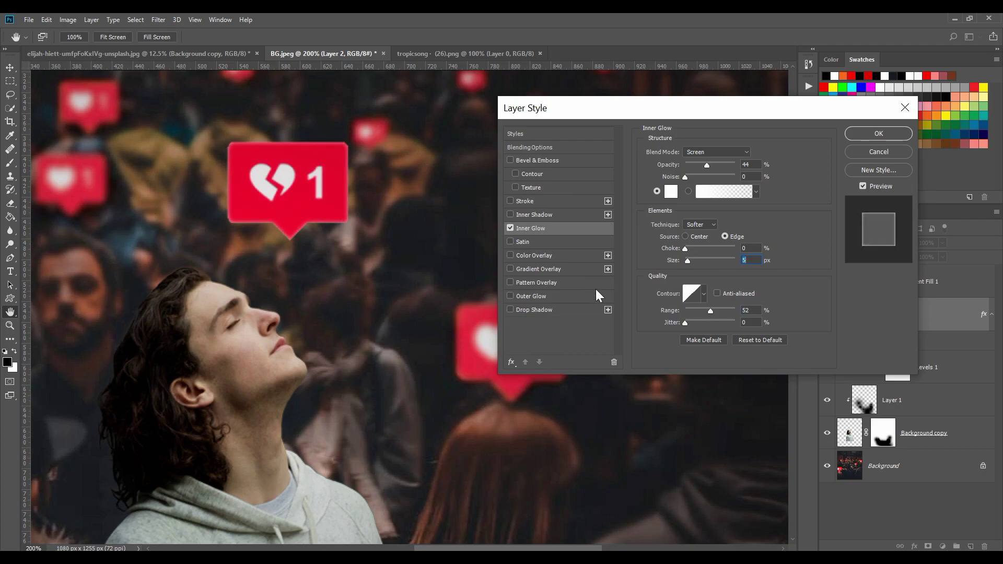
- Add a red Outer Glow to the badge with opacity 75, spread 9 and 76 px size
click(563, 300)
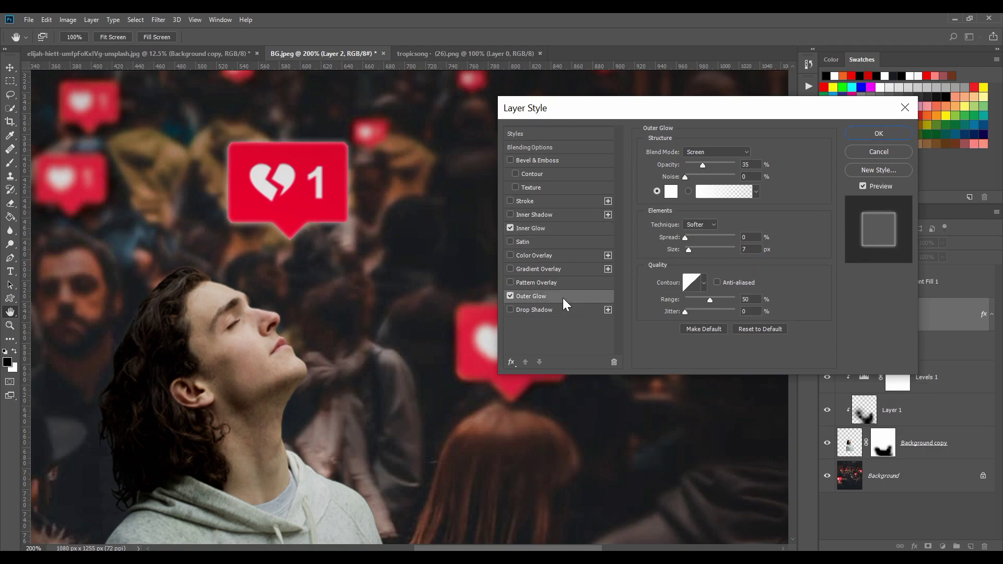
click(670, 192)
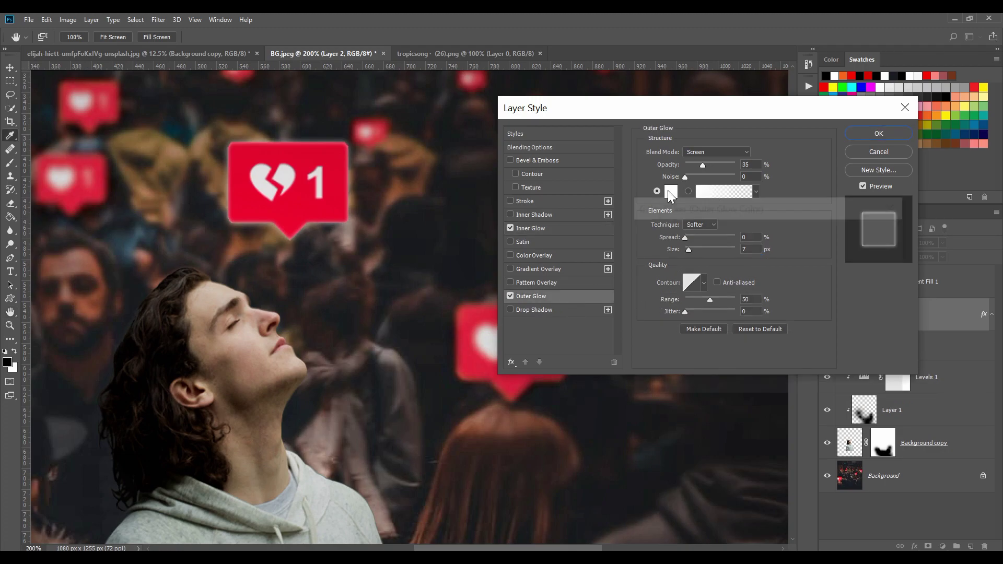
click(320, 158)
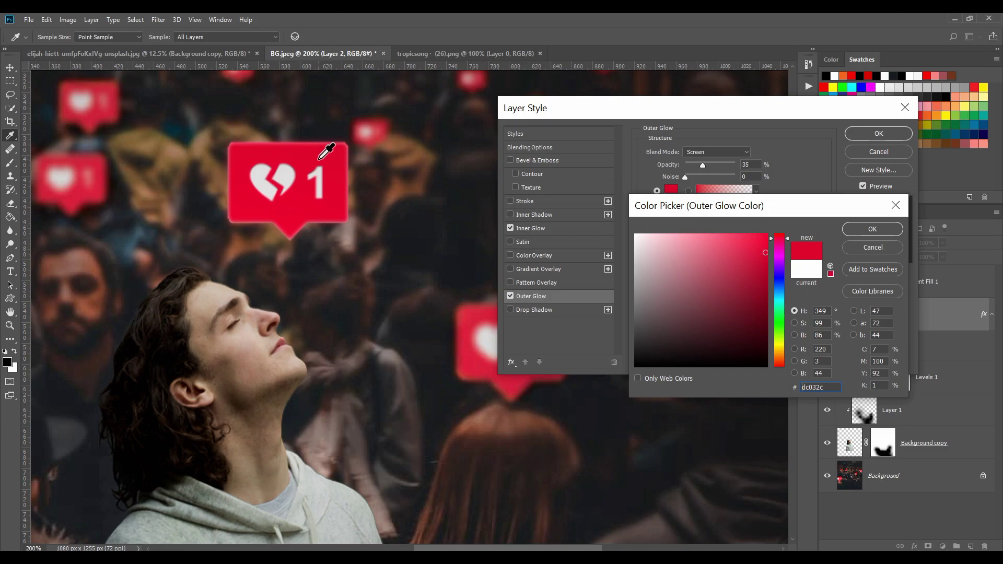
click(763, 245)
click(880, 231)
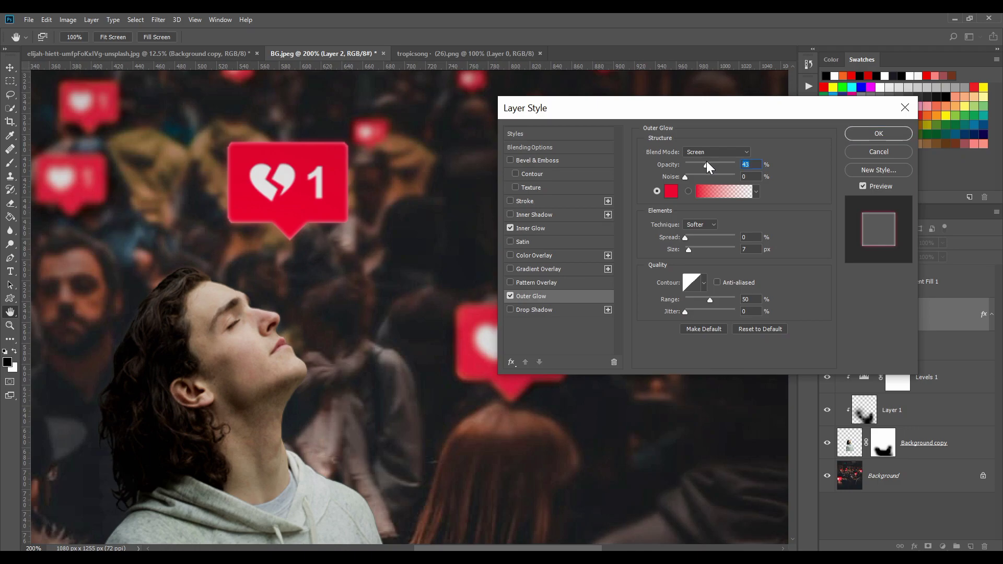
drag(706, 161, 722, 165)
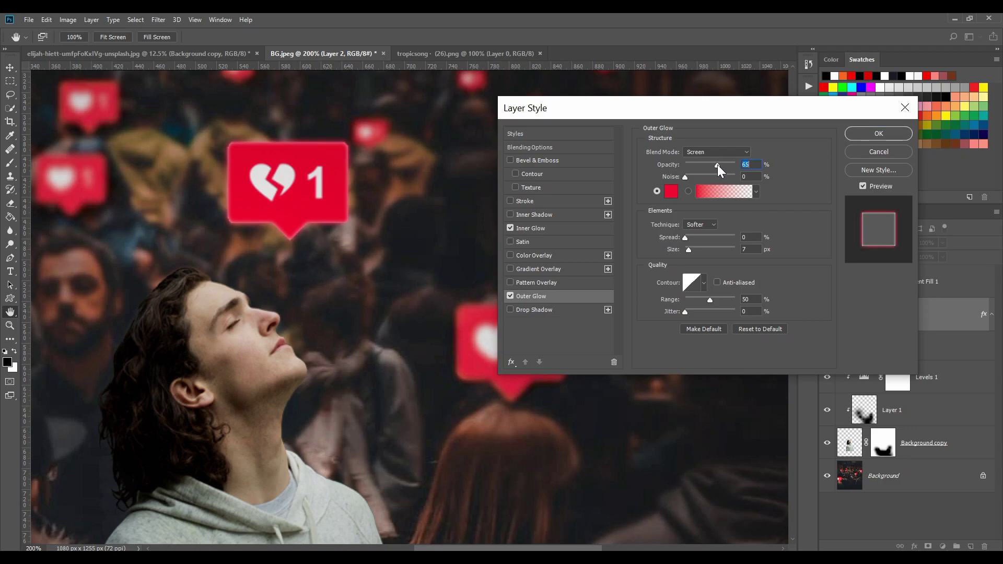
click(689, 237)
drag(697, 244, 703, 245)
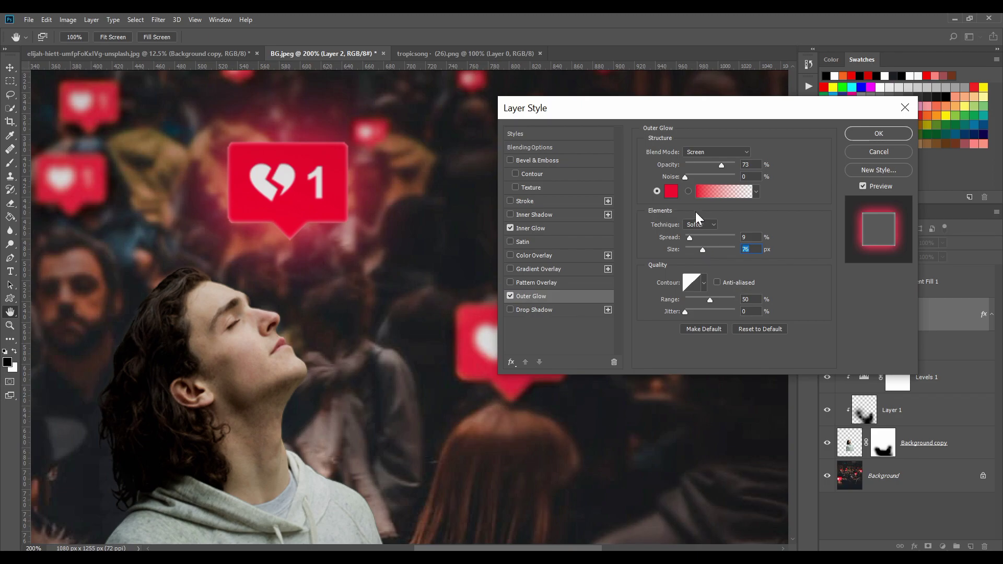
- Change the Outer Glow to pure red ff0000, raising its opacity and size to 109 px
click(670, 191)
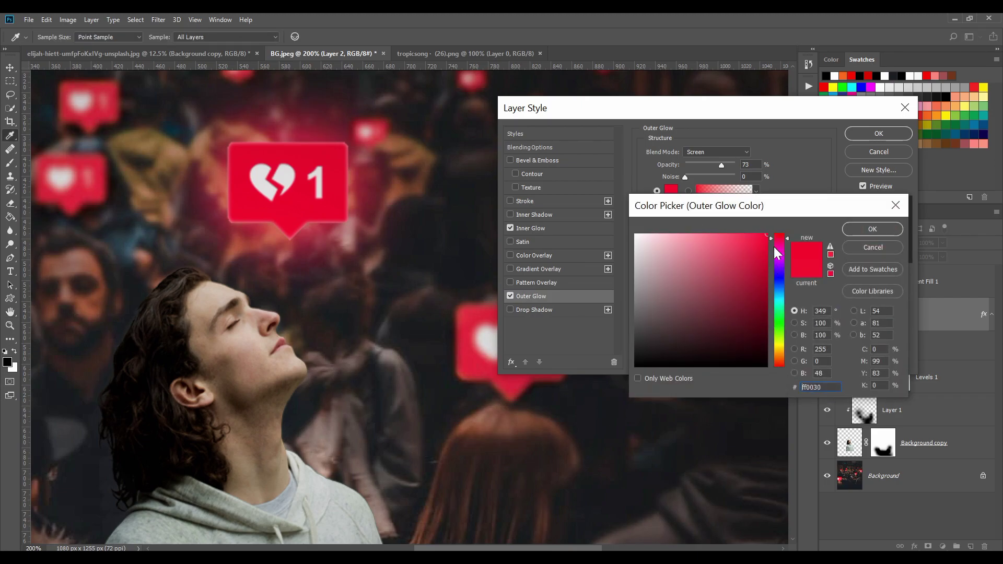
drag(781, 241, 794, 209)
click(860, 224)
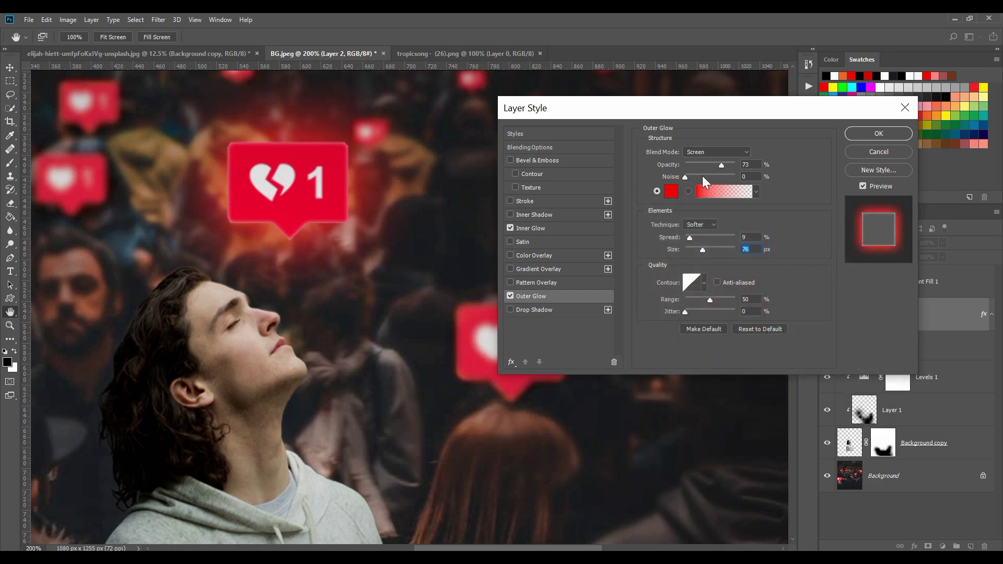
drag(721, 165, 726, 165)
drag(700, 249, 711, 248)
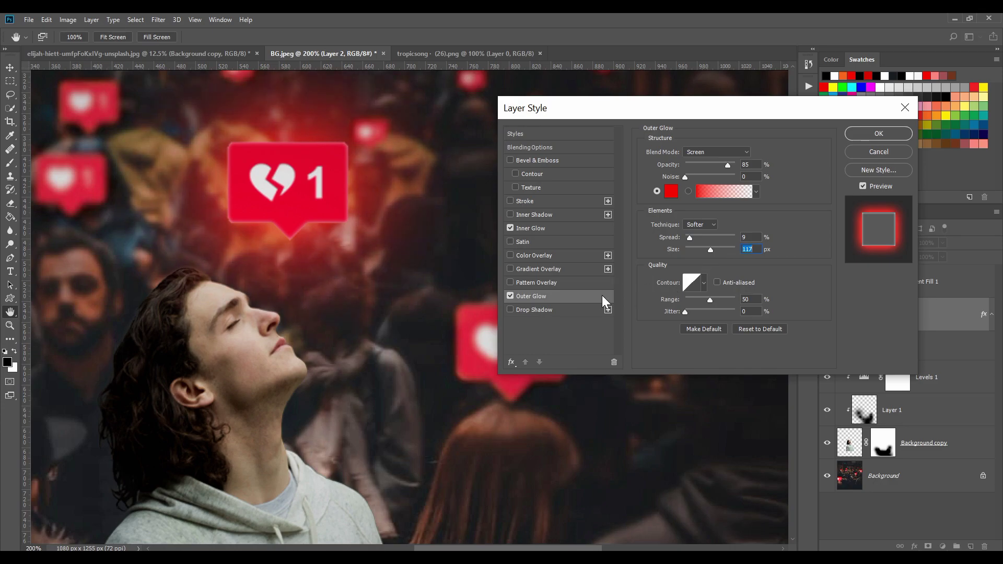
- Set the Inner Glow colour to pure red and apply both glows
click(531, 229)
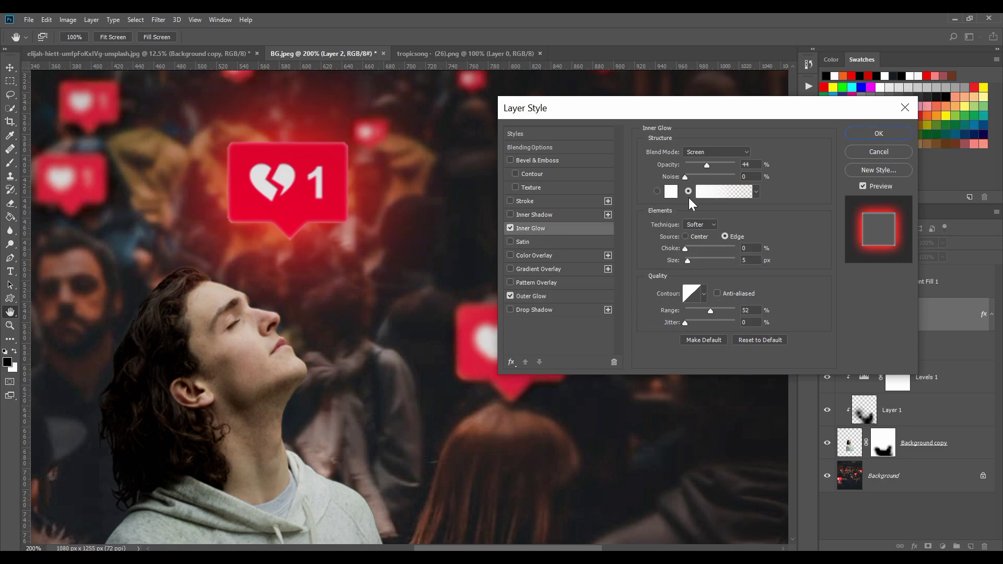
click(670, 192)
click(766, 234)
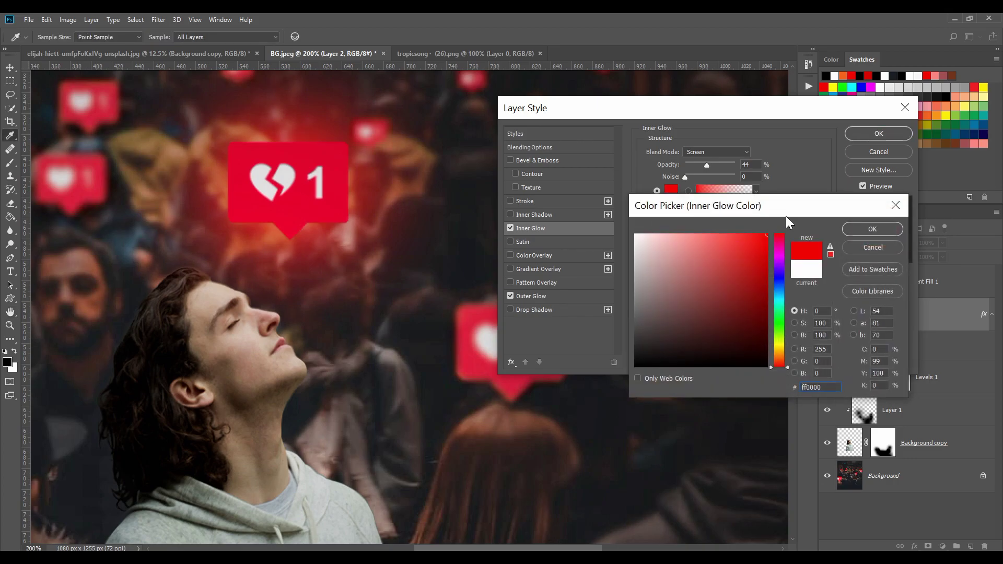
click(857, 230)
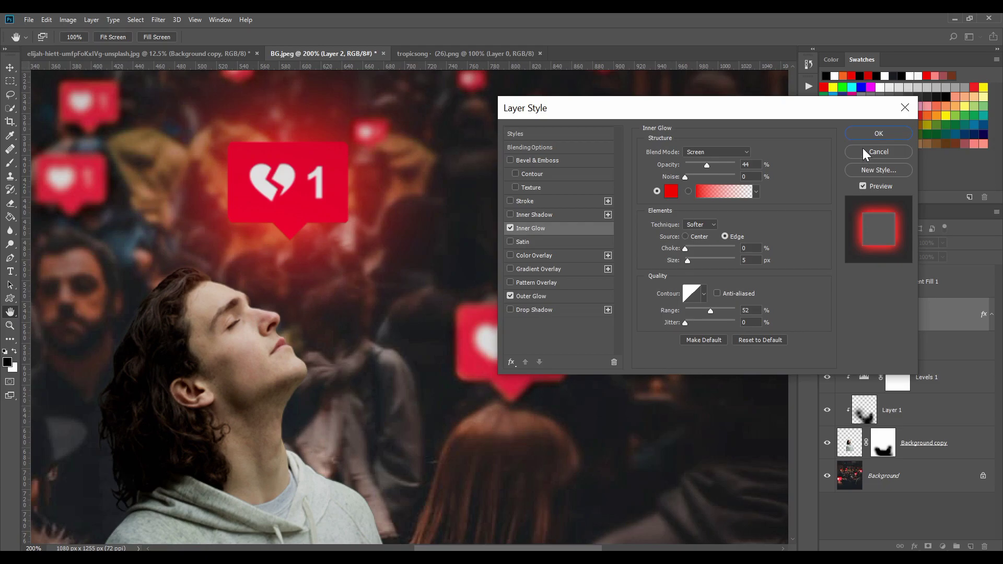
click(549, 292)
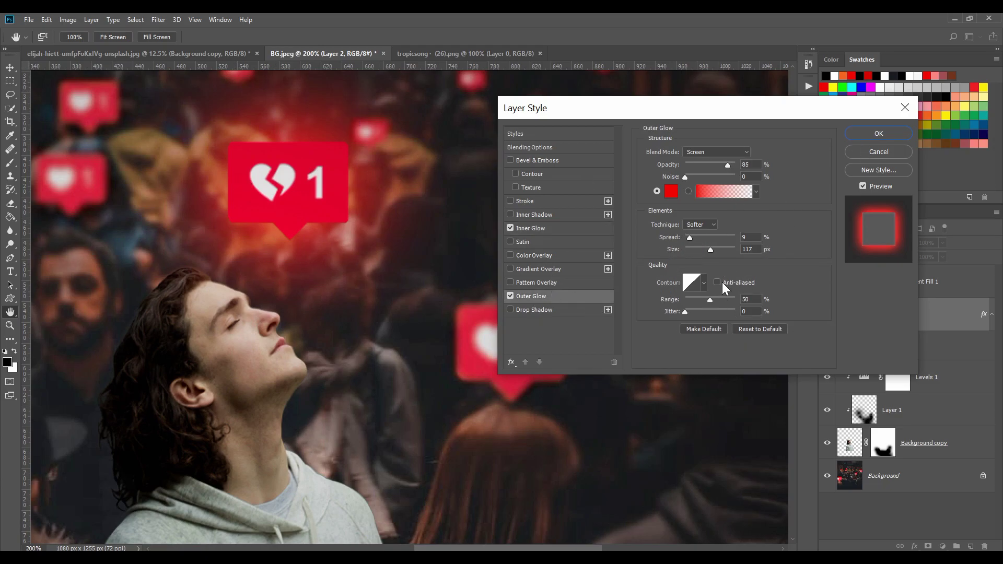
click(872, 138)
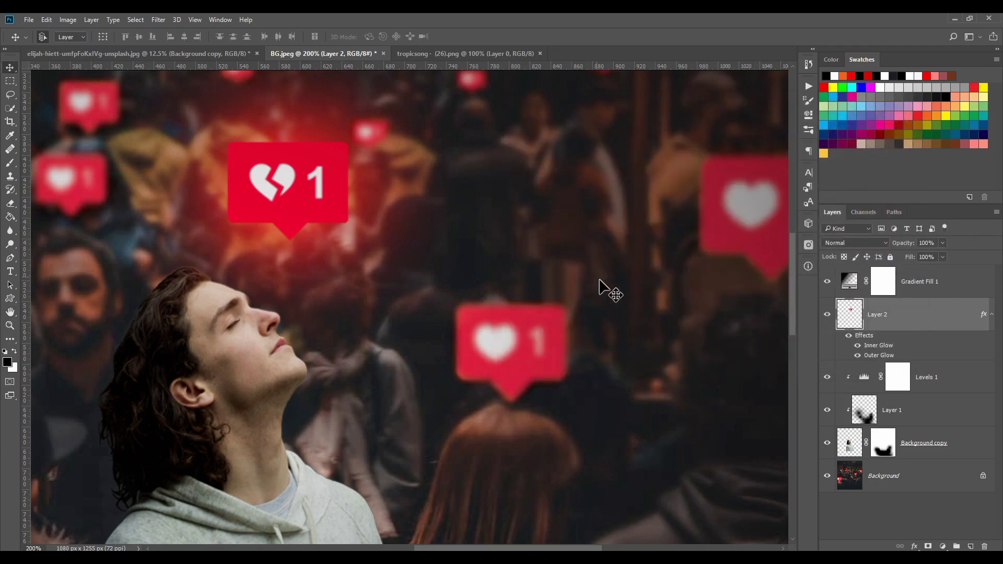
- Add a new Layer 3 above Levels 1 and ready a size-80 brush
key(ctrl+0)
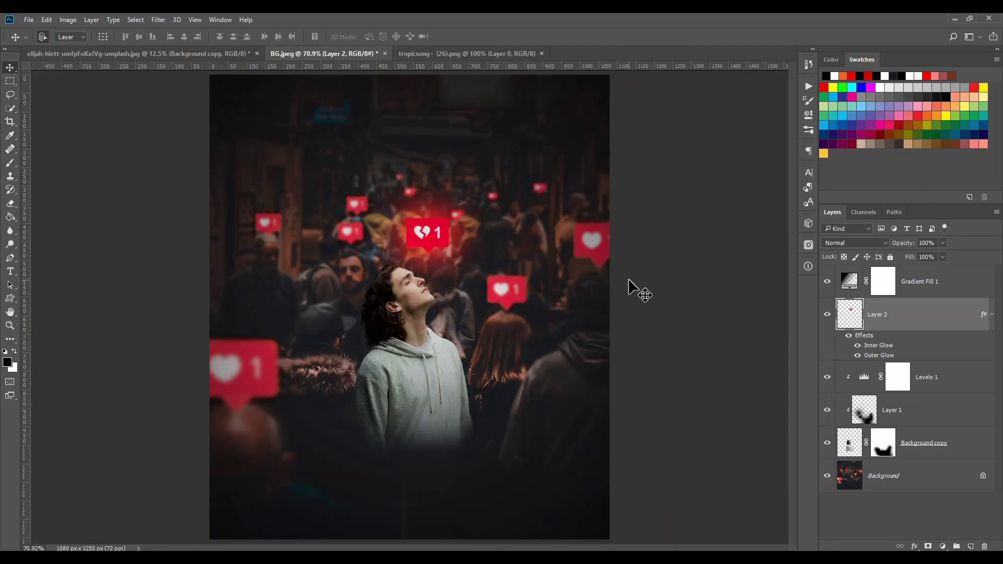
click(937, 388)
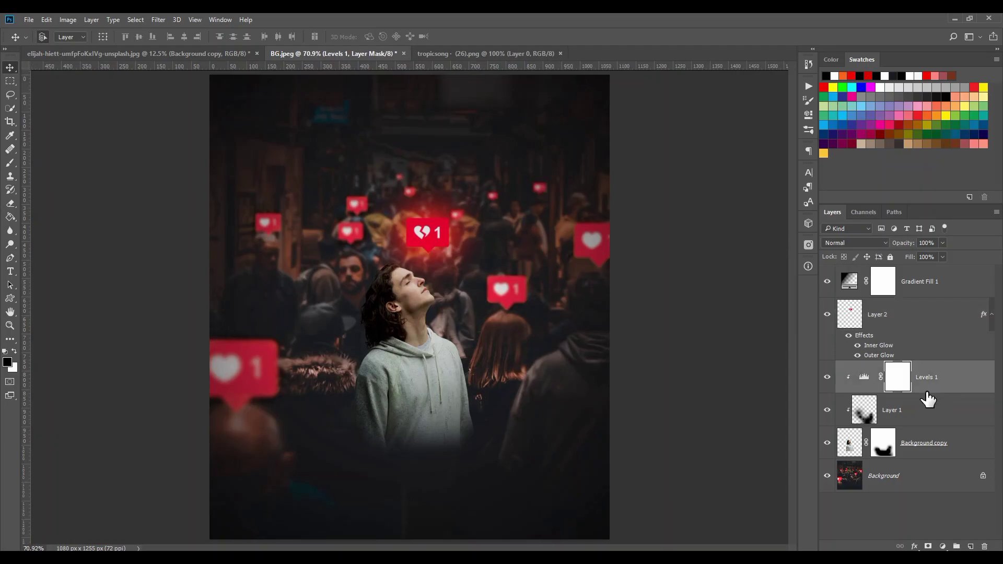
key(ctrl+plus)
key(ctrl+plus)
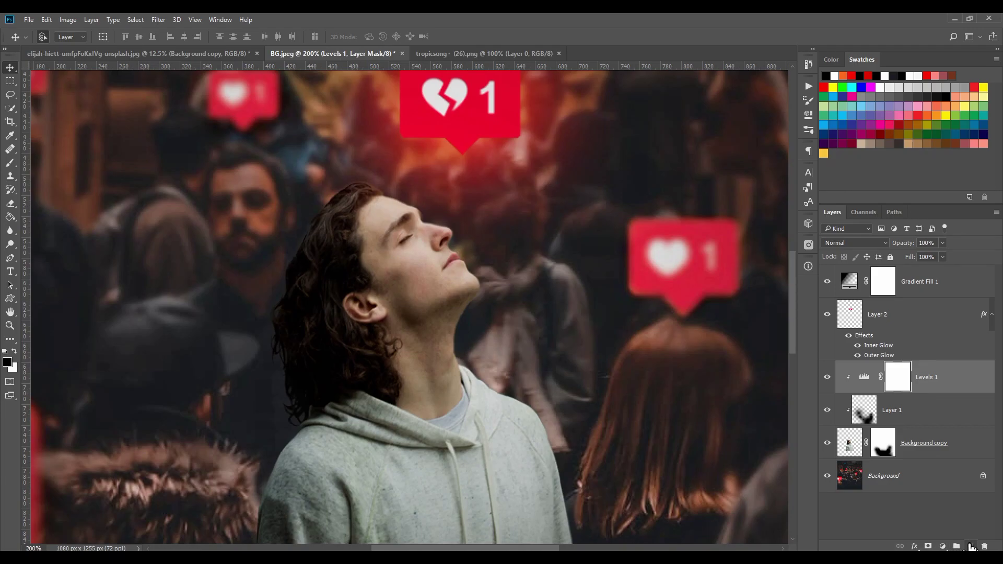
click(971, 546)
click(7, 164)
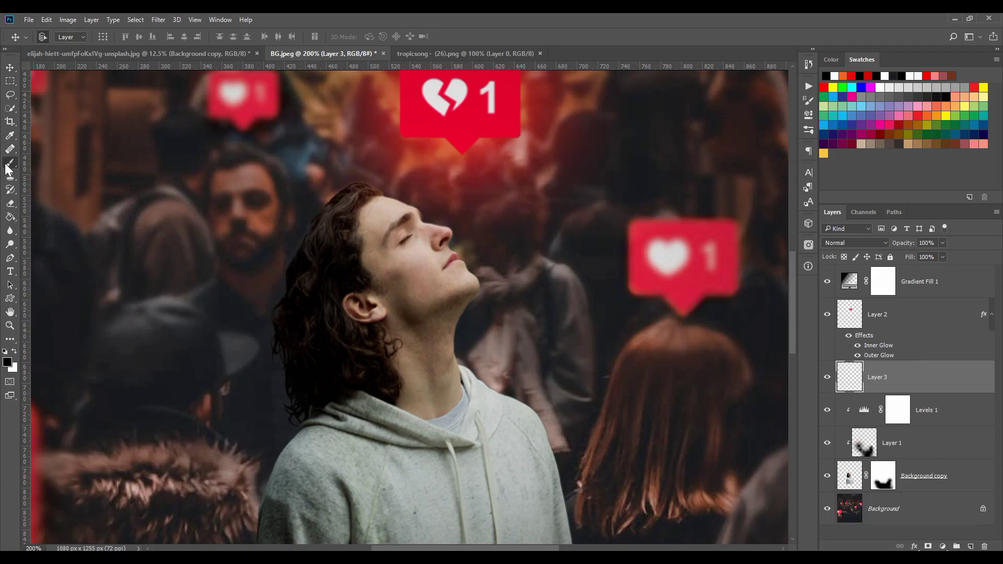
key(bracketleft)
key(bracketleft)
key(bracketleft)
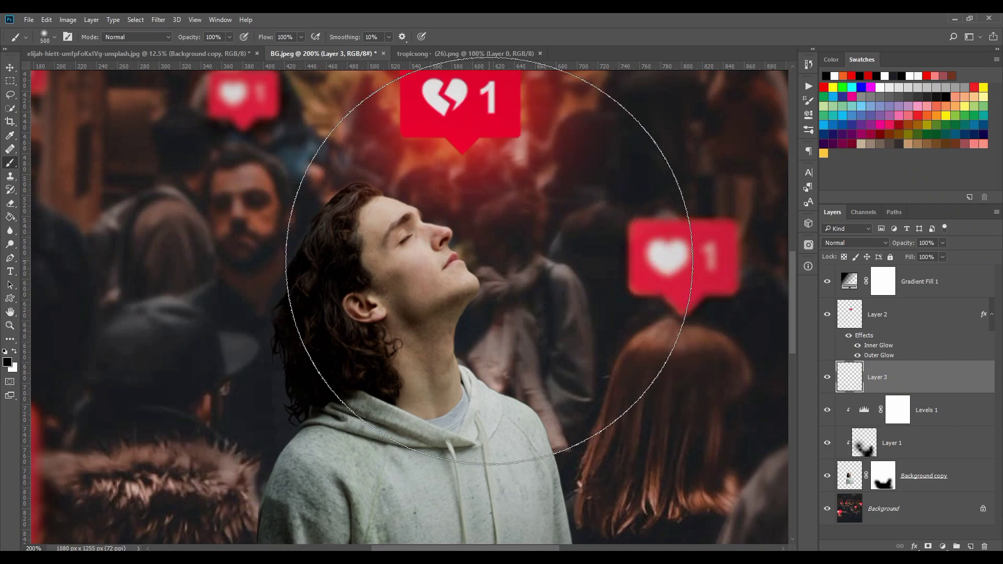
key(bracketleft)
key(bracketleft)
key(bracketleft)
key(bracketleft)
key(bracketleft)
key(bracketleft)
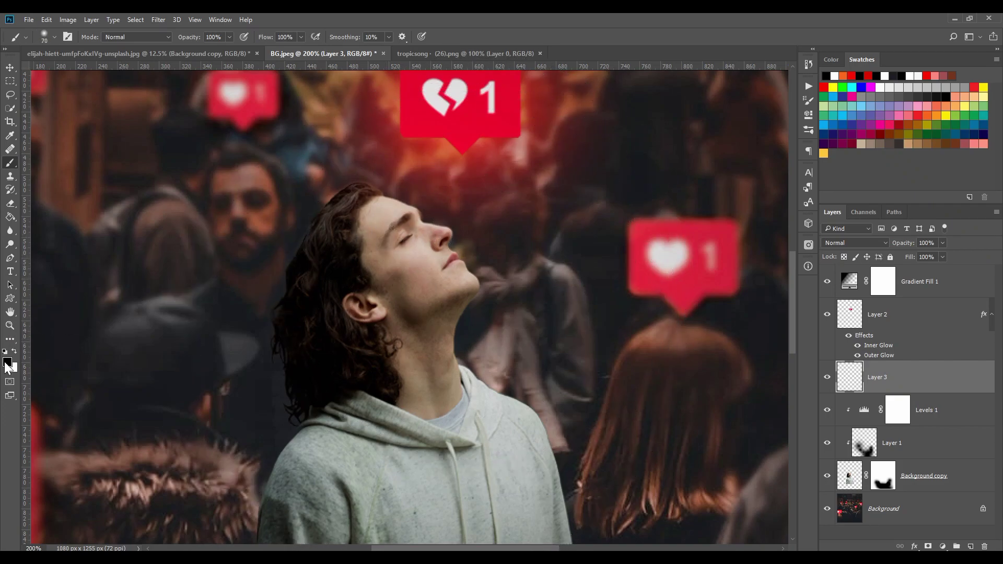
- Paint pure red across the man's forehead and clip Layer 3 to him
click(6, 362)
drag(755, 257, 815, 234)
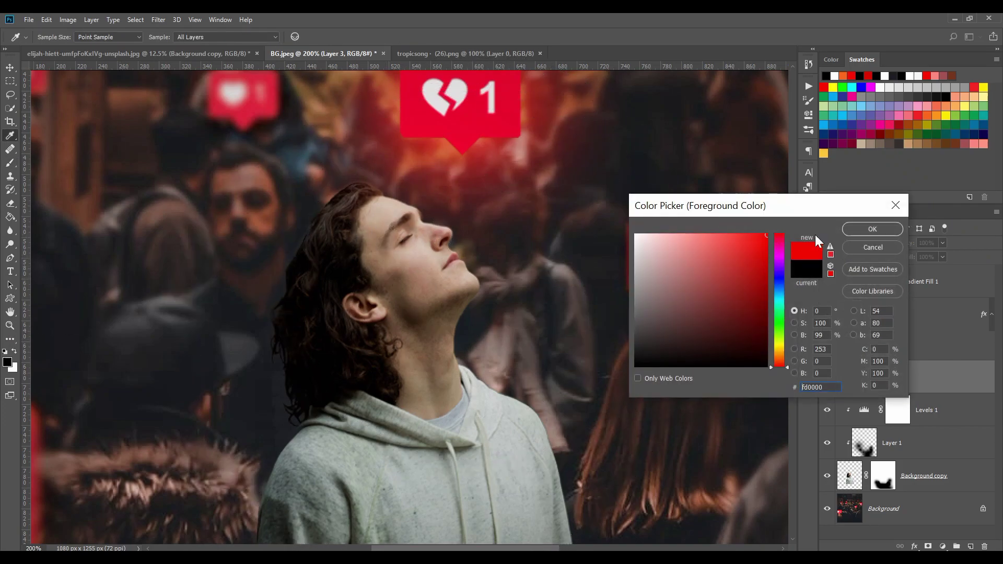
click(884, 234)
click(378, 194)
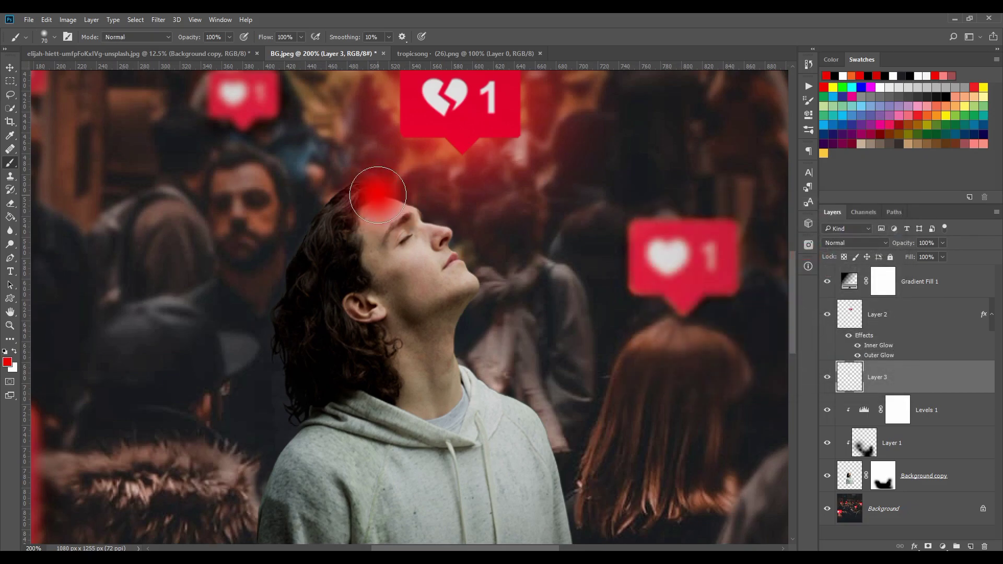
mouse_move(377, 194)
mouse_down()
mouse_move(455, 246)
mouse_move(437, 231)
mouse_up()
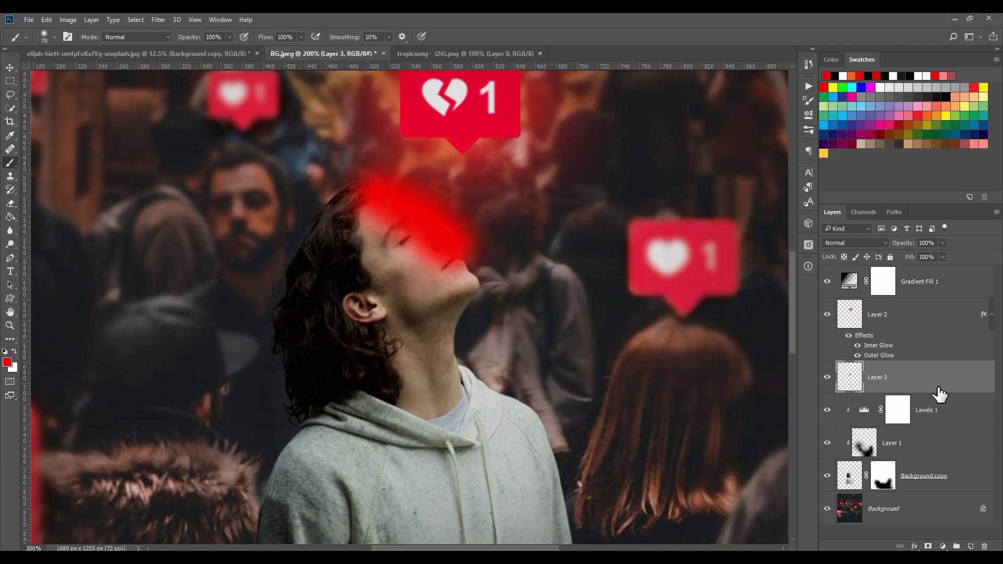
right_click(935, 392)
click(718, 370)
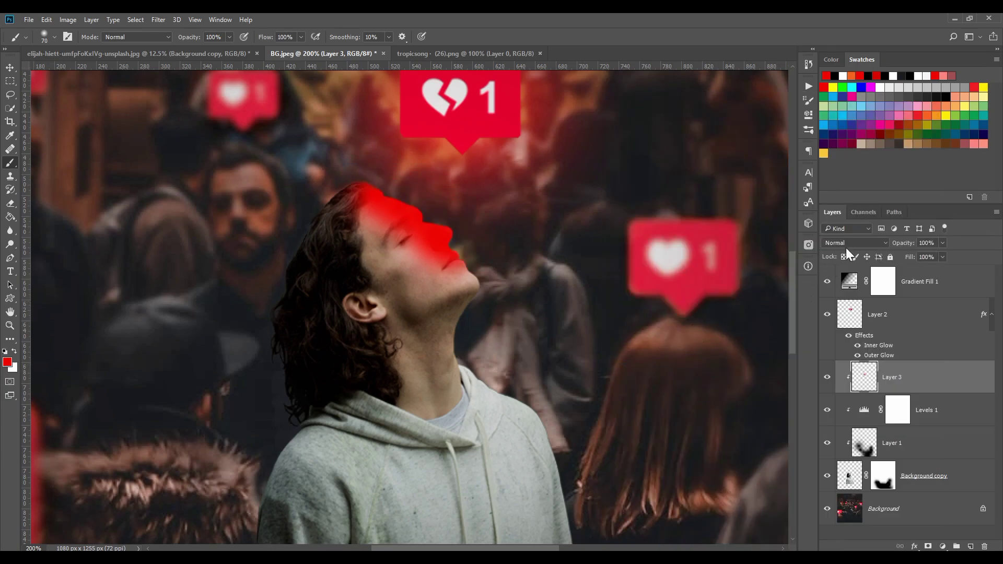
- Set Layer 3's blend mode to Color Dodge
click(860, 241)
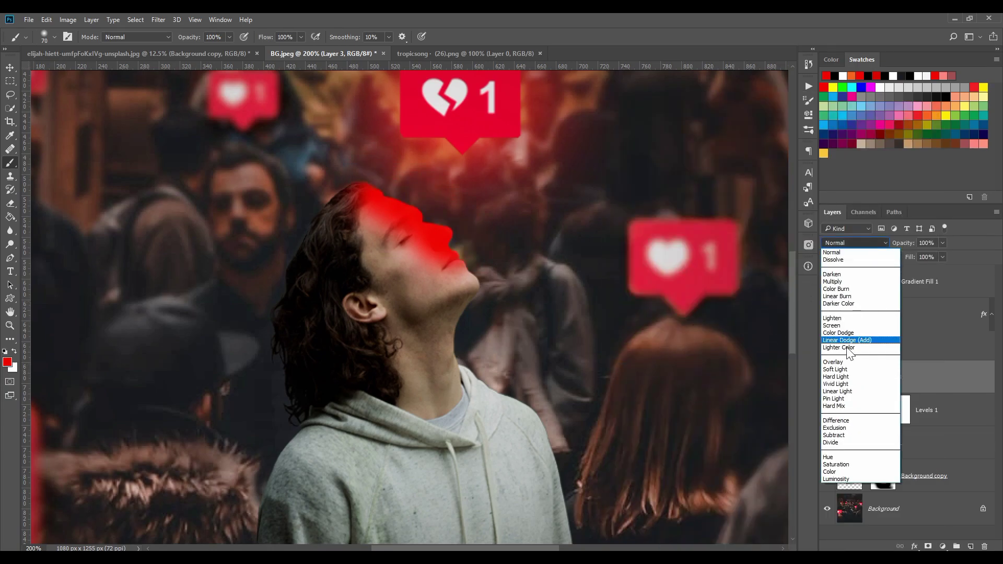
click(835, 471)
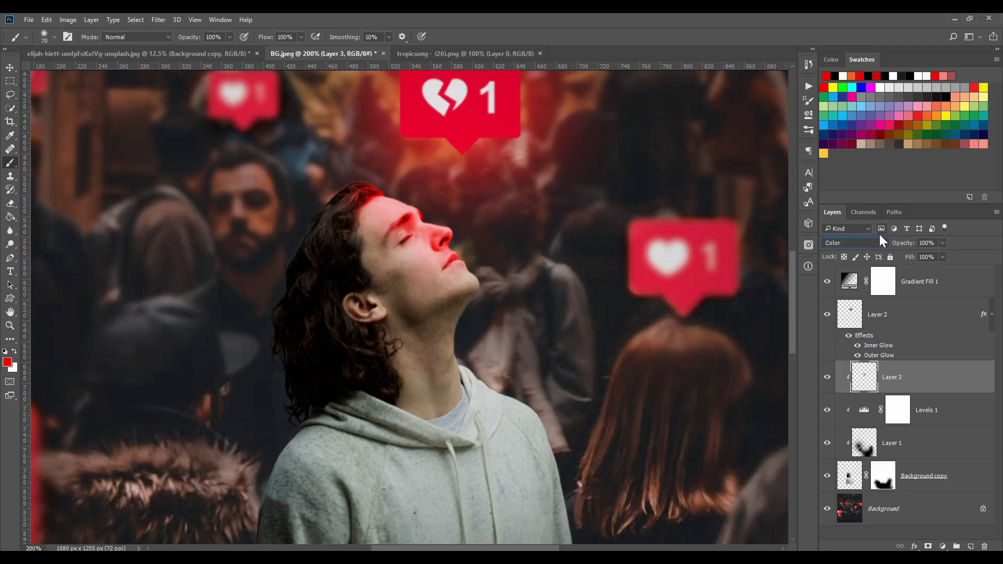
click(854, 244)
click(850, 335)
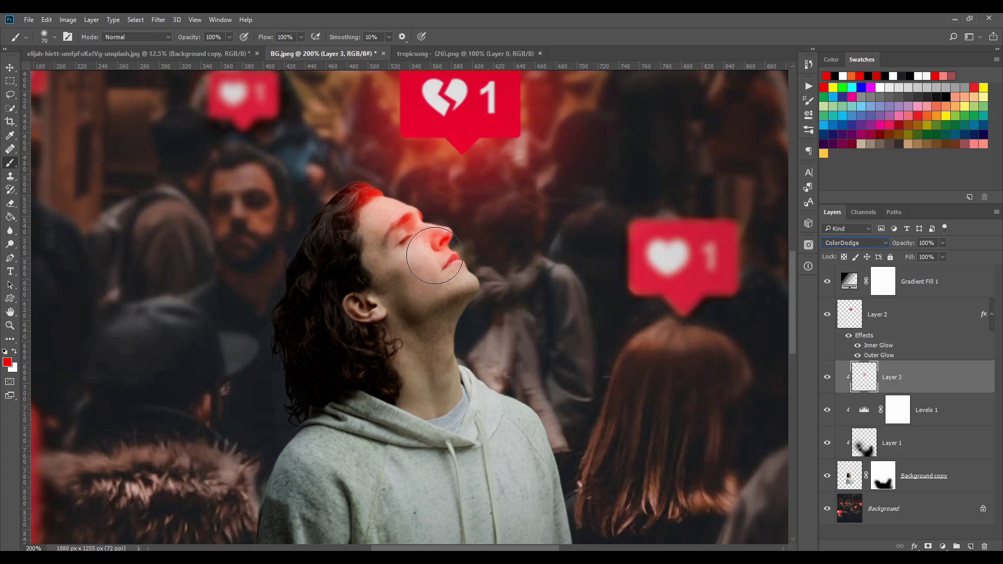
- Paint red along the chin, jaw, neck and hoodie's right edge with a 125 brush
drag(473, 295, 443, 261)
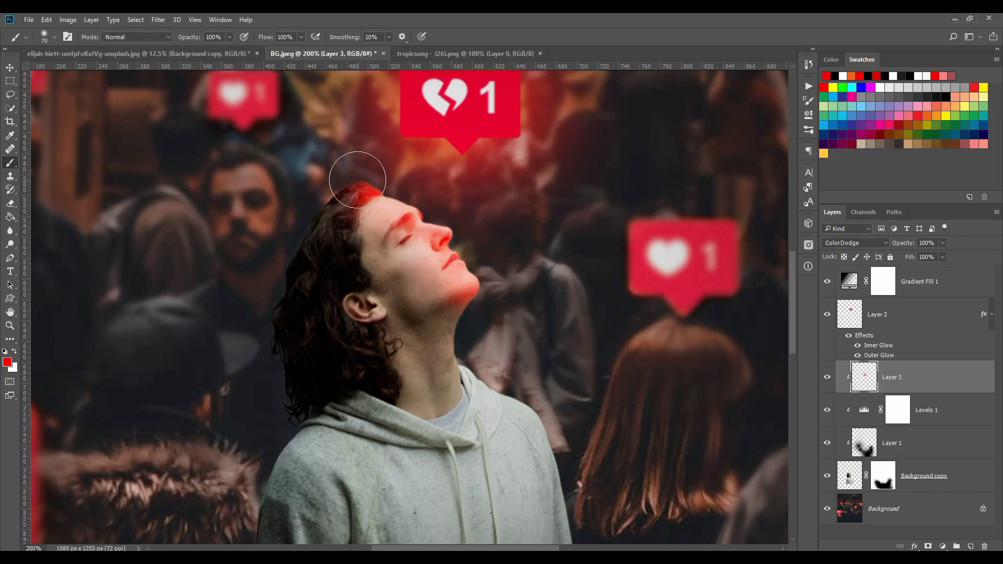
drag(470, 330, 541, 427)
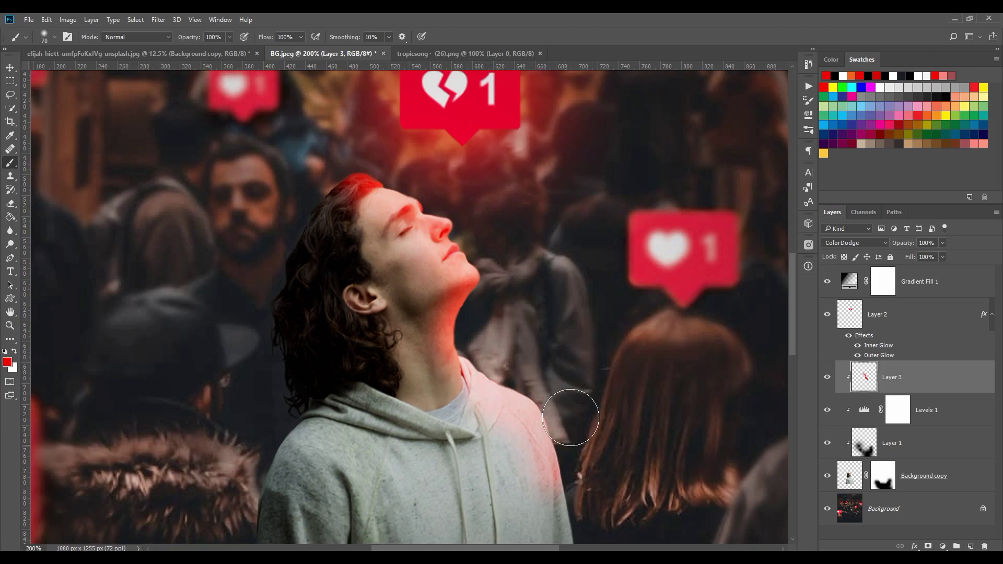
scroll(541, 427, down, 2)
drag(554, 413, 577, 501)
scroll(574, 459, down, 3)
scroll(527, 351, down, 1)
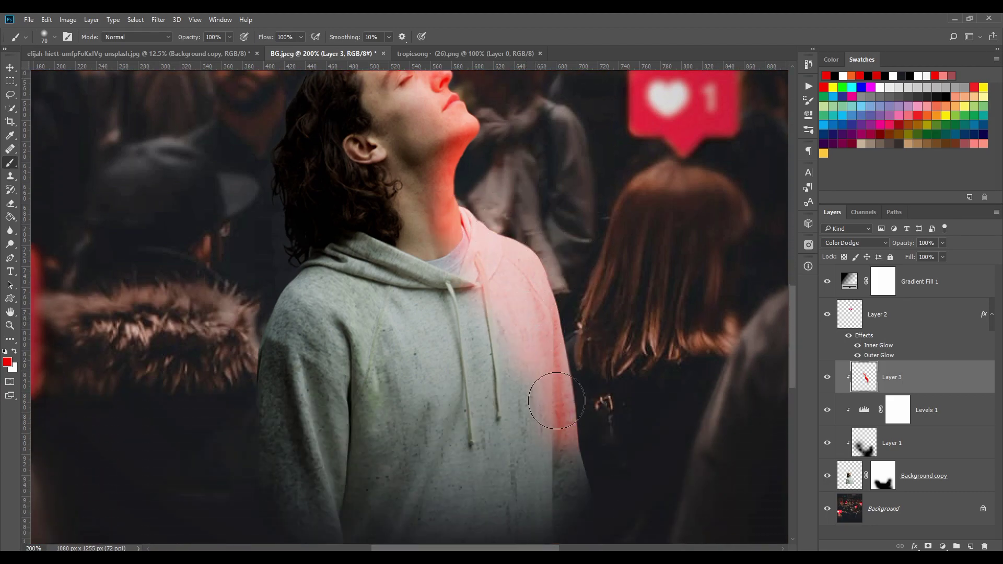
scroll(555, 330, up, 2)
scroll(555, 330, up, 2)
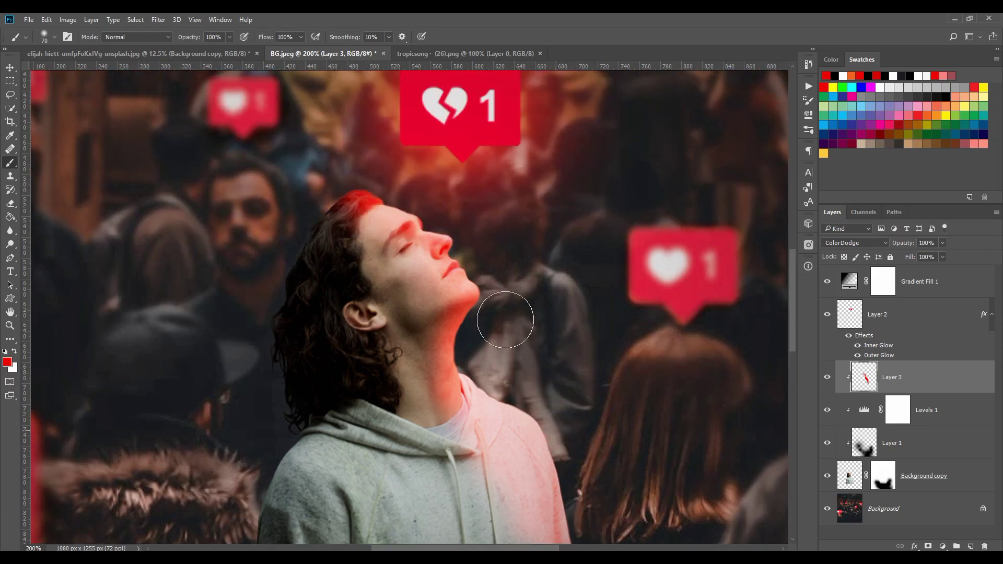
key(bracketright)
key(bracketright)
key(bracketright)
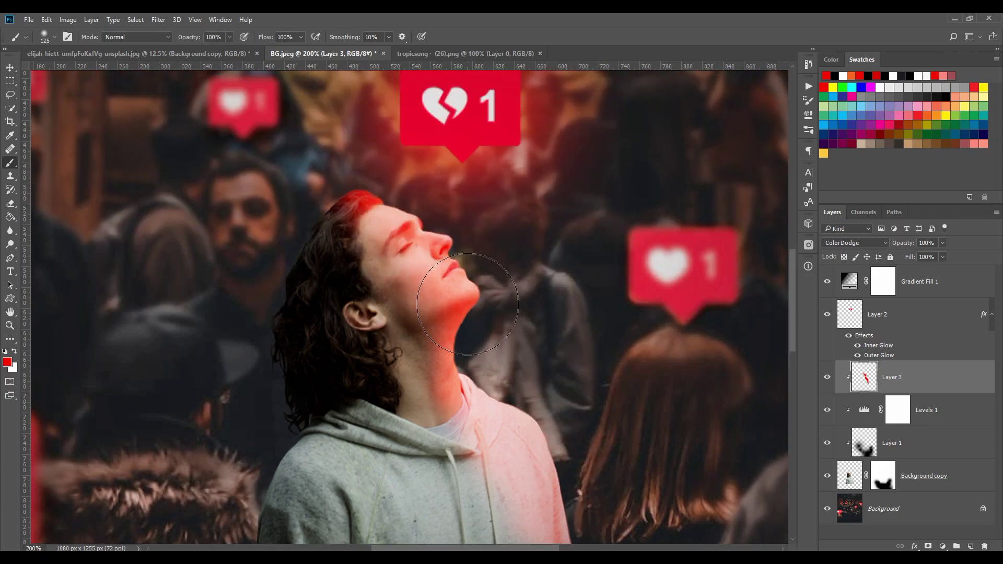
drag(439, 303, 559, 418)
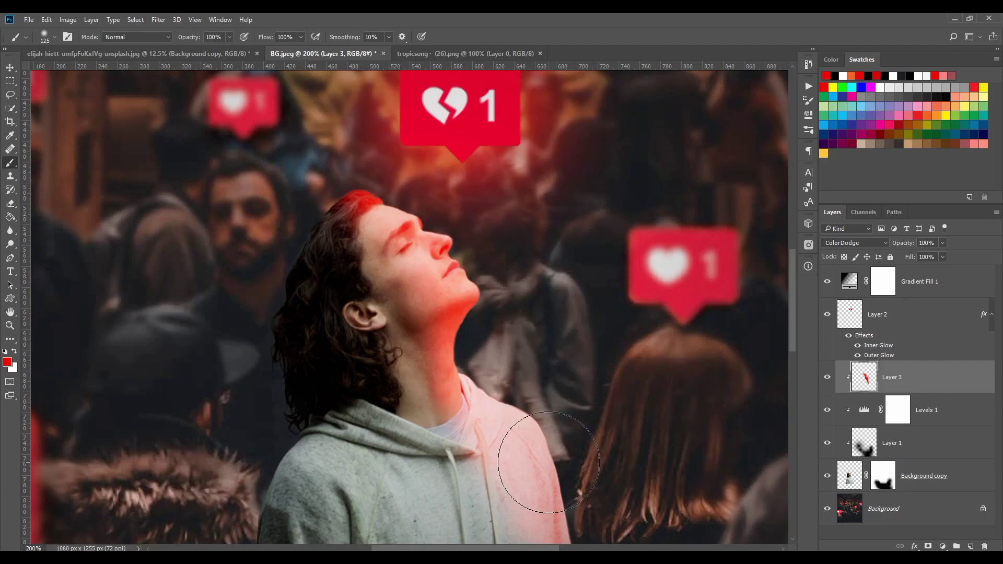
key(ctrl+minus)
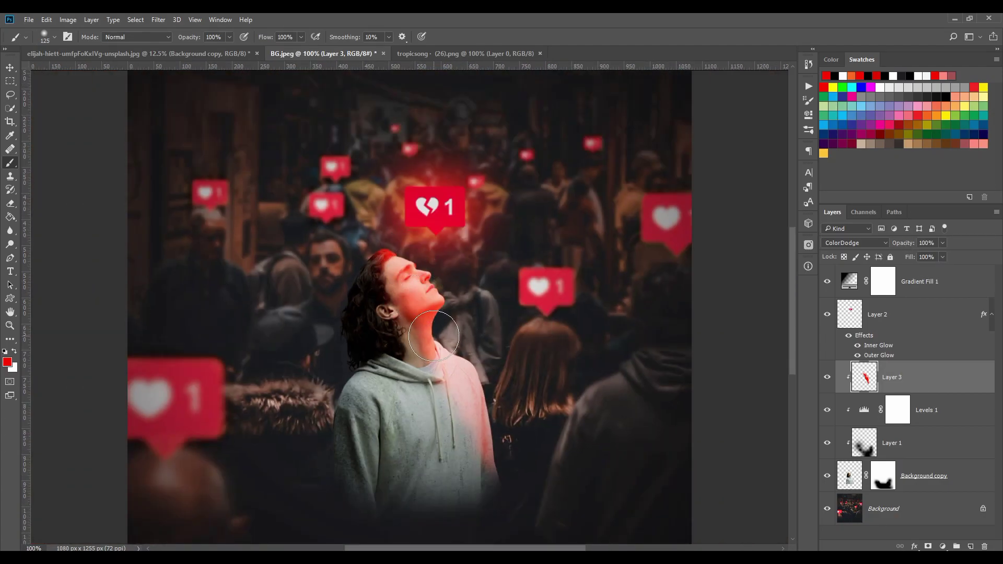
- Tint the hoodie chest red and blend Layer 3 as Soft Light at 77% opacity
drag(439, 361, 492, 452)
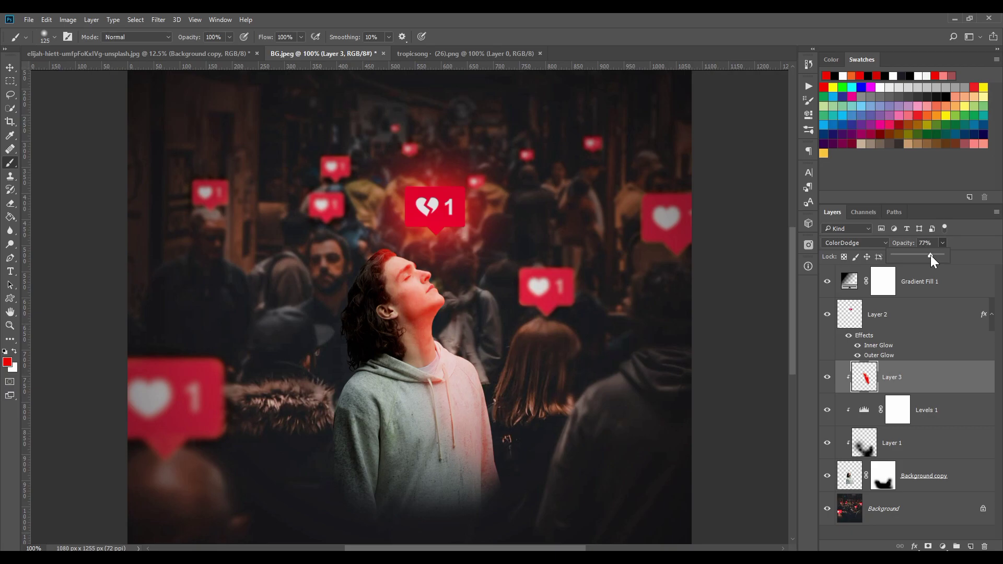
click(879, 241)
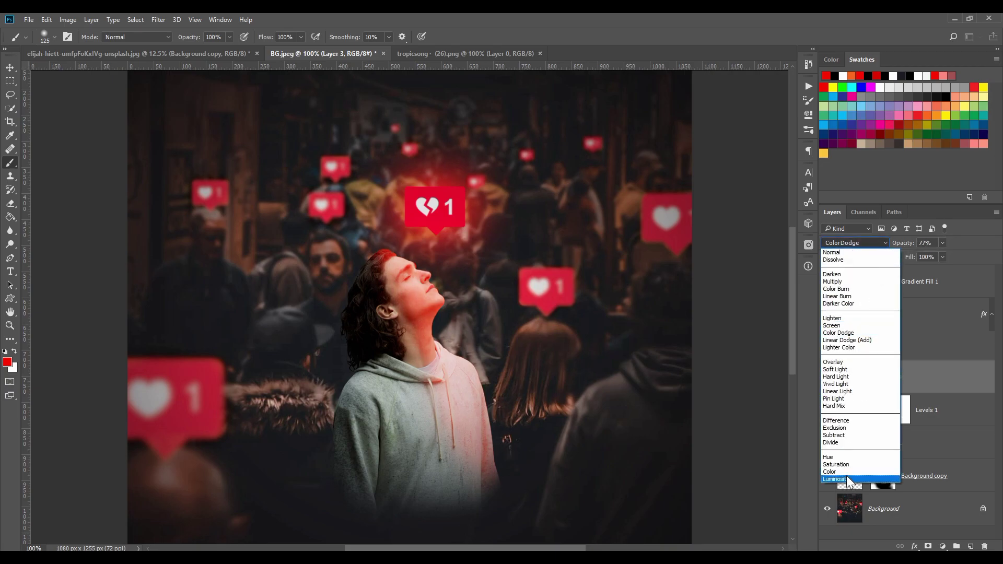
click(846, 473)
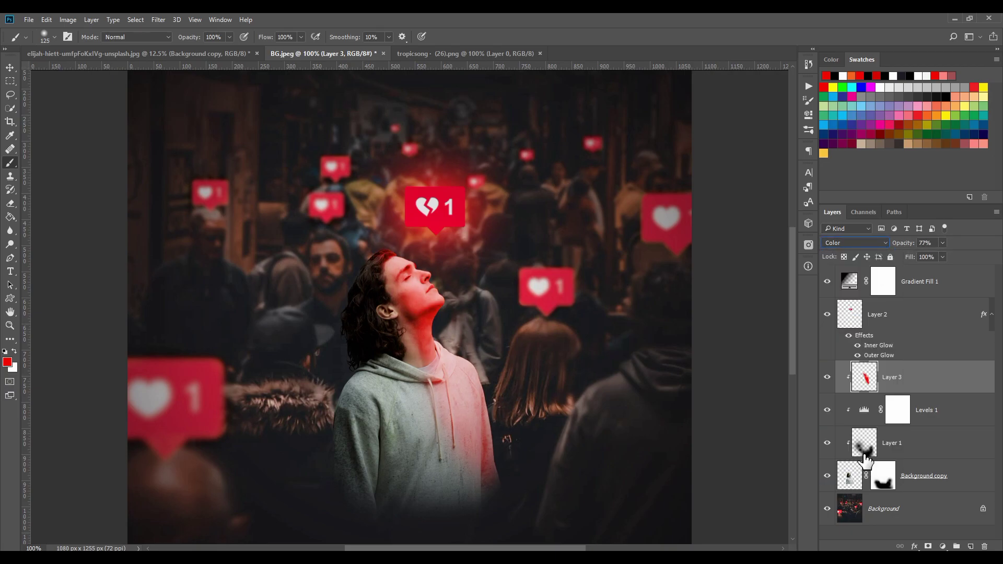
click(866, 242)
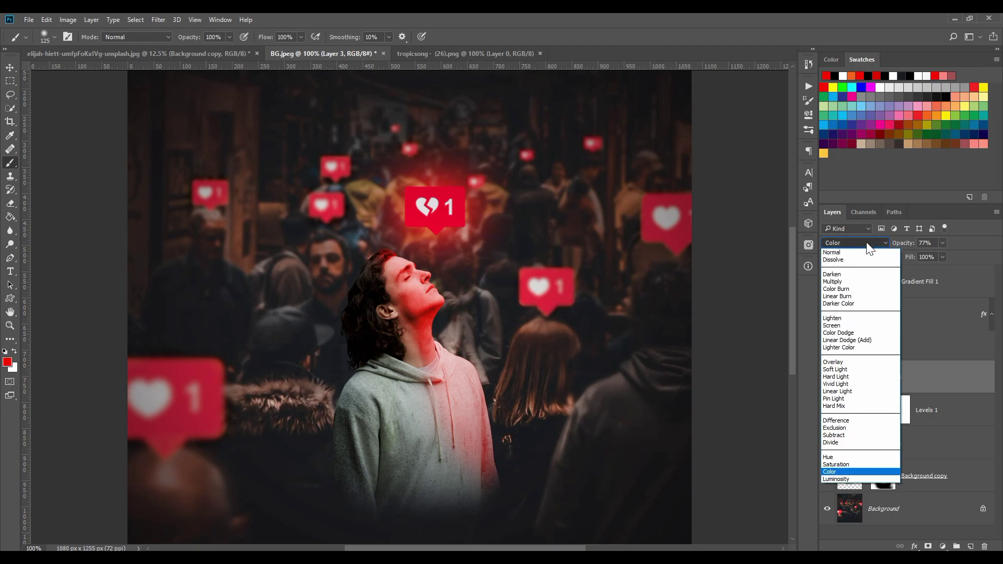
click(835, 369)
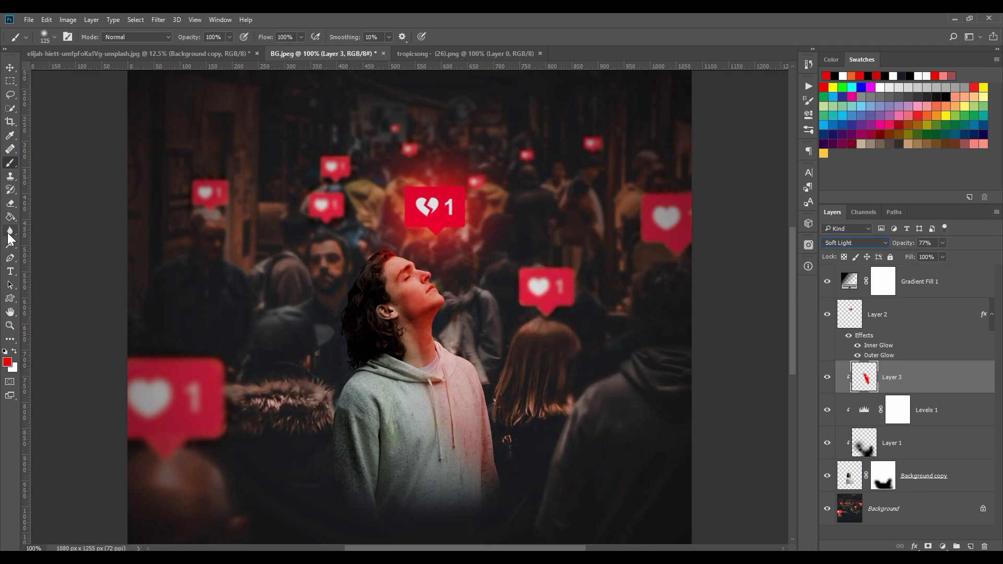
click(10, 204)
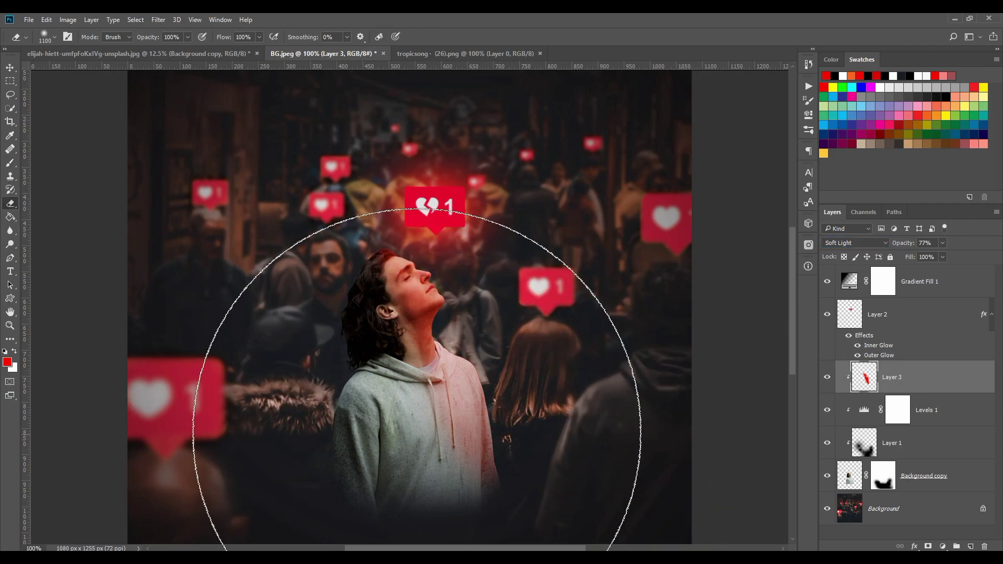
- Erase red from the hoodie and neck on Layer 3 with a 175–250 eraser
key(bracketleft)
key(bracketleft)
key(bracketleft)
key(bracketleft)
key(bracketleft)
key(bracketleft)
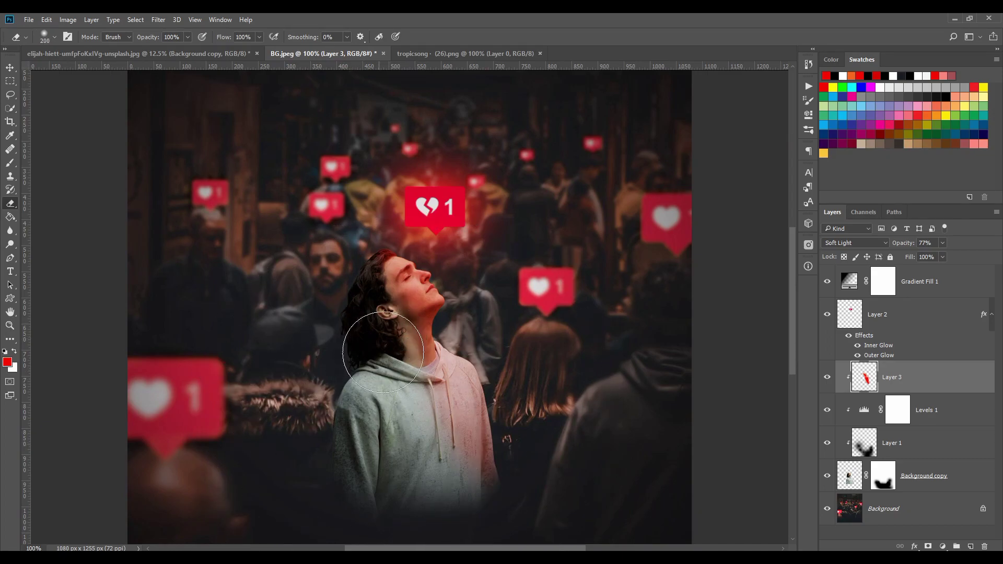
key(bracketright)
key(bracketright)
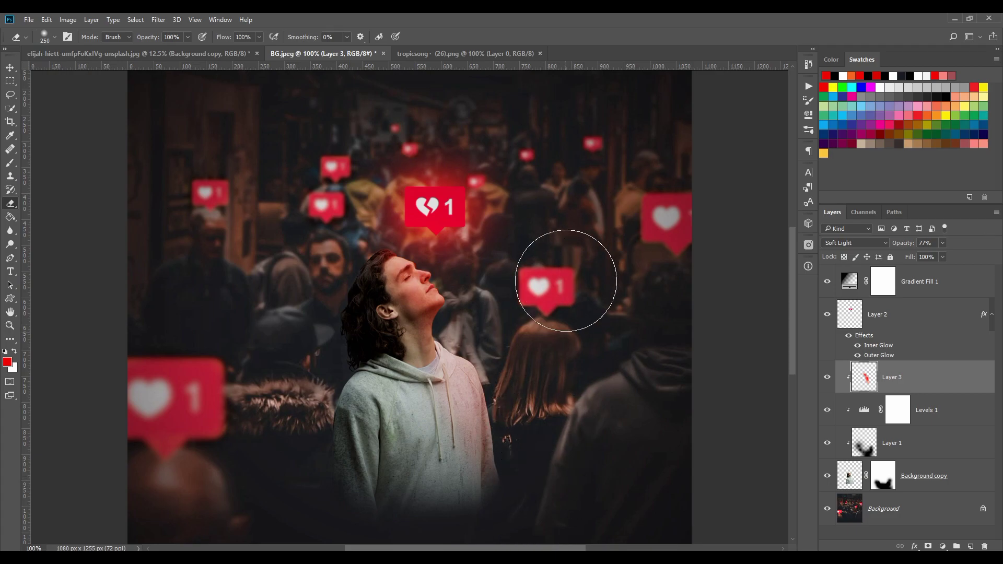
key(ctrl+plus)
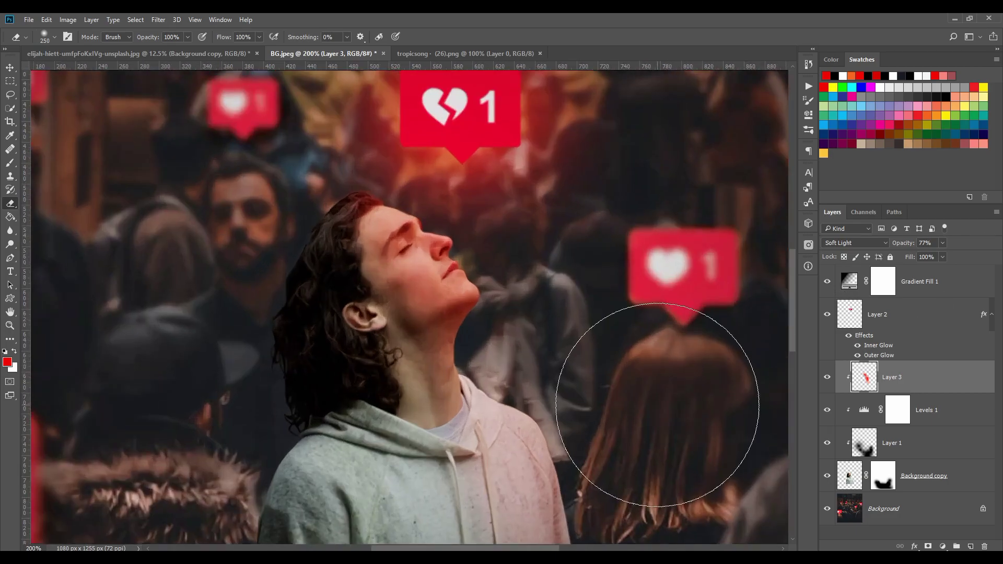
key(ctrl+minus)
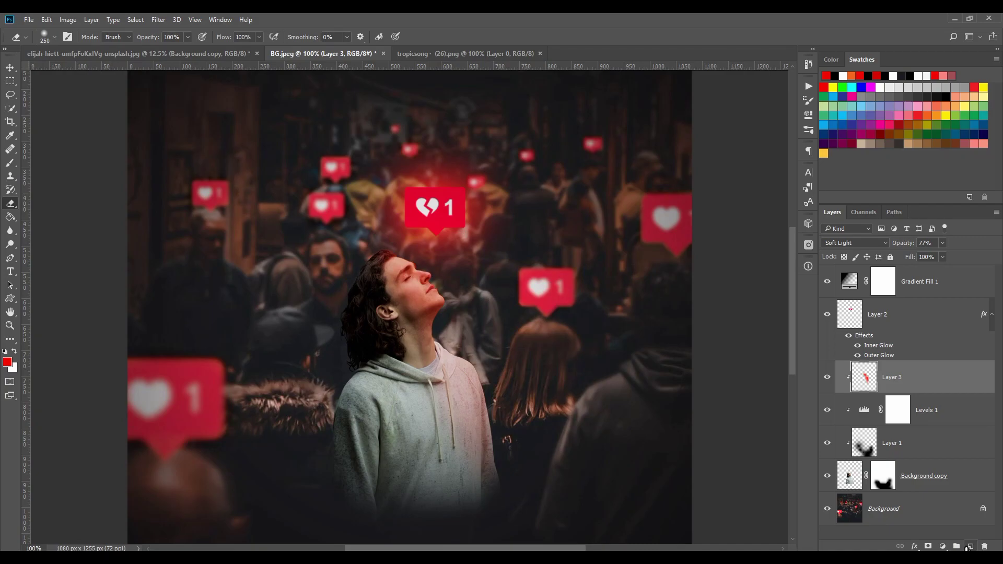
- Add a new Layer 4 clipped to the layers below, keeping red as foreground
click(967, 546)
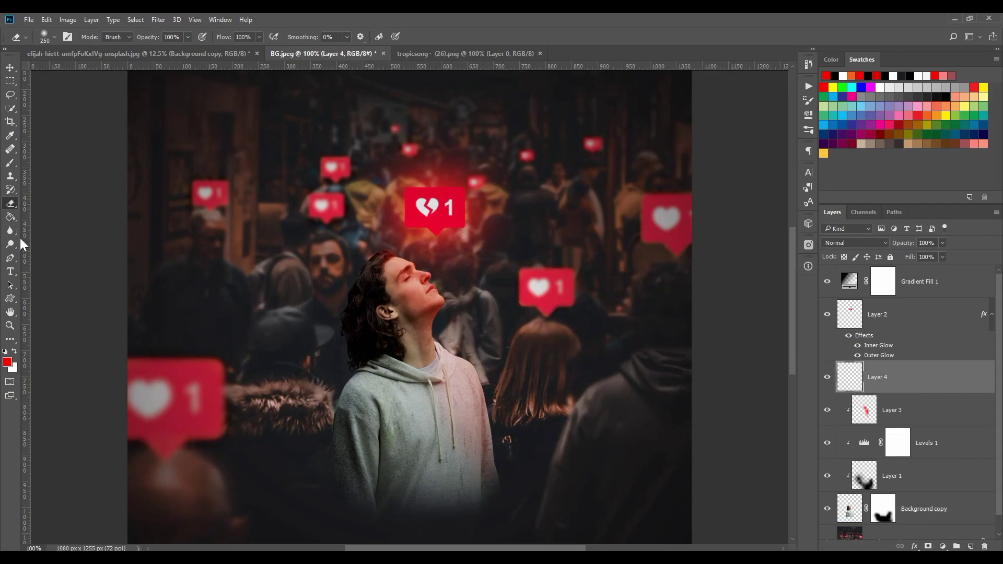
click(8, 363)
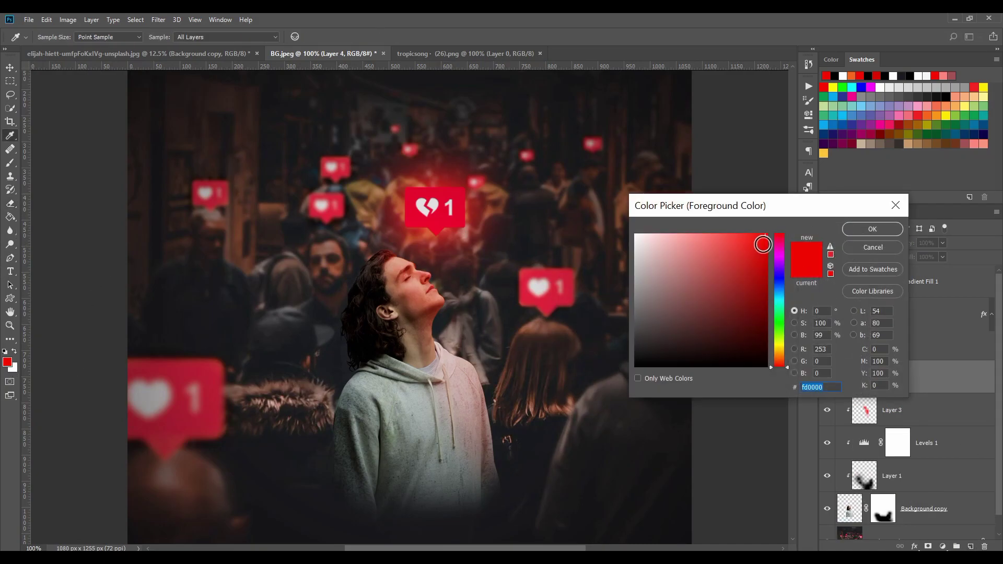
click(869, 228)
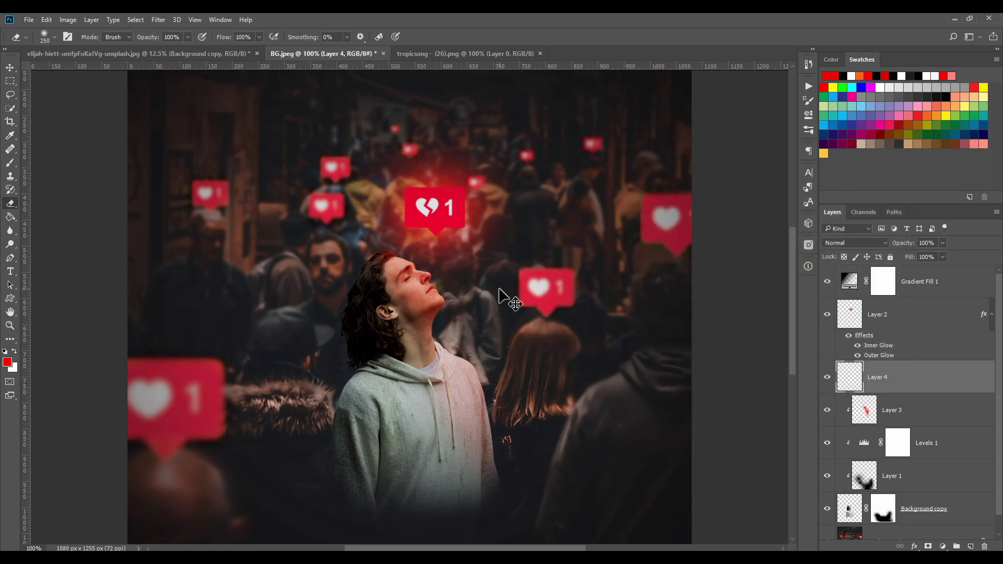
right_click(915, 380)
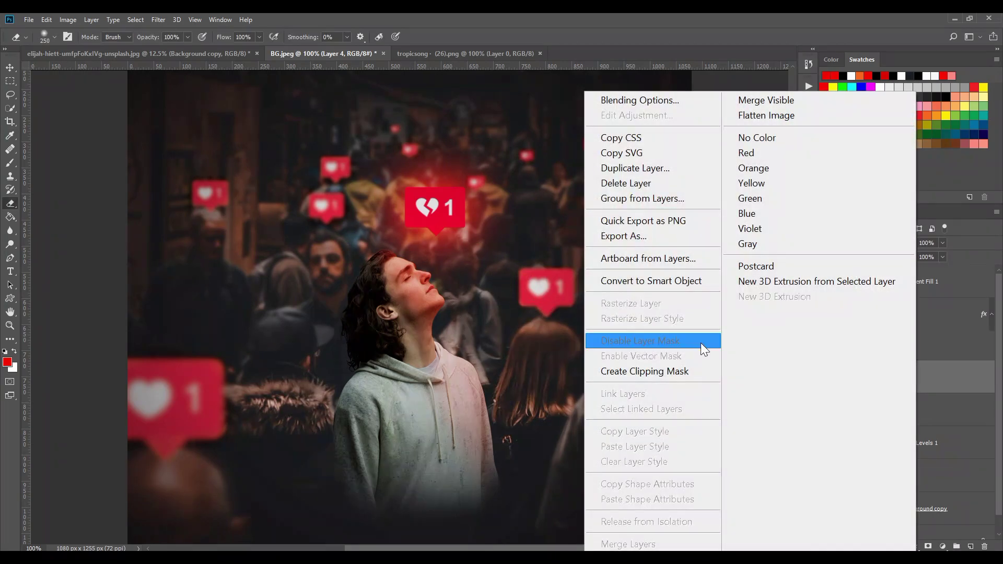
click(658, 370)
scroll(514, 314, up, 1)
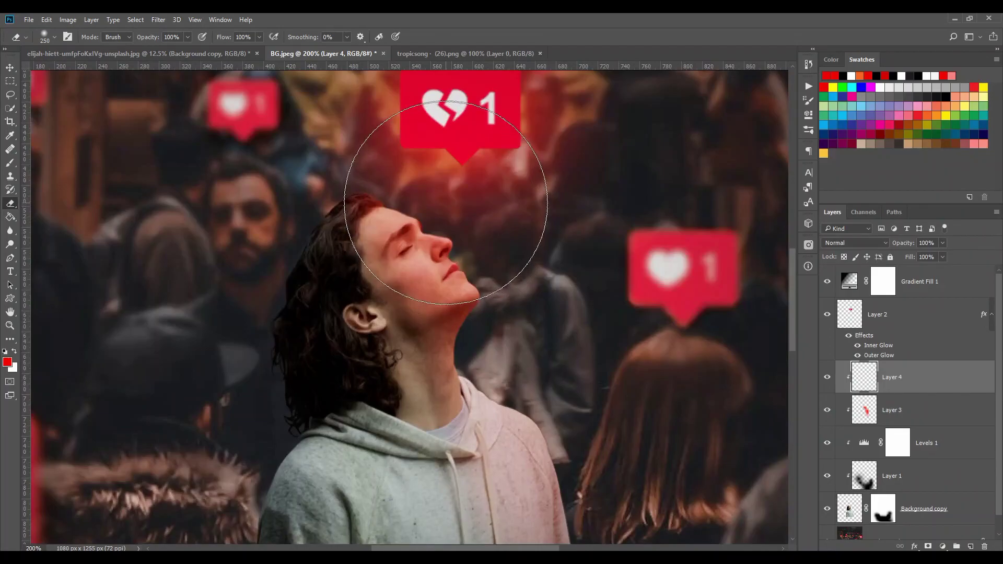
- Brush red over the man's forehead, nose and chin on Layer 4
key(bracketleft)
key(bracketleft)
key(bracketleft)
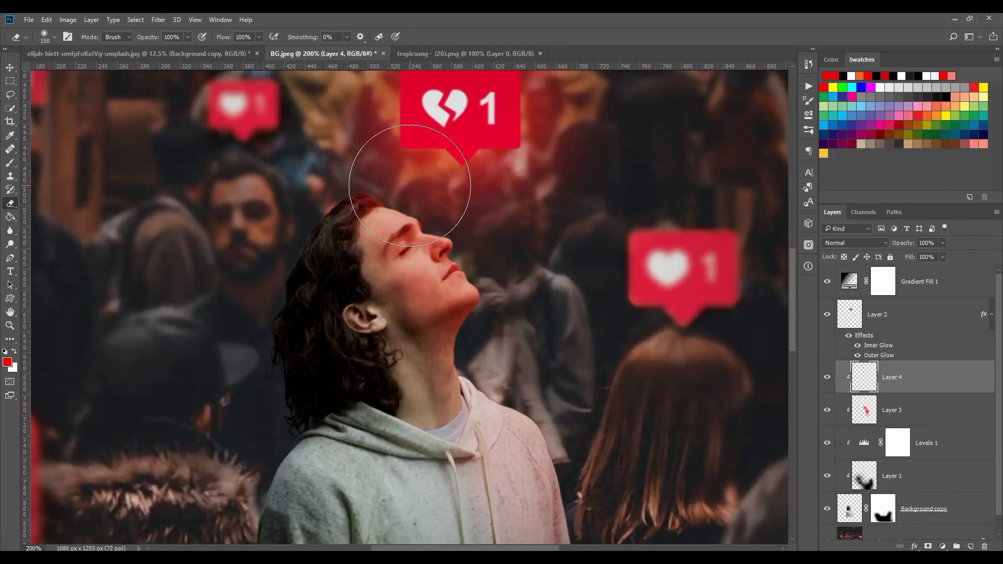
key(bracketleft)
key(bracketleft)
key(bracketleft)
key(bracketleft)
key(bracketleft)
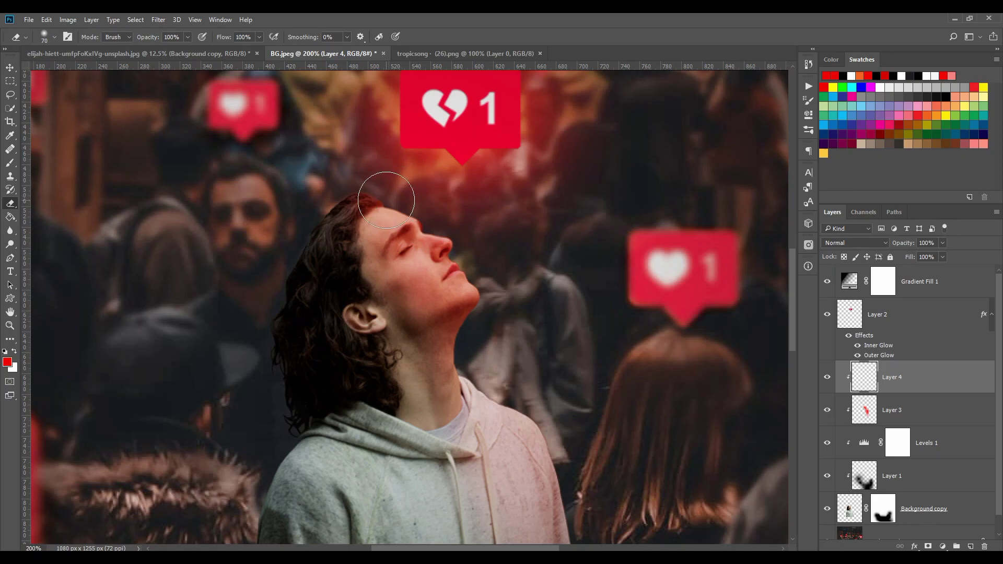
click(10, 162)
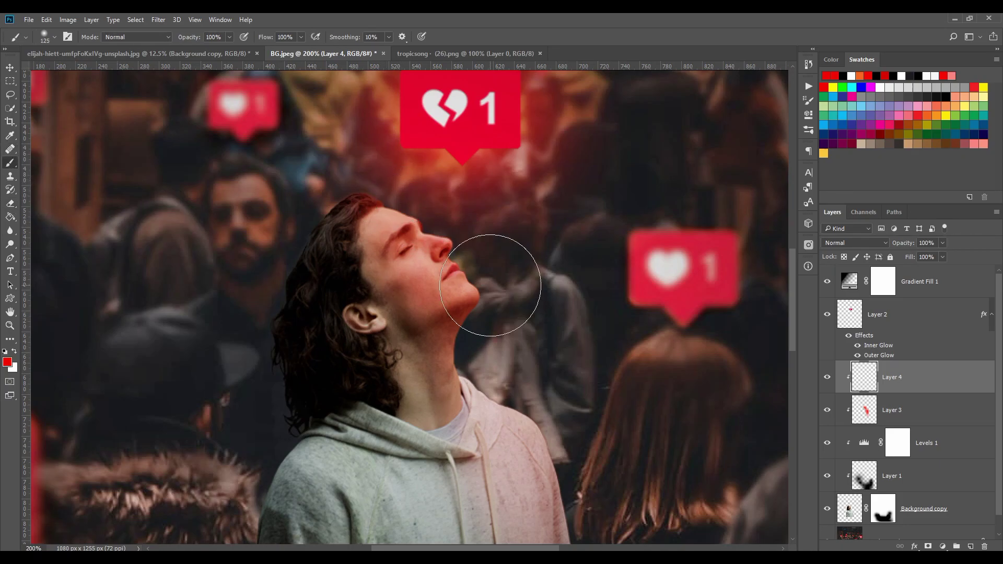
mouse_move(387, 214)
mouse_down()
mouse_move(412, 209)
mouse_move(493, 268)
mouse_move(497, 313)
mouse_move(483, 337)
mouse_up()
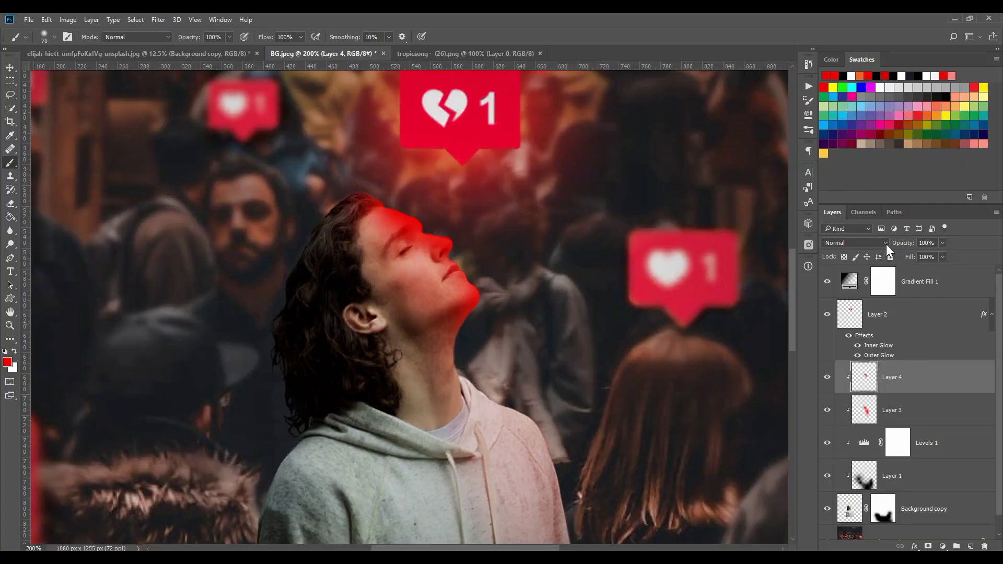
- Blend Layer 4 as Color Dodge at 77% opacity, adding red glow along the neck and shoulder
click(885, 243)
click(850, 334)
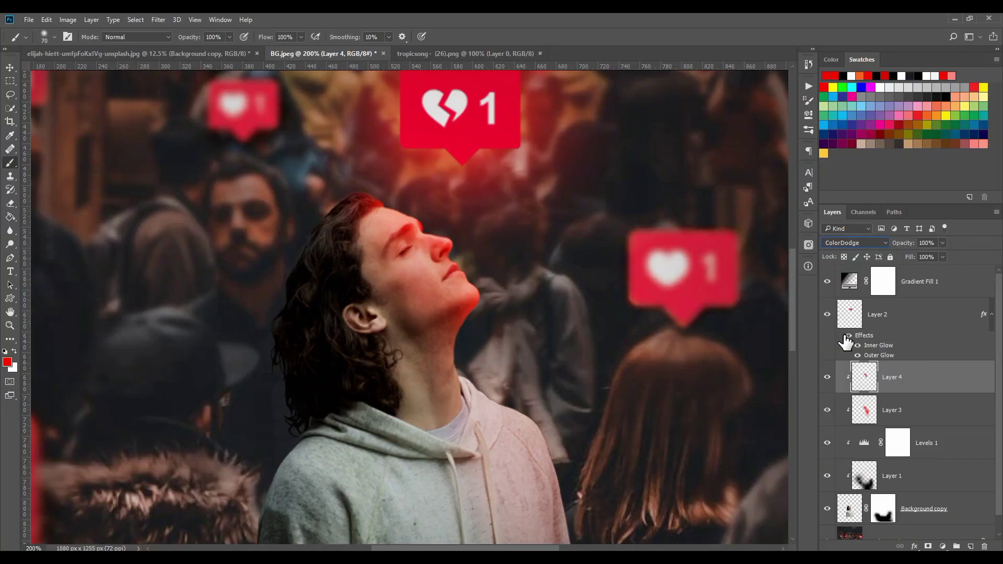
mouse_move(478, 369)
mouse_down()
mouse_move(517, 413)
mouse_move(556, 416)
mouse_up()
click(320, 179)
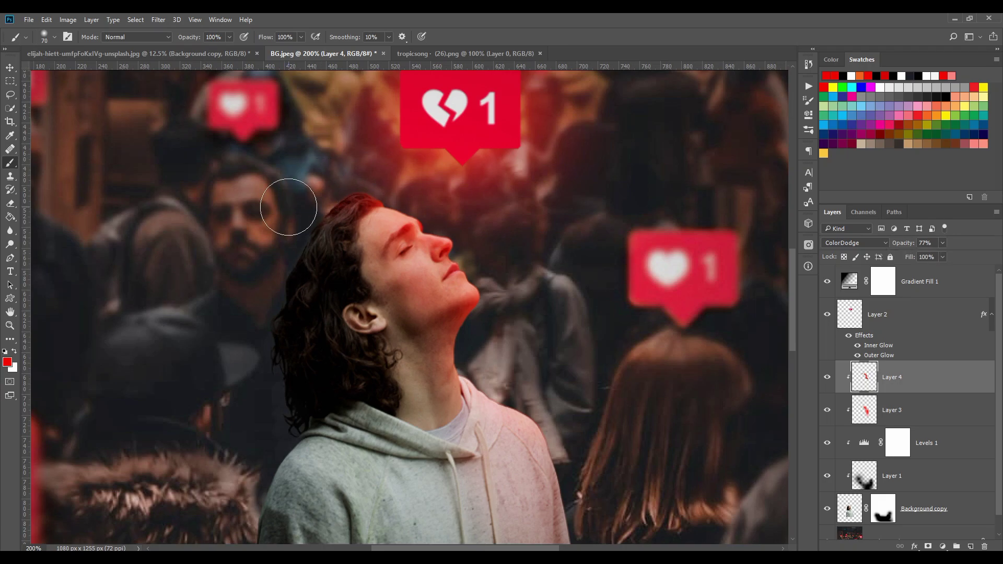
- Try the brush opacity at 48%, restore it to 100%, and zoom out
click(228, 39)
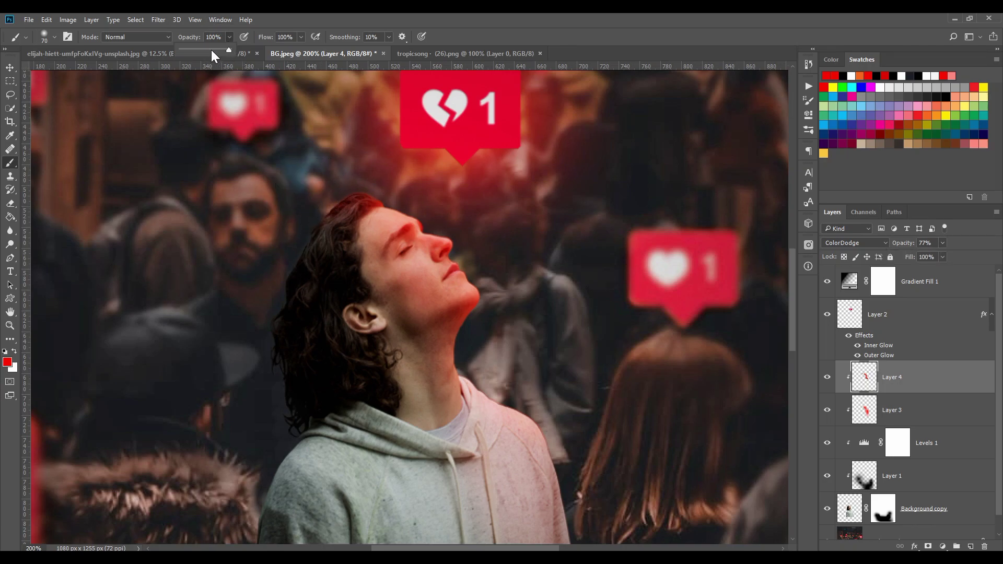
click(261, 25)
drag(250, 50, 323, 51)
scroll(605, 273, up, 1)
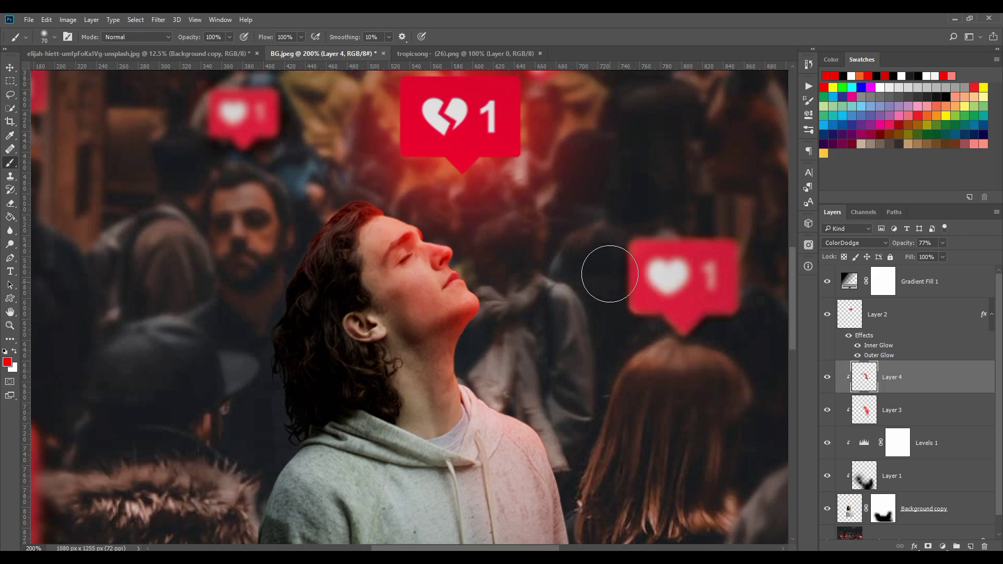
scroll(291, 273, down, 2)
scroll(291, 273, down, 2)
scroll(291, 273, down, 2)
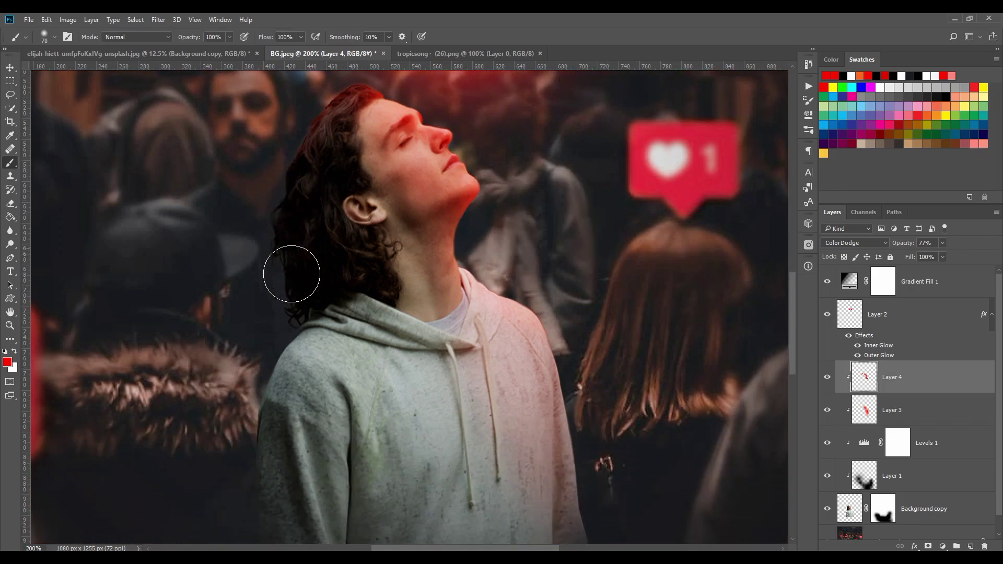
scroll(291, 274, down, 2)
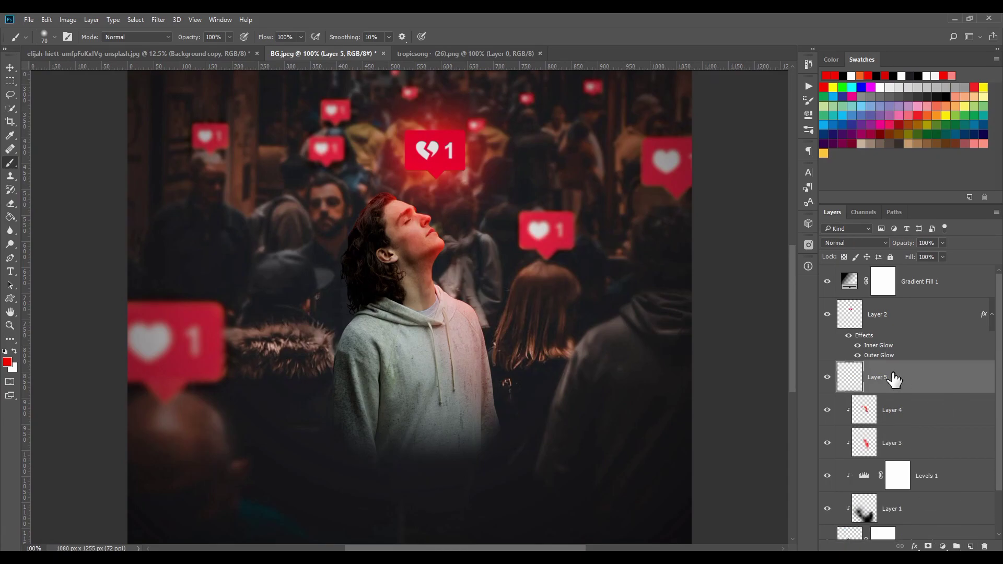
- Clip Layer 5 to the man and paint black shading with a 200 px brush
right_click(892, 375)
click(644, 372)
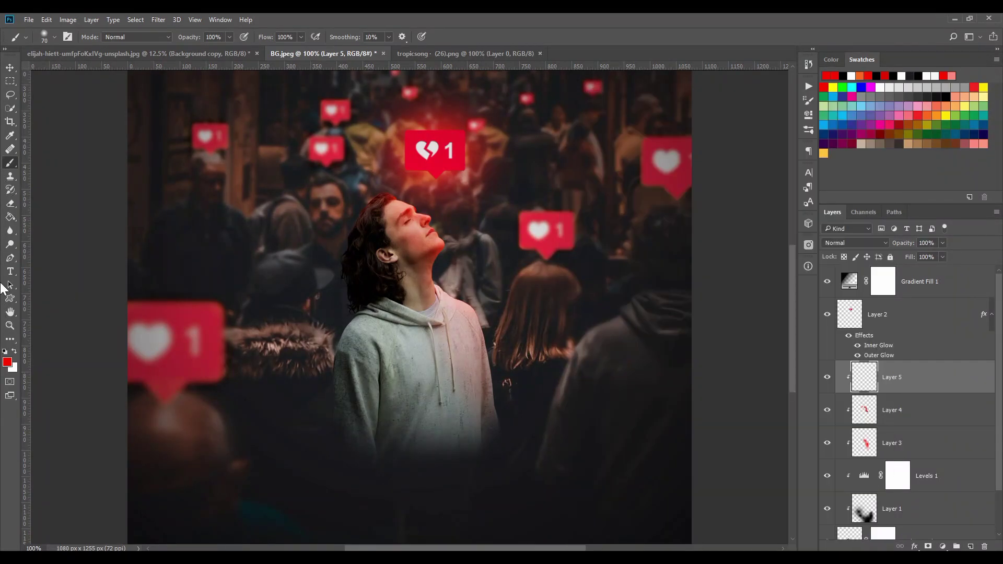
click(5, 351)
key(bracketright)
key(bracketright)
key(bracketright)
mouse_move(318, 335)
mouse_down()
mouse_move(299, 416)
mouse_move(341, 449)
mouse_up()
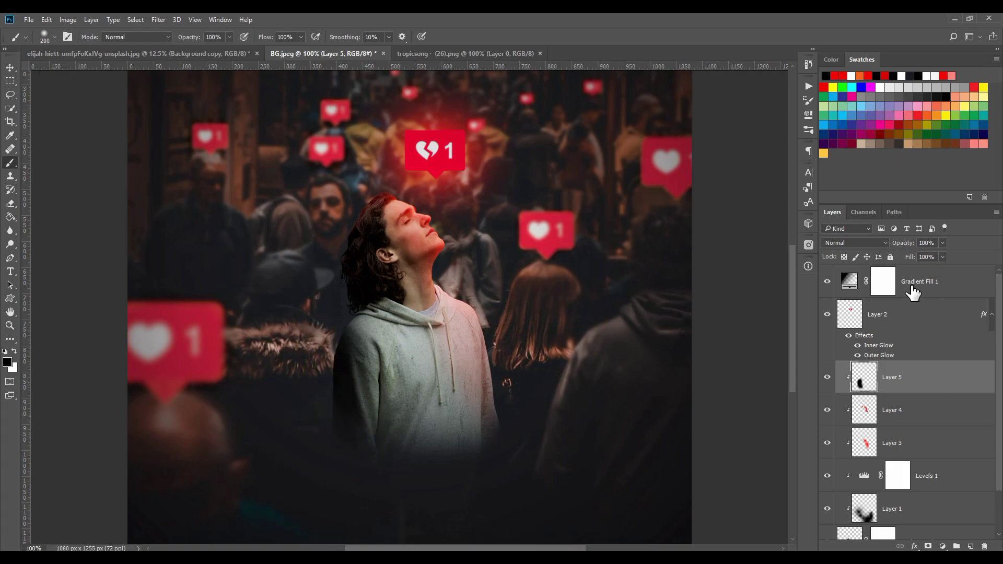
- Blend Layer 5 as Soft Light at 64%, with a 90 px brush at 36% opacity and the image fit to screen
click(867, 243)
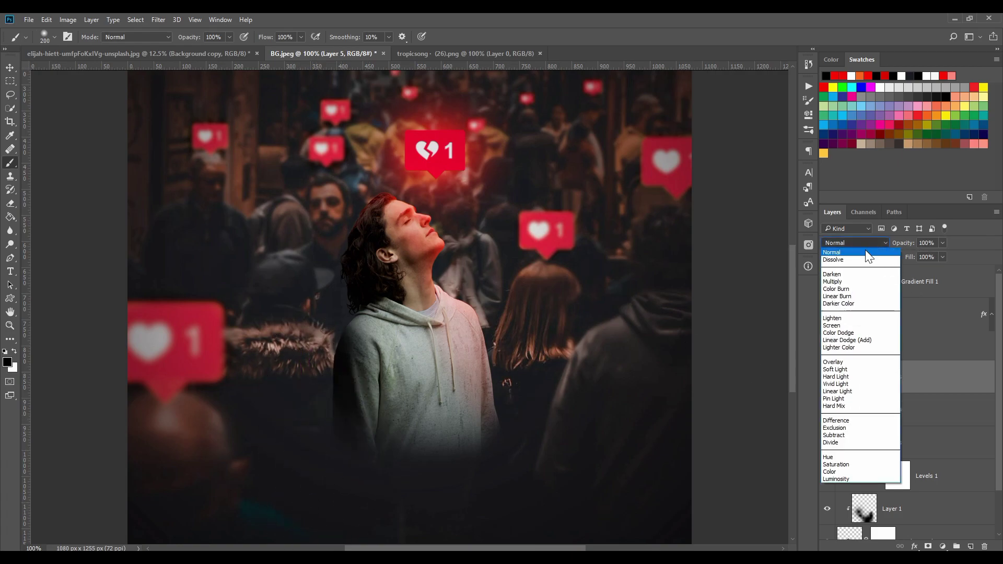
click(835, 369)
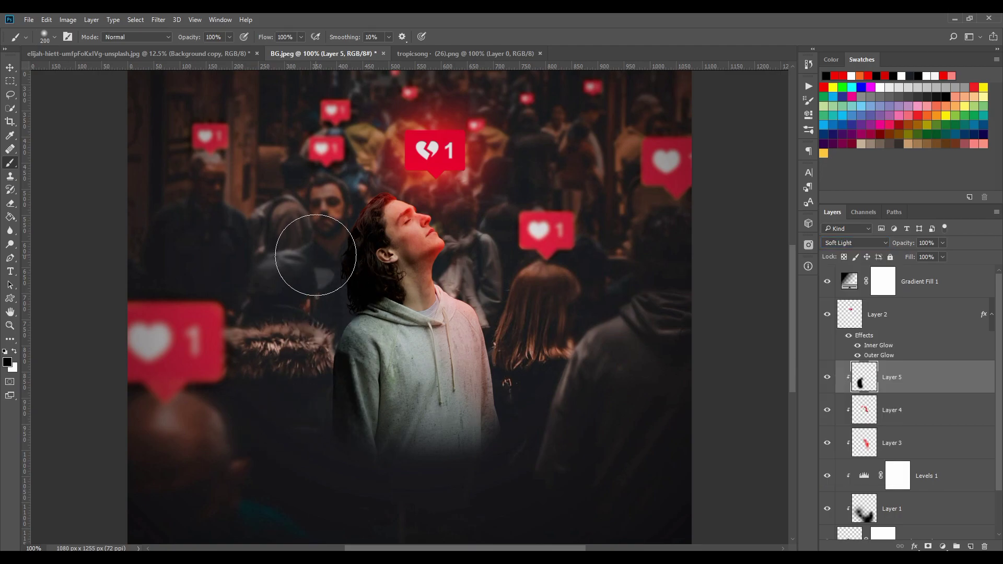
key(bracketleft)
key(bracketleft)
key(bracketleft)
drag(932, 254, 924, 257)
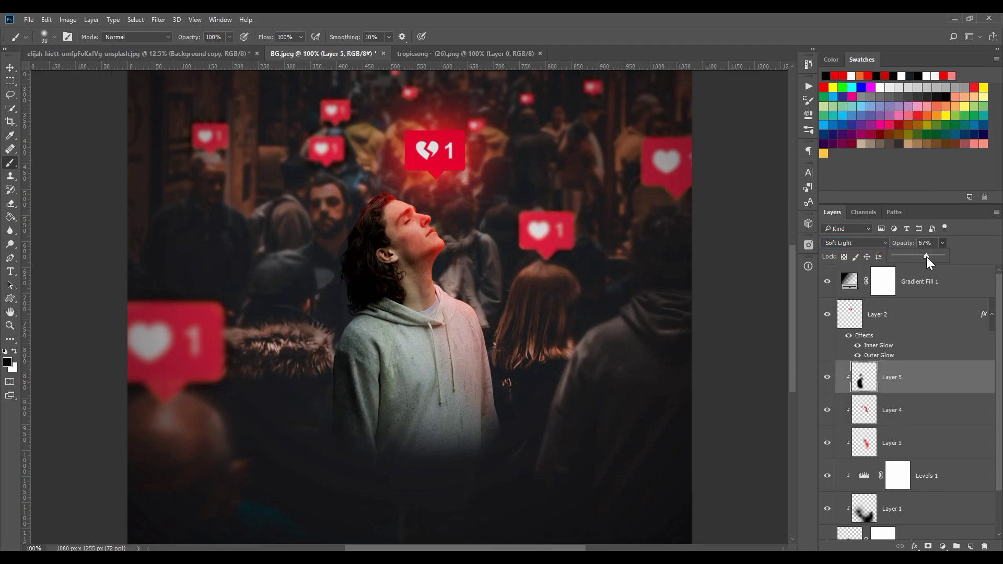
click(229, 37)
drag(229, 50, 196, 50)
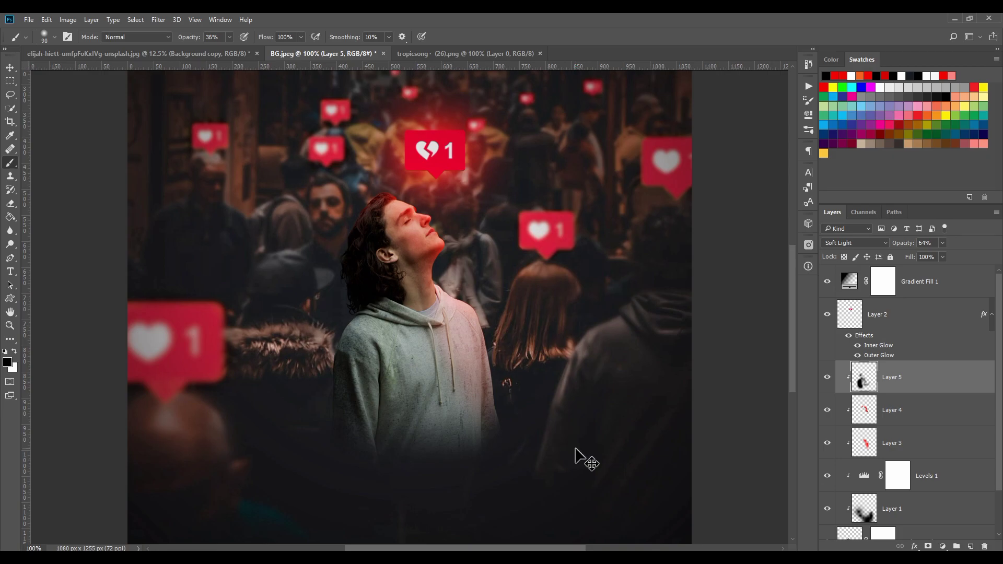
key(ctrl+0)
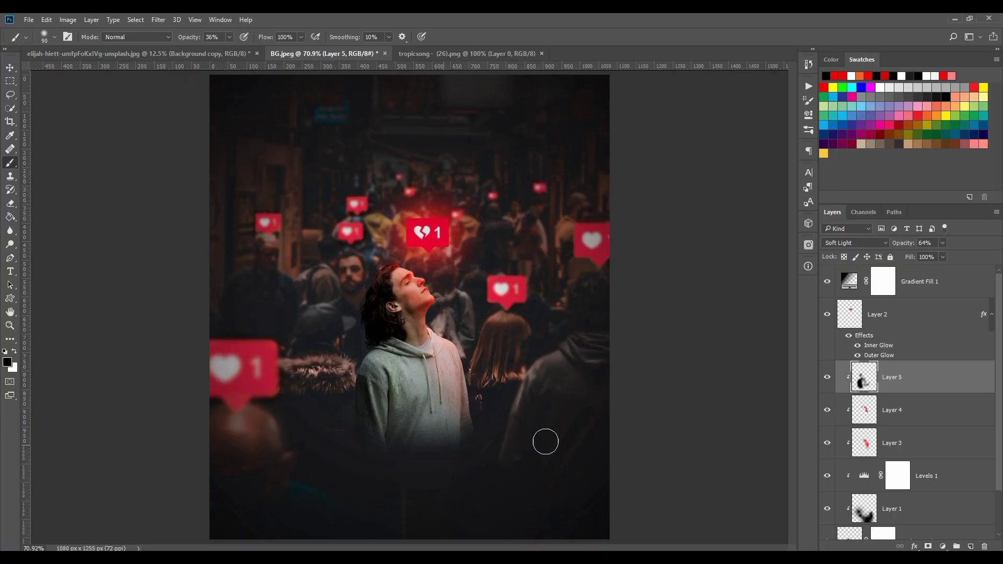
- Add a Color Lookup adjustment layer using the FoggyNight.3DL lookup table
scroll(835, 470, down, 2)
scroll(835, 470, down, 1)
click(942, 546)
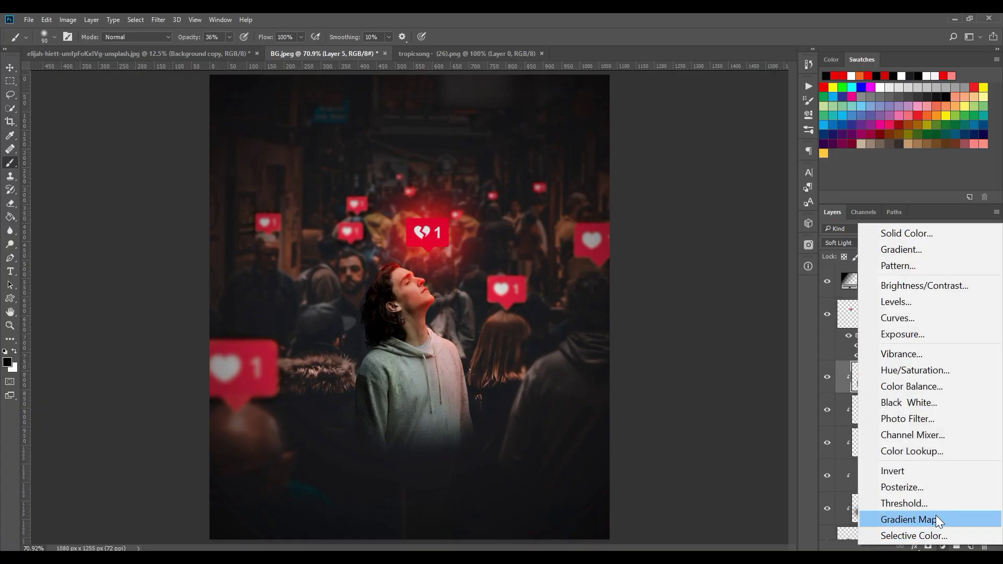
click(932, 454)
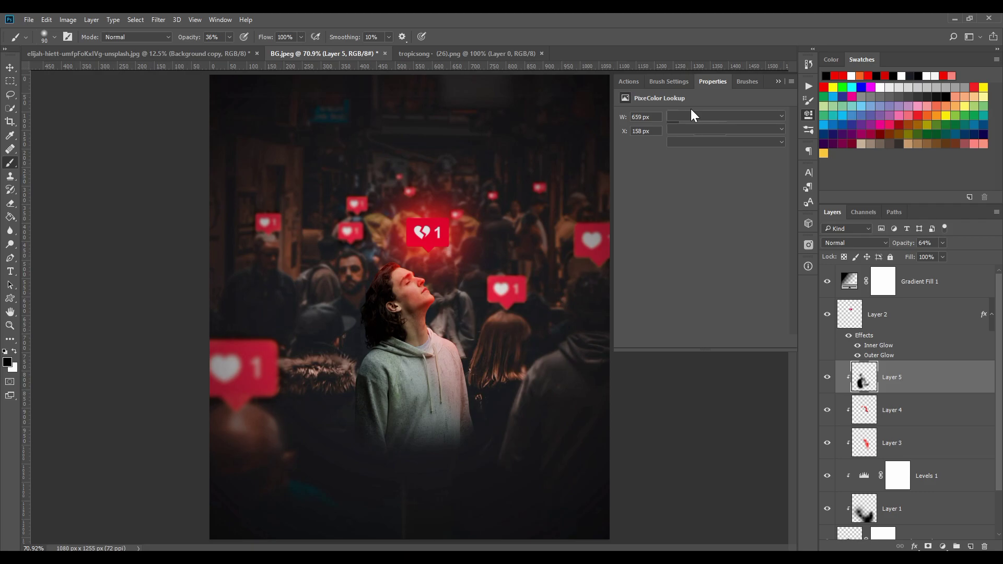
click(694, 114)
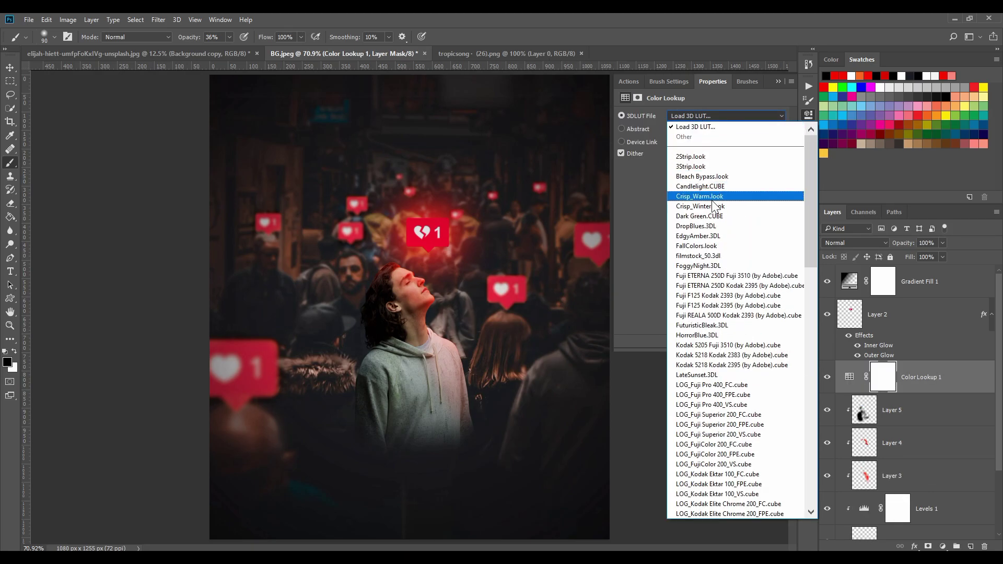
click(712, 265)
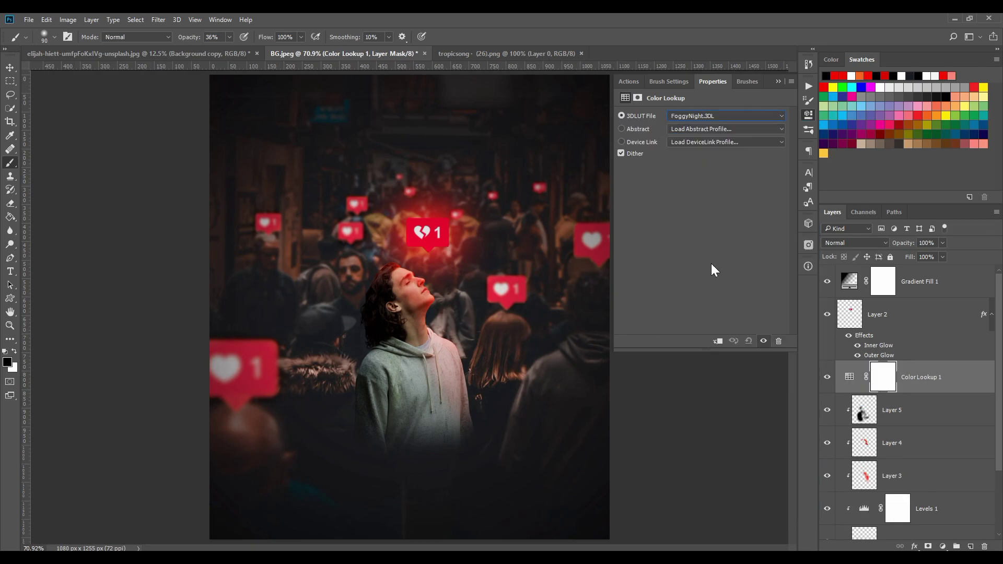
click(778, 81)
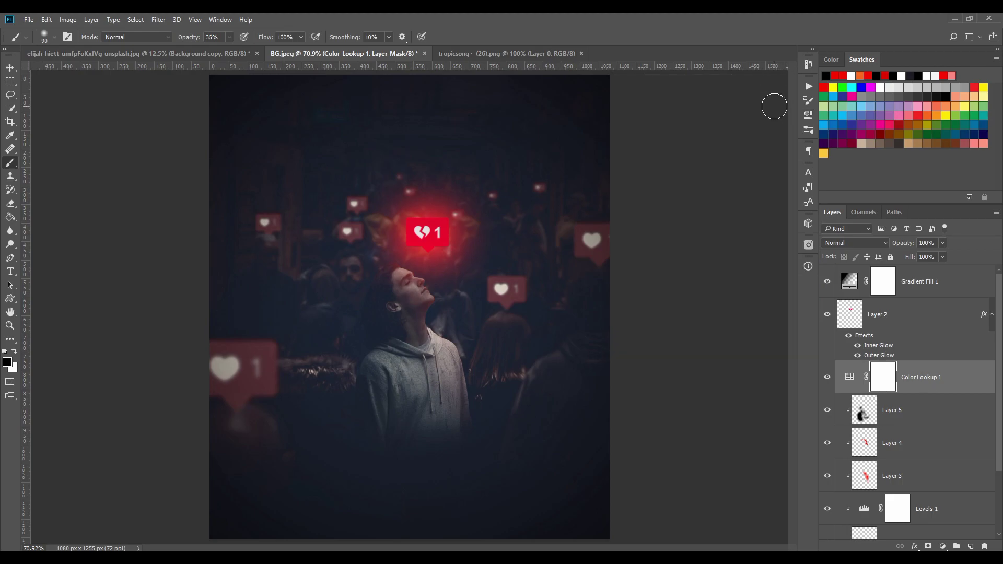
- Set the Color Lookup to 47% opacity, compare it on and off, then select Layer 5
click(941, 242)
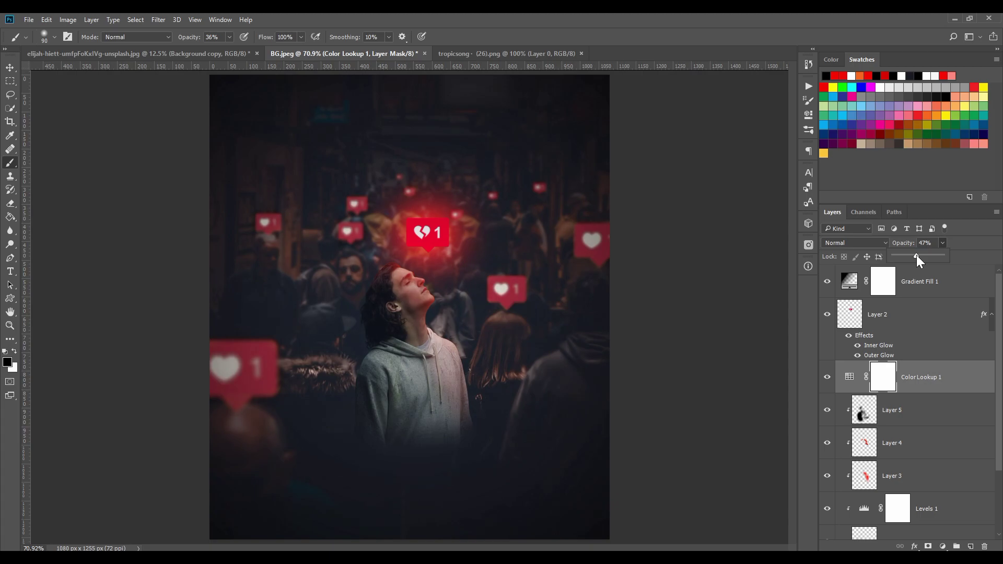
click(849, 377)
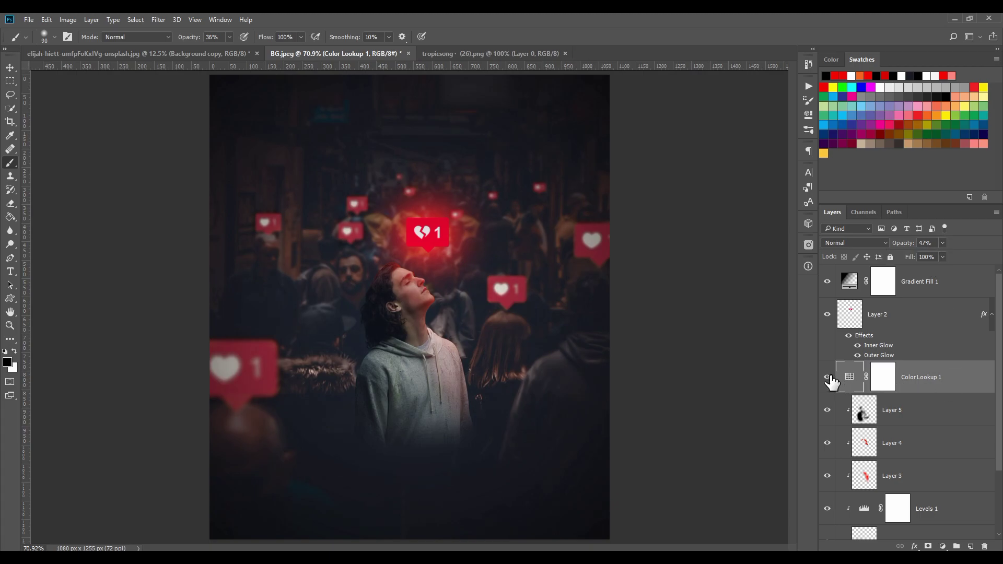
click(827, 376)
click(827, 377)
click(917, 409)
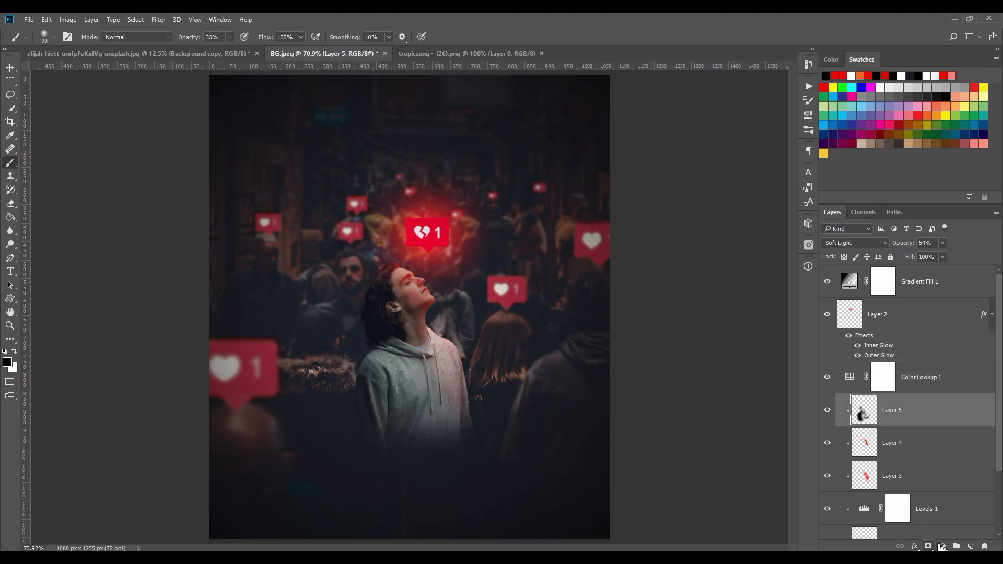
- Add a clipped Color Balance adjustment that shifts the midtones toward red, magenta and blue
click(942, 546)
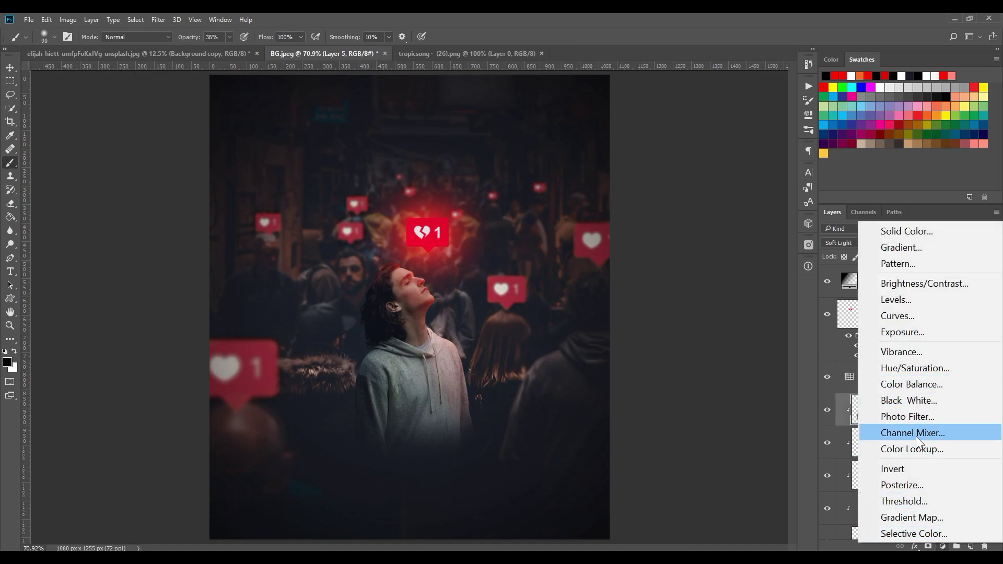
click(928, 387)
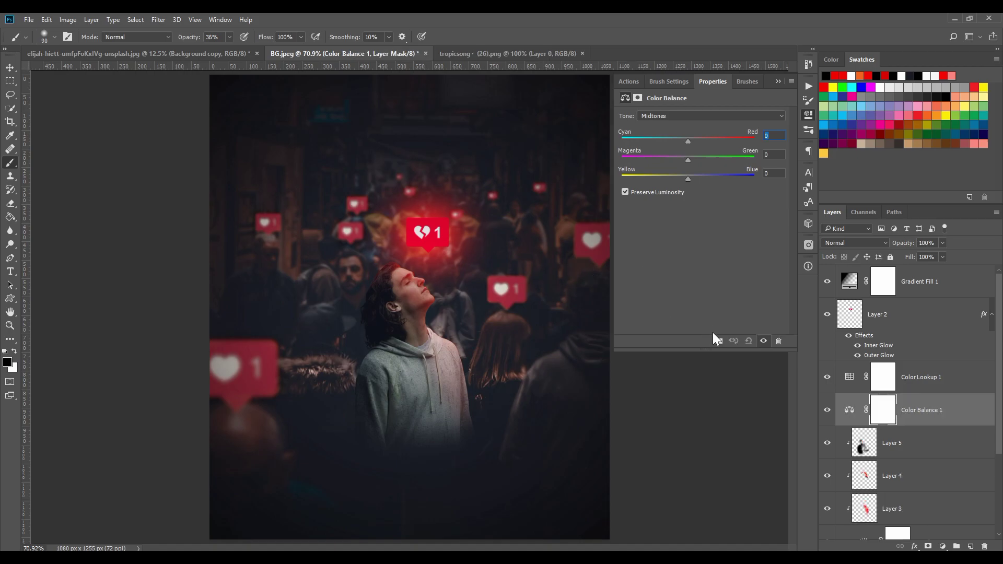
click(718, 341)
click(693, 138)
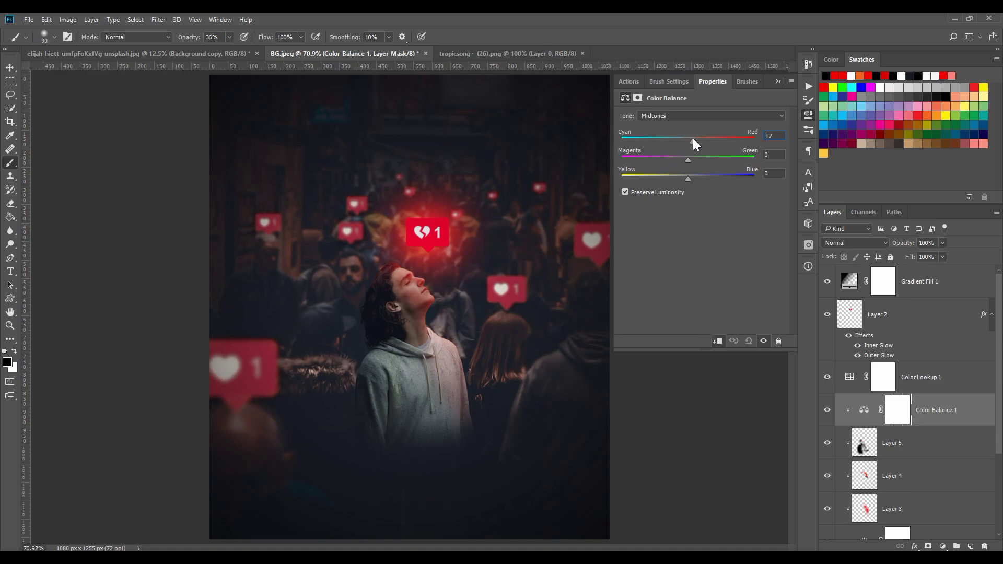
mouse_move(703, 139)
mouse_down()
mouse_move(623, 136)
mouse_move(686, 142)
mouse_move(664, 157)
mouse_move(702, 160)
mouse_move(666, 164)
mouse_up()
drag(669, 177, 689, 178)
- Push the shadows toward cyan (-16) and the highlights toward red (+17)
click(679, 116)
click(677, 137)
click(697, 157)
drag(699, 160, 679, 161)
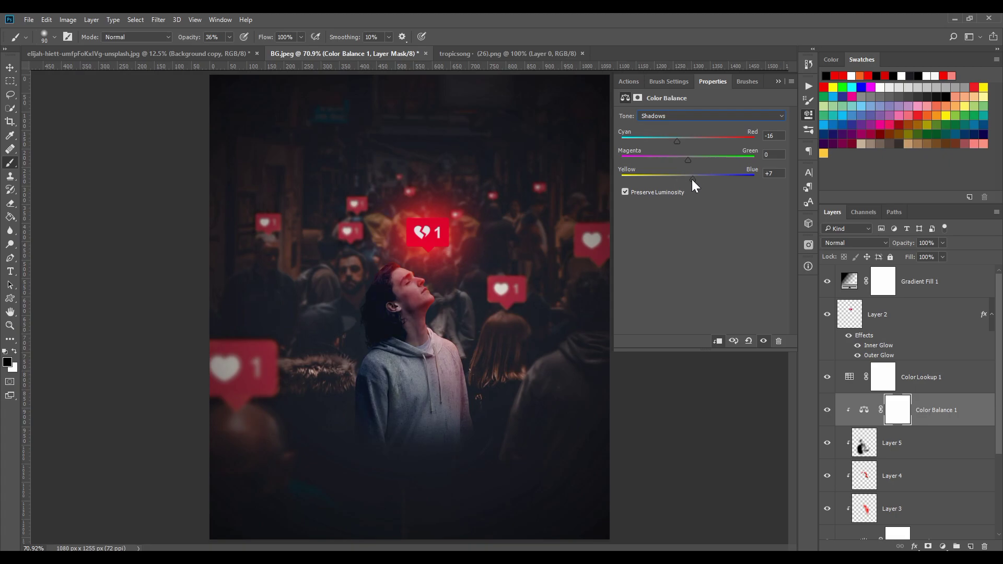
click(707, 115)
click(693, 139)
drag(693, 139, 698, 139)
- Toggle the Color Balance adjustment off and back on to compare, then zoom out
click(778, 81)
click(826, 410)
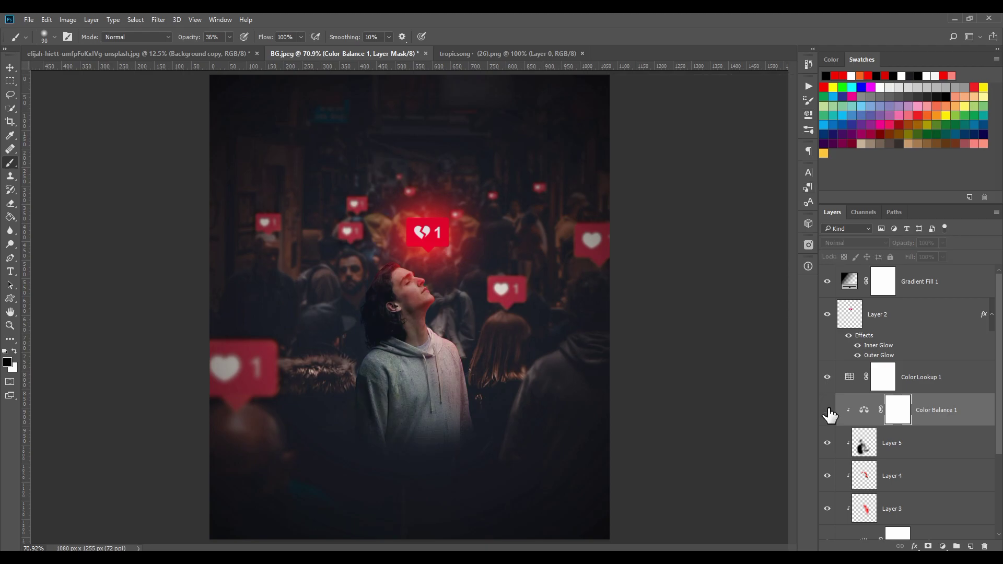
click(827, 410)
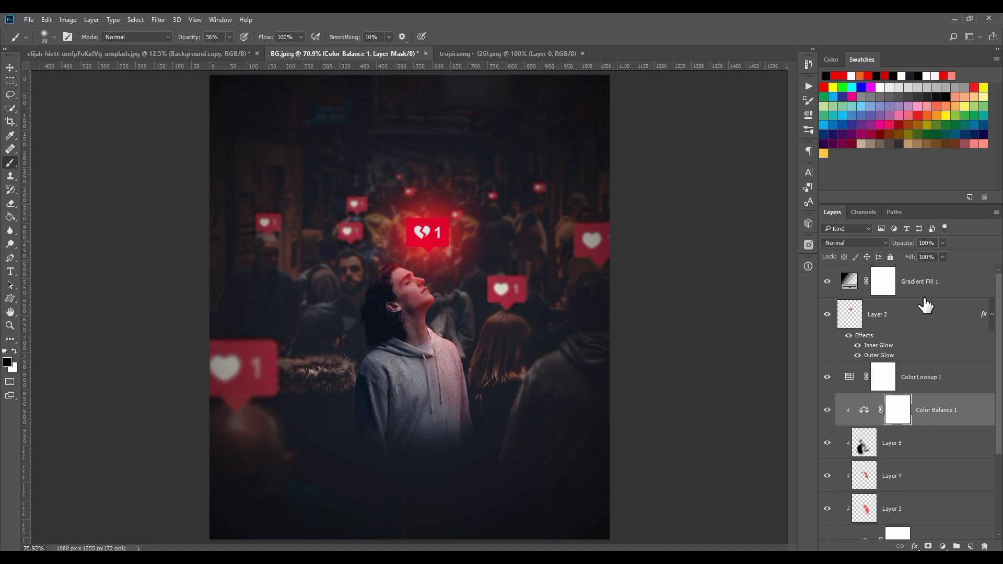
key(ctrl+minus)
- Add an unclipped Curves adjustment that lifts the black point to fade the shadows
key(v)
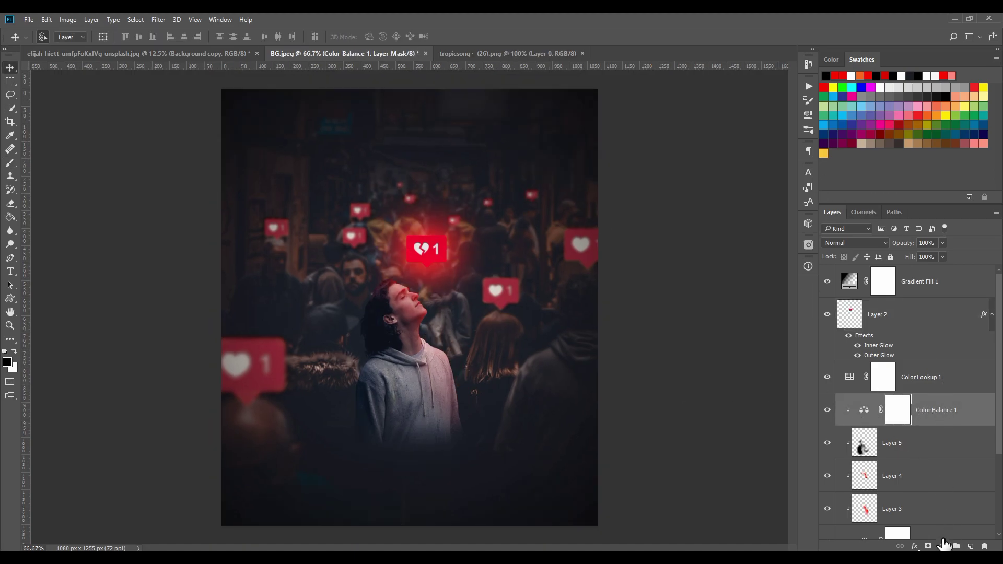
click(943, 546)
click(904, 319)
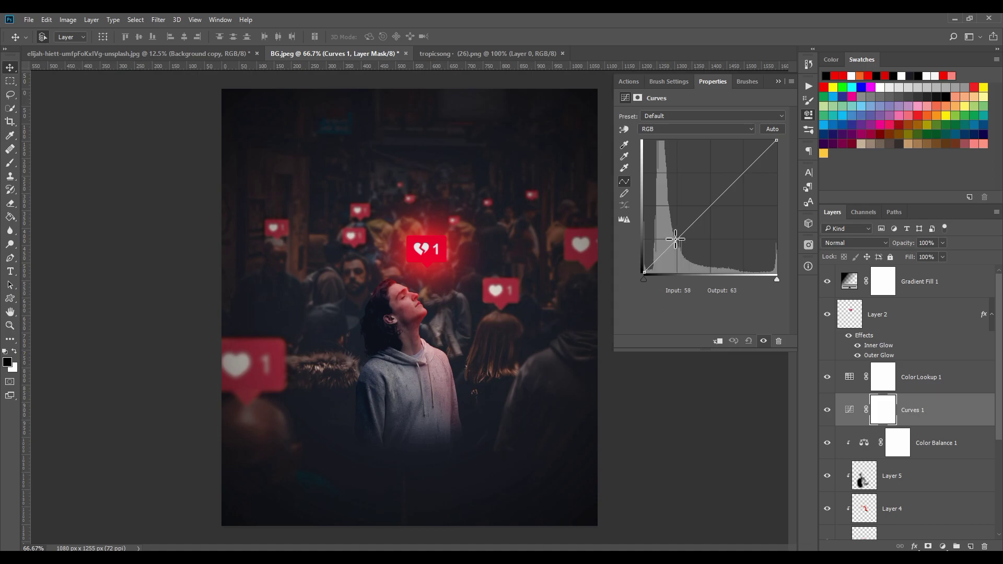
click(675, 239)
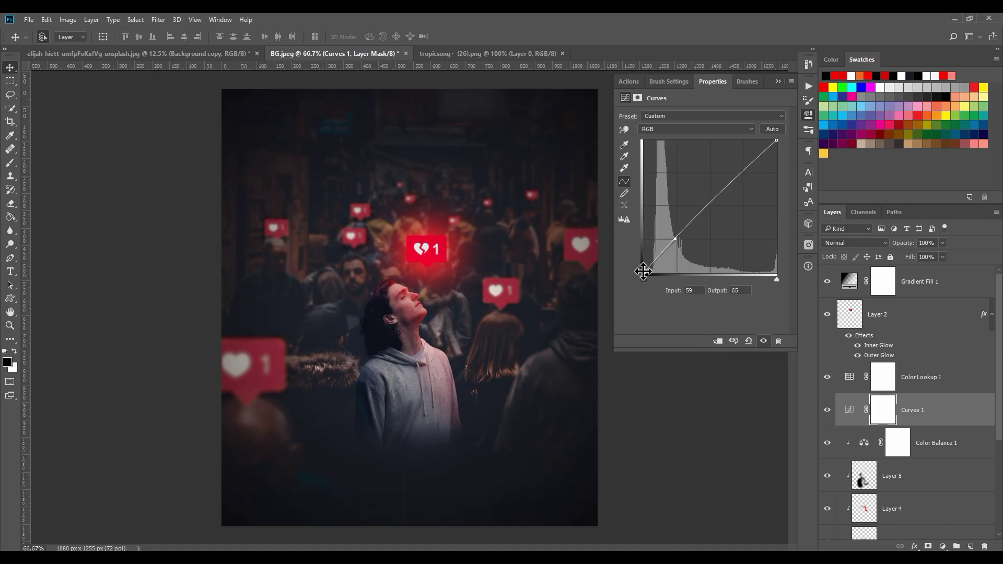
drag(643, 271, 644, 250)
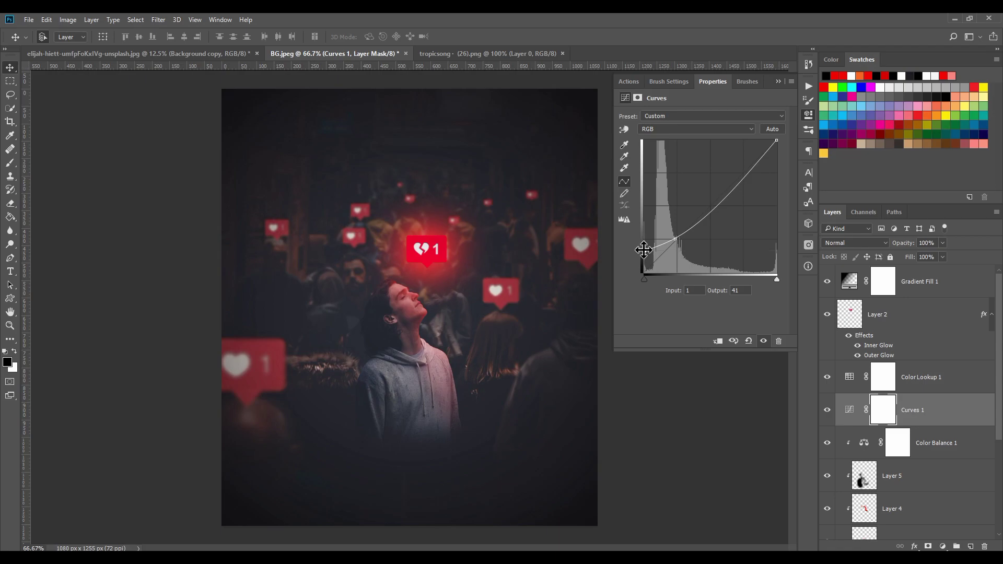
click(718, 341)
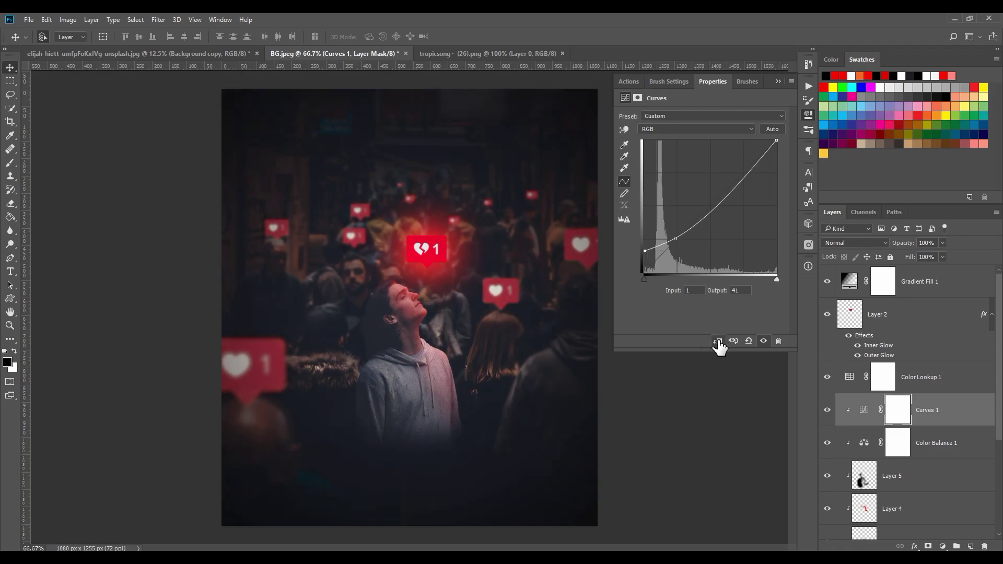
click(717, 341)
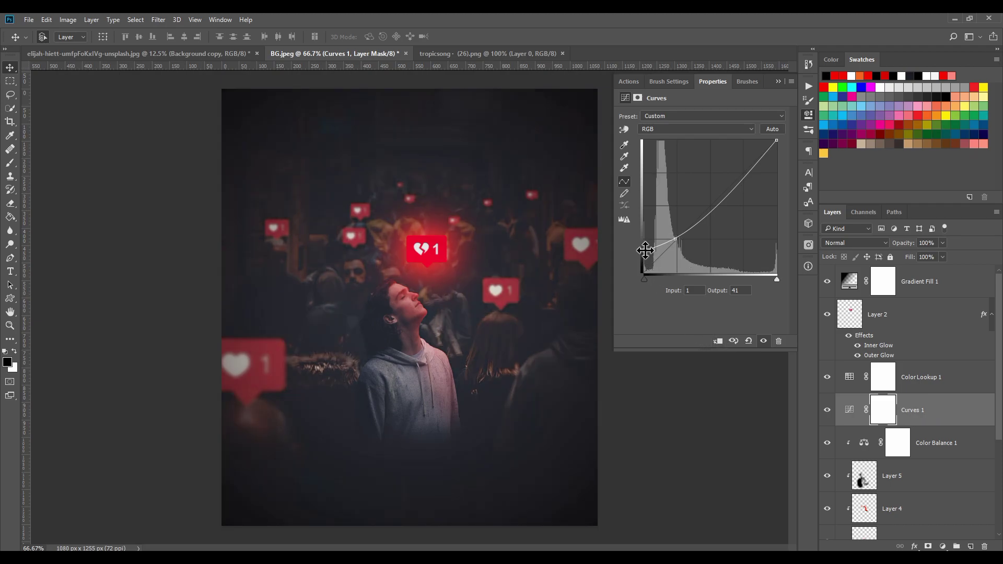
- Lift midtones and highlights (input 194 to 217), then compare Curves and Color Lookup on and off
drag(713, 204, 717, 196)
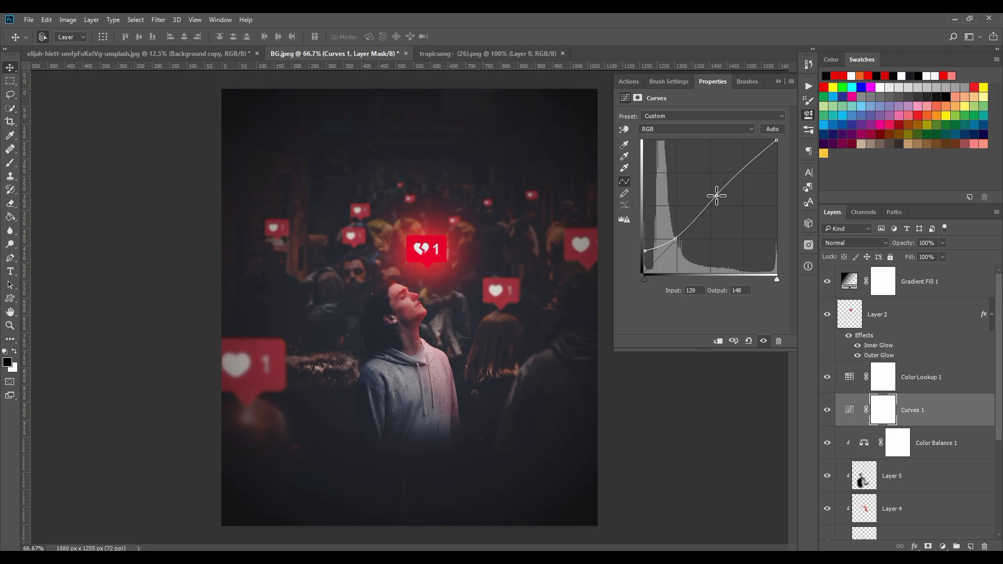
drag(750, 165, 744, 160)
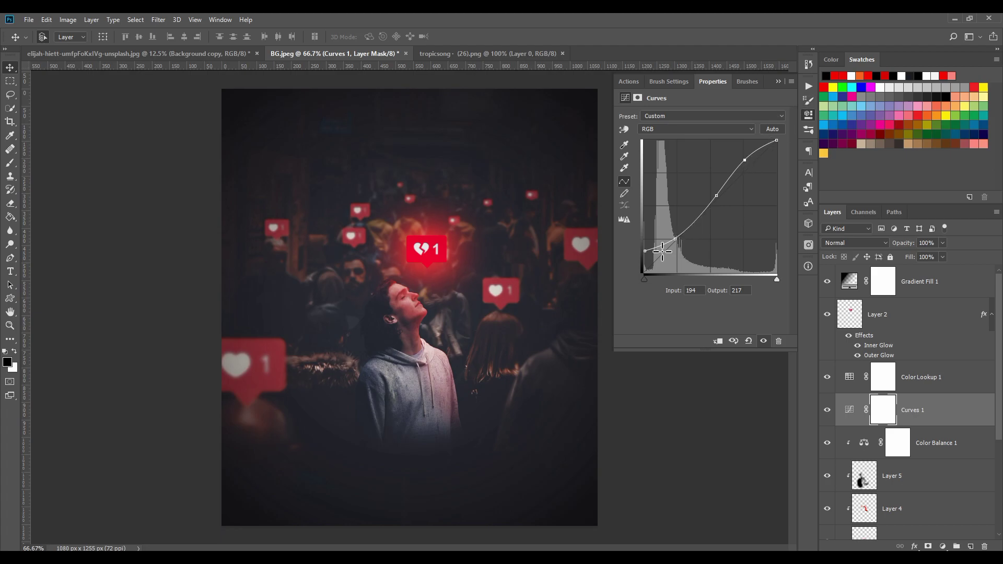
click(777, 82)
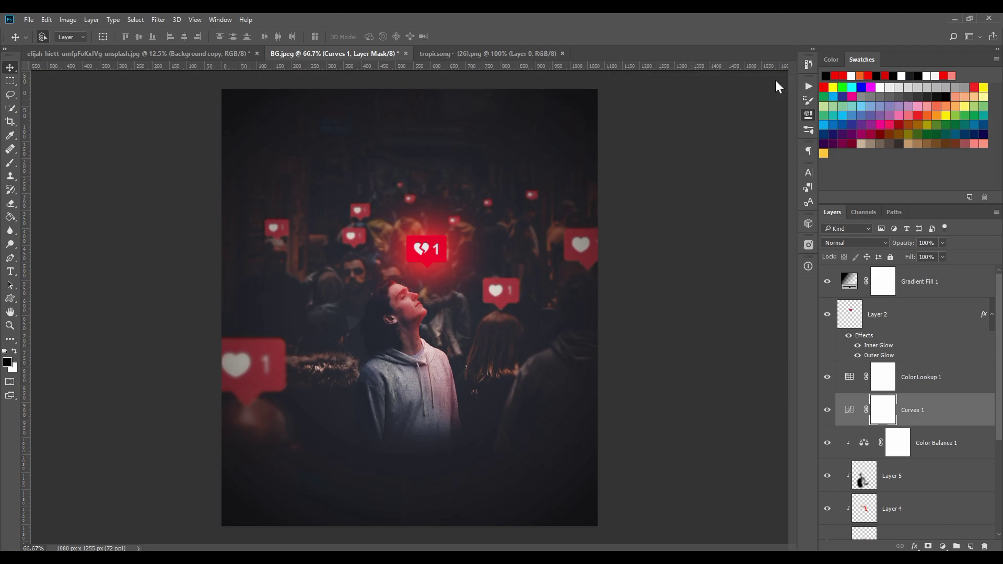
click(828, 416)
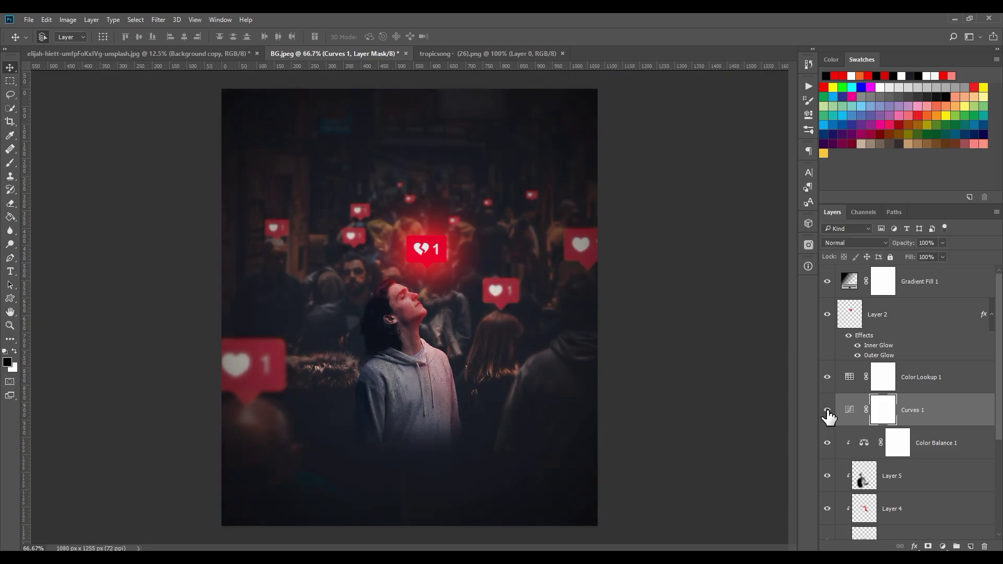
click(828, 416)
click(841, 377)
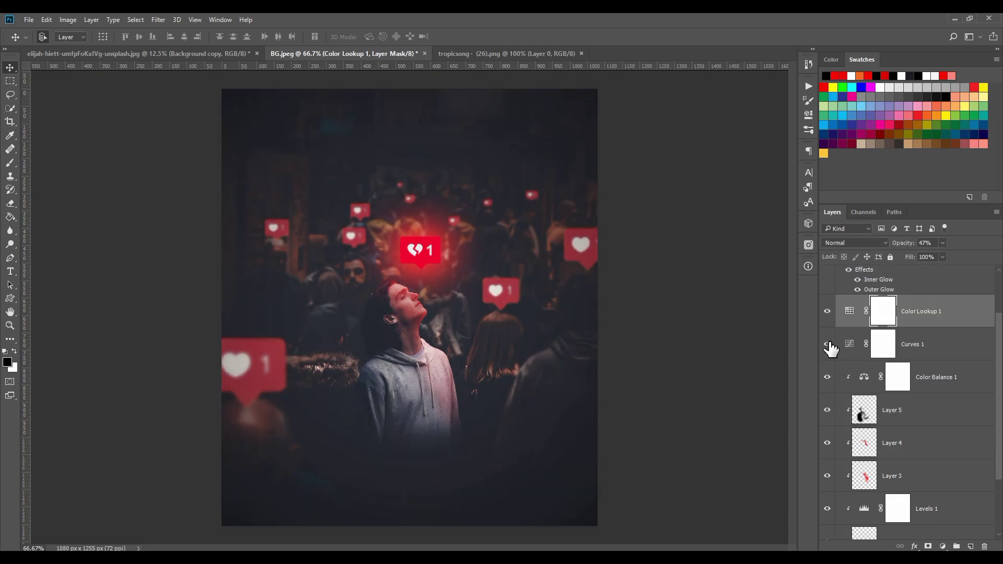
click(828, 312)
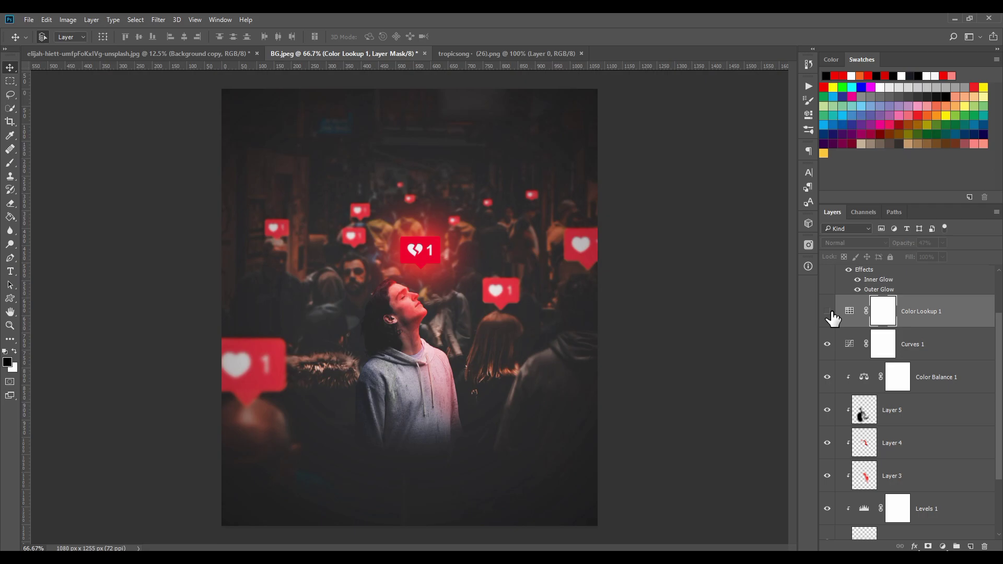
click(827, 312)
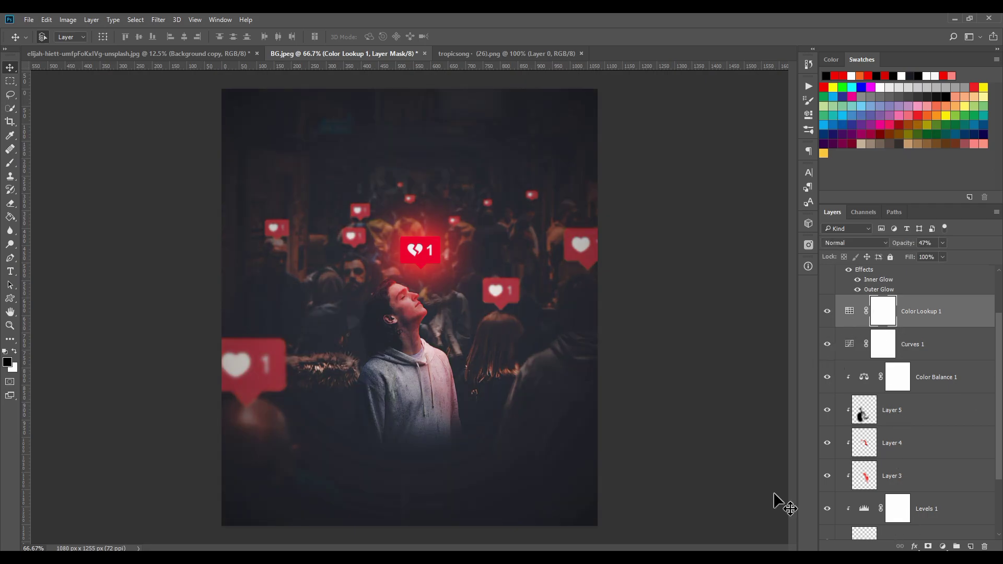
- At 100% zoom, paint black on the Color Lookup mask over the forehead and heart icon
click(10, 162)
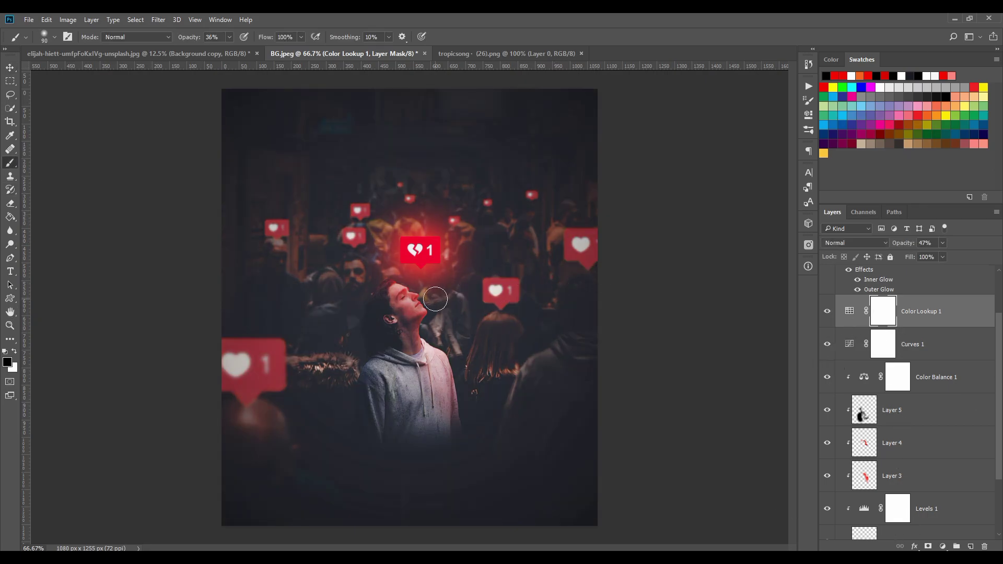
key(ctrl+plus)
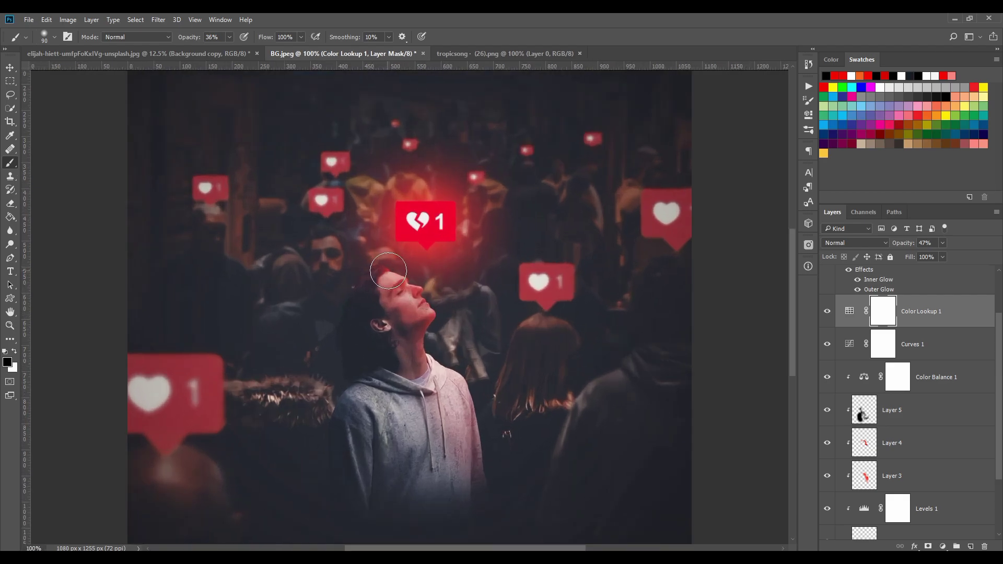
drag(388, 271, 421, 337)
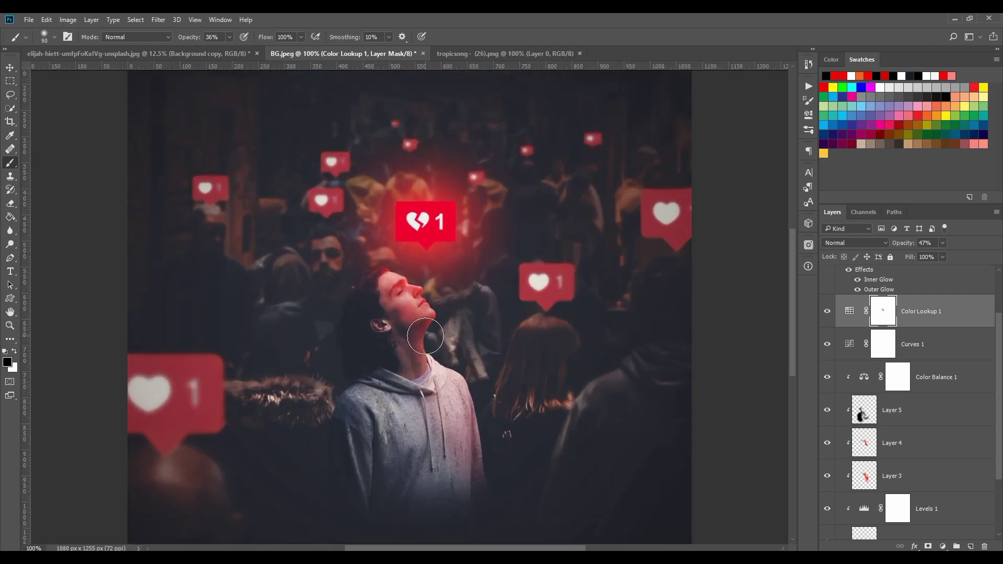
mouse_move(412, 220)
mouse_down()
mouse_move(456, 221)
mouse_move(421, 250)
mouse_up()
drag(442, 194, 431, 224)
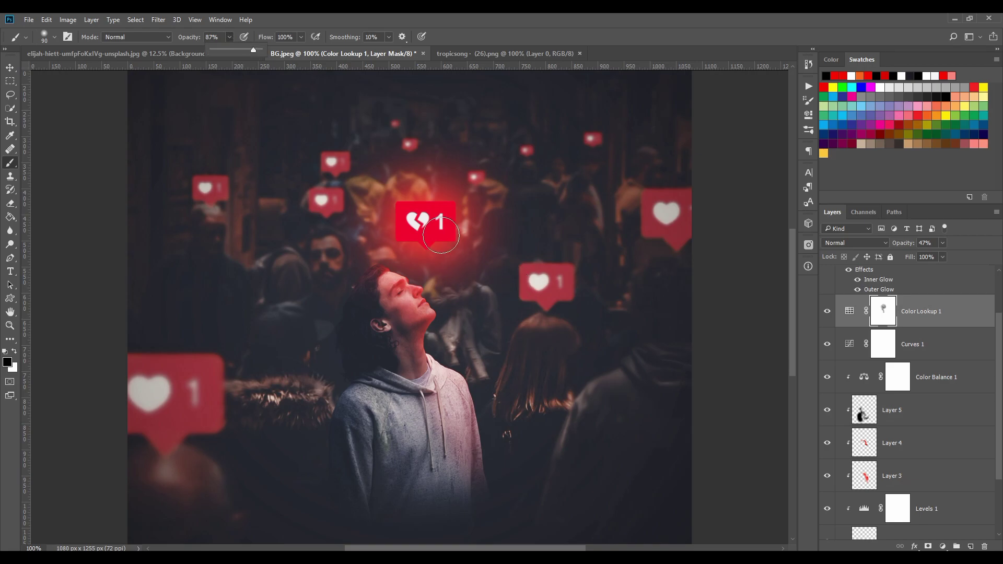
- With a 125 px brush, mask the grade off the neck, compare the grade on and off, and zoom out
key(bracketright)
key(bracketright)
key(bracketright)
key(bracketright)
key(bracketright)
key(bracketright)
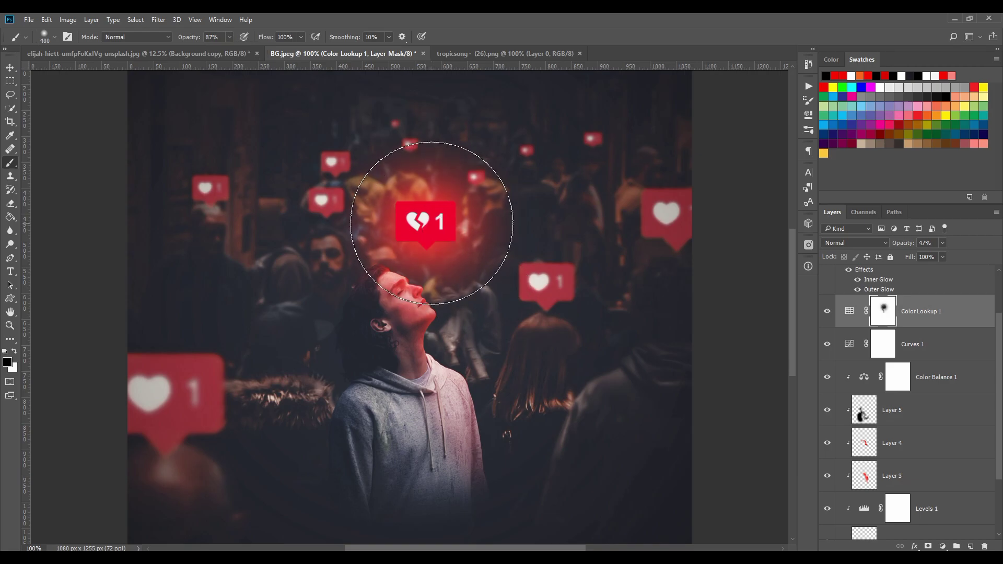
key(bracketleft)
key(bracketleft)
key(bracketleft)
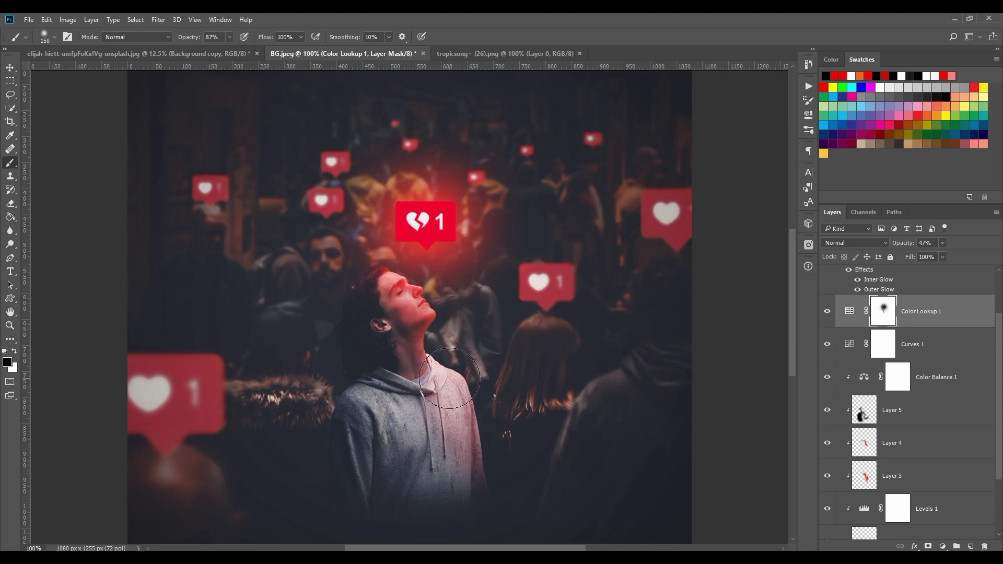
key(bracketleft)
drag(449, 377, 453, 393)
click(827, 312)
click(827, 312)
key(ctrl+minus)
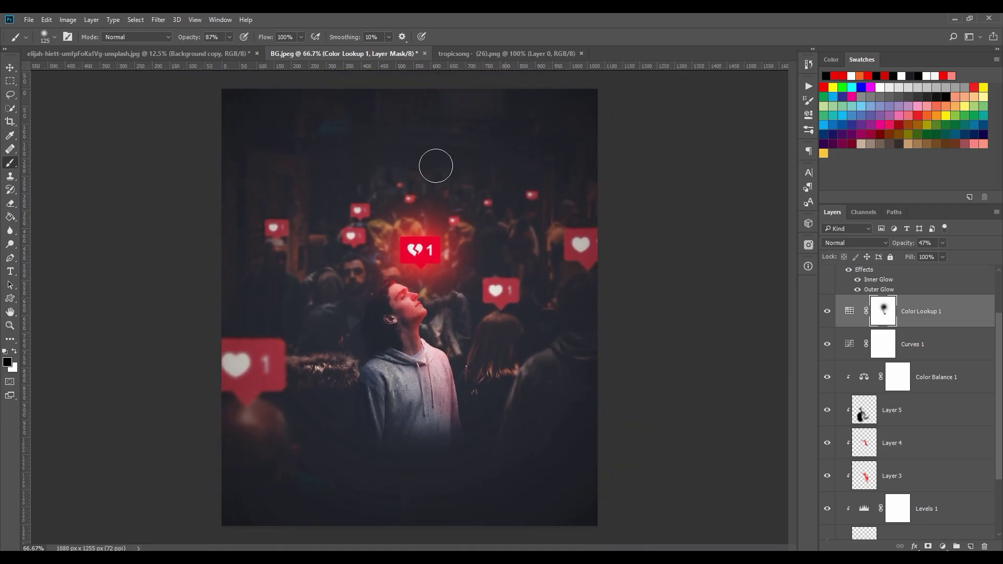
scroll(942, 309, down, 3)
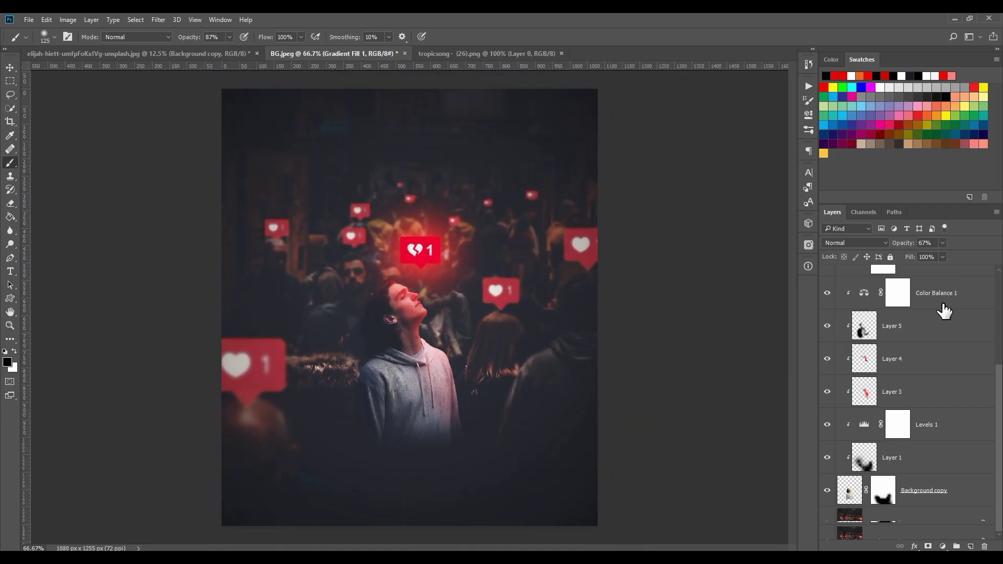
- Group Gradient Fill 1 through Background copy into Group 1, then toggle its visibility to compare
shift+click(961, 499)
scroll(943, 376, up, 5)
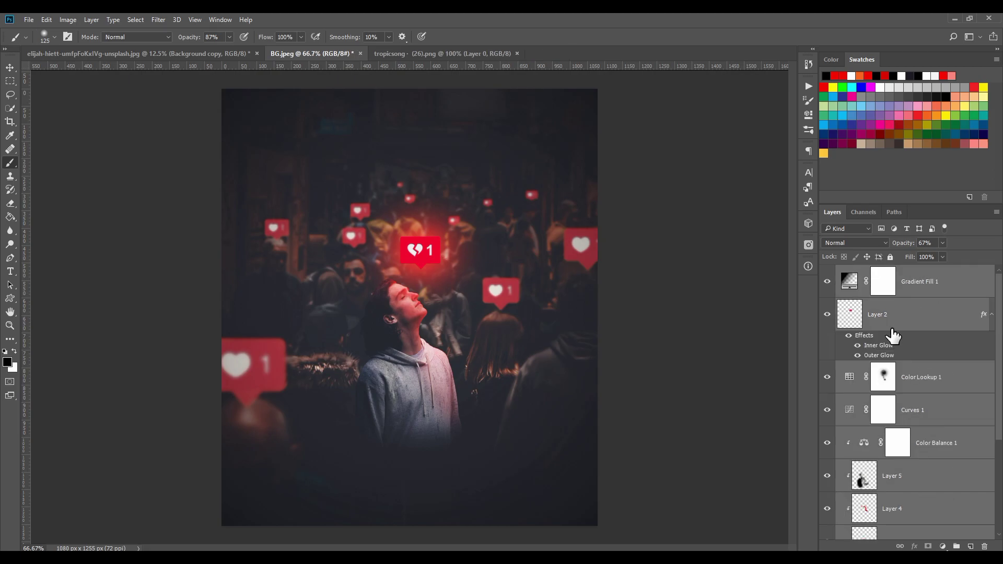
key(ctrl+g)
click(827, 271)
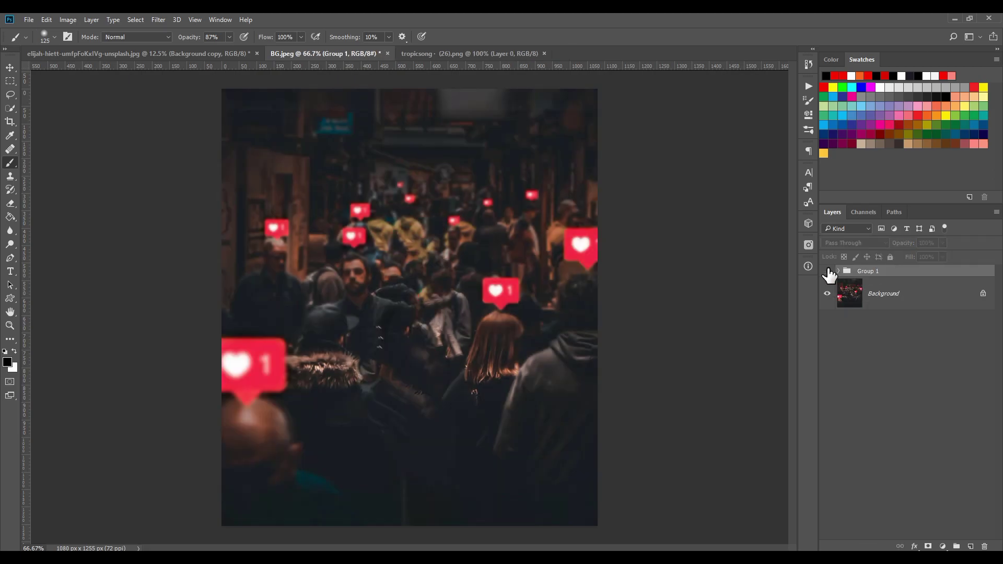
click(827, 271)
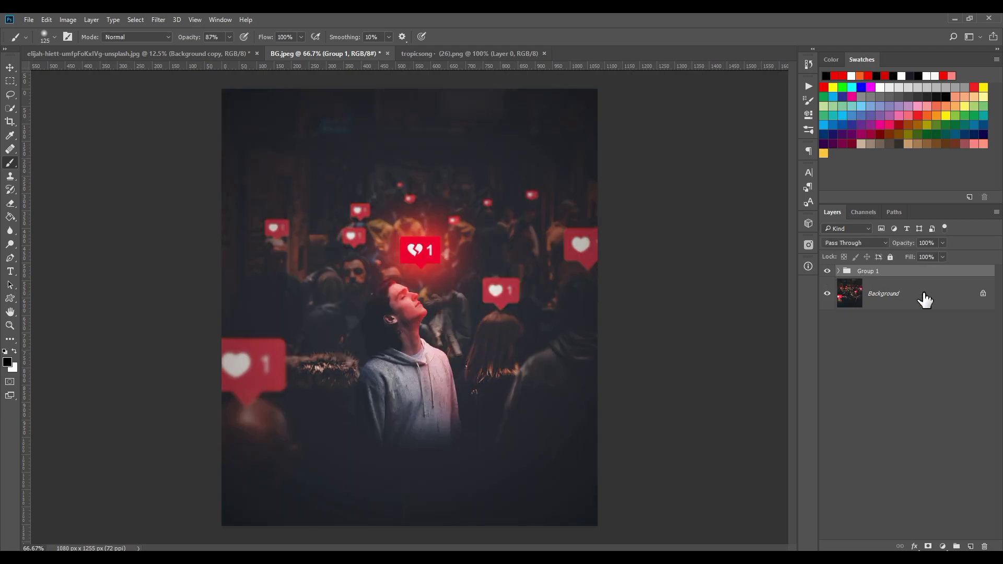